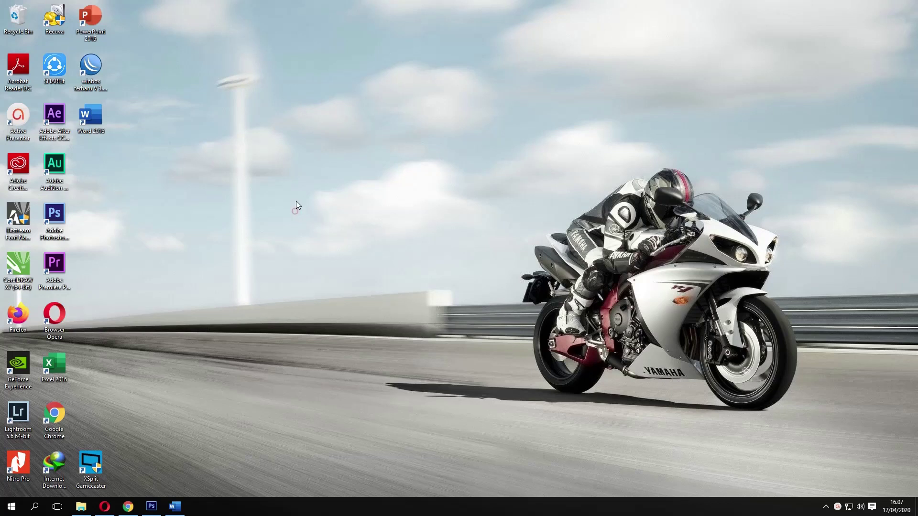
Step: Refresh the Windows desktop and launch Adobe Premiere Pro CC 2017 from its shortcut
right_click(170, 170)
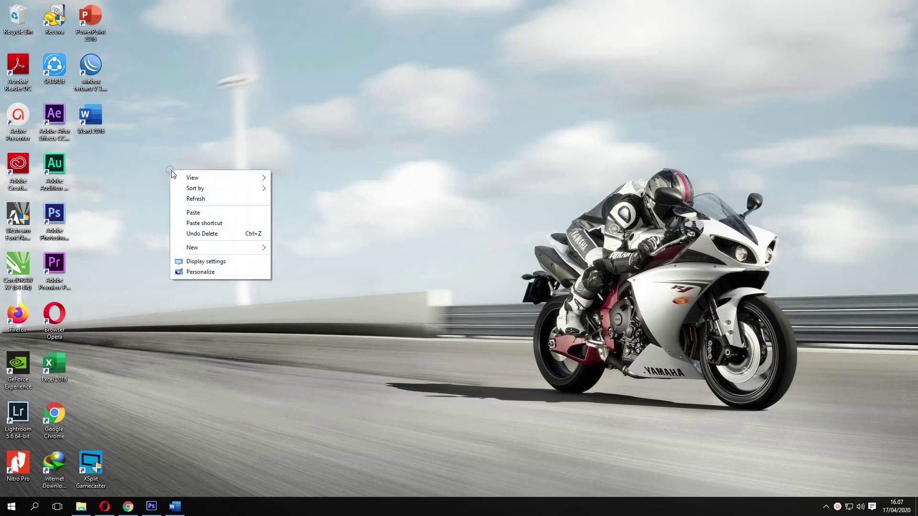
left_click(203, 202)
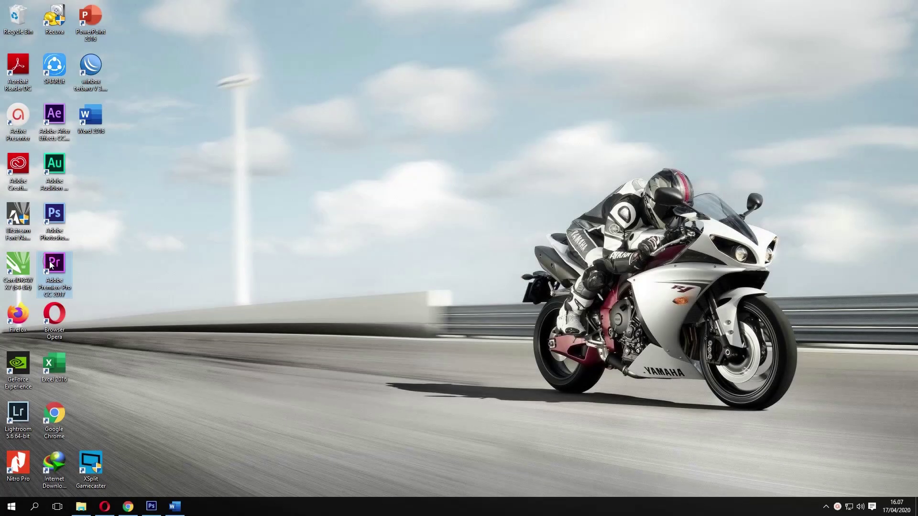
double_click(51, 266)
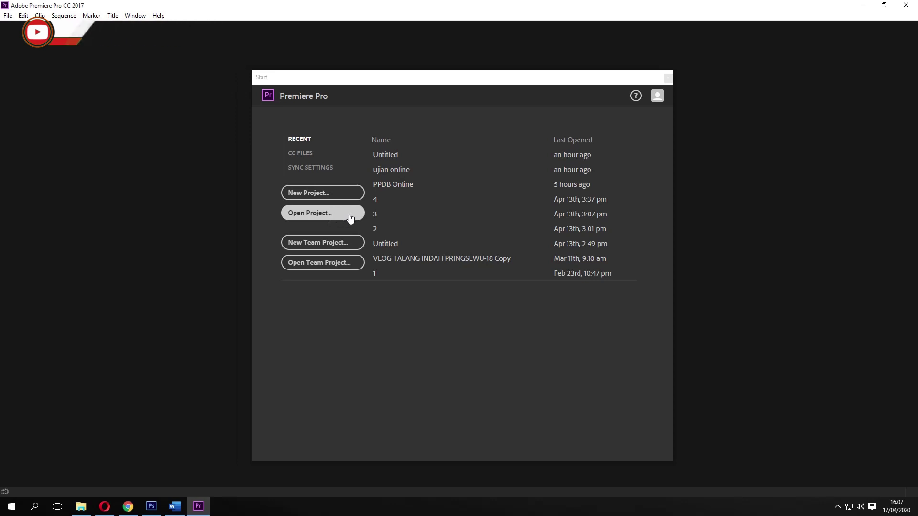
Step: Create a new project named 'Sekolah' with its location set to This PC > Videos > Sekolah
left_click(326, 193)
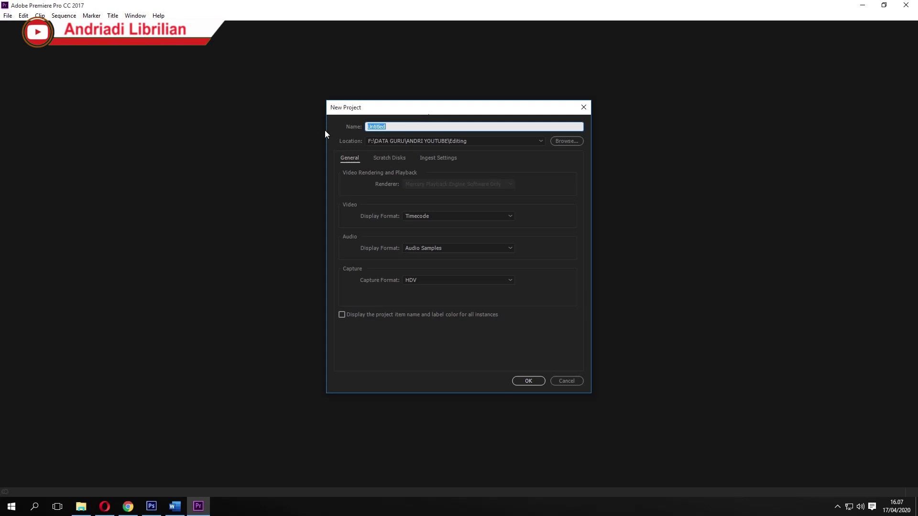
left_click(414, 126)
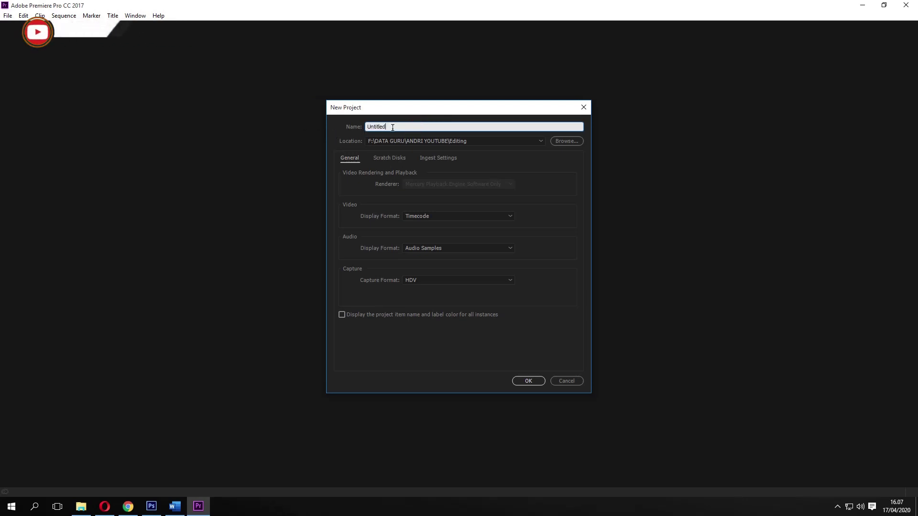
double_click(372, 126)
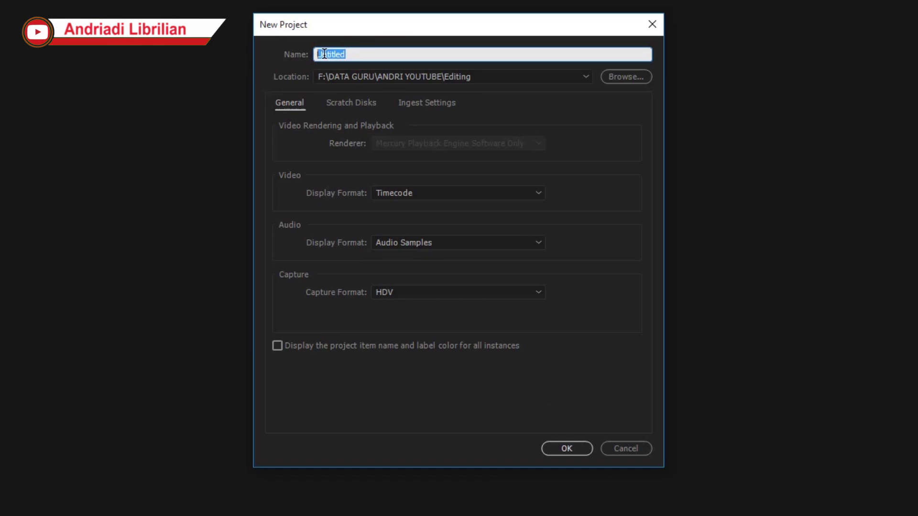
type("Seko")
type("lah")
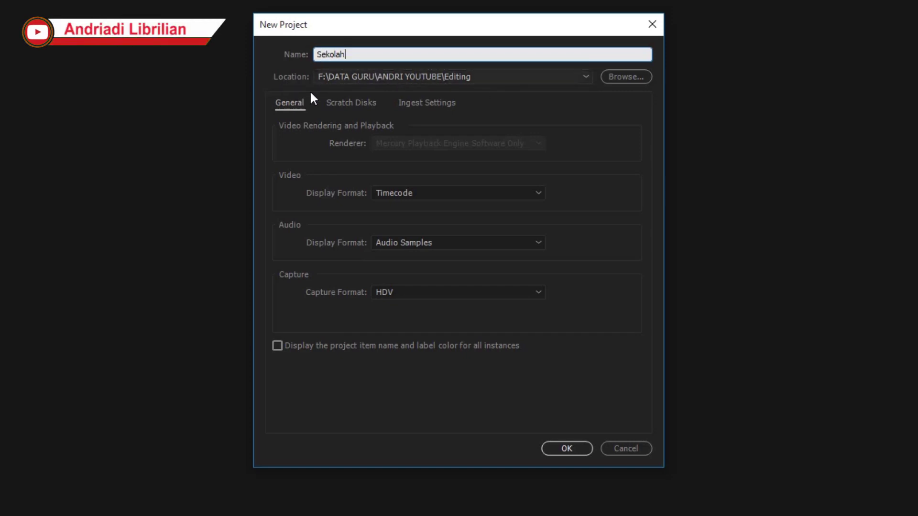
left_click(626, 77)
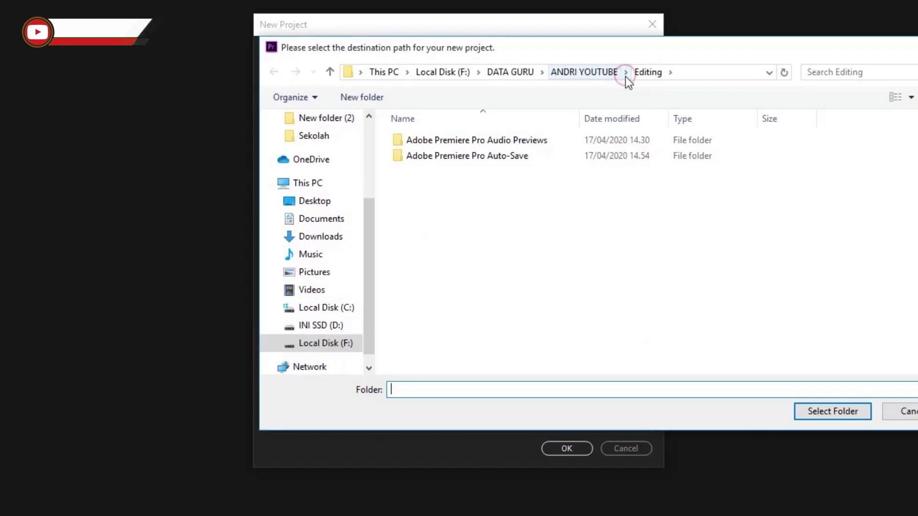
left_click(323, 289)
double_click(425, 176)
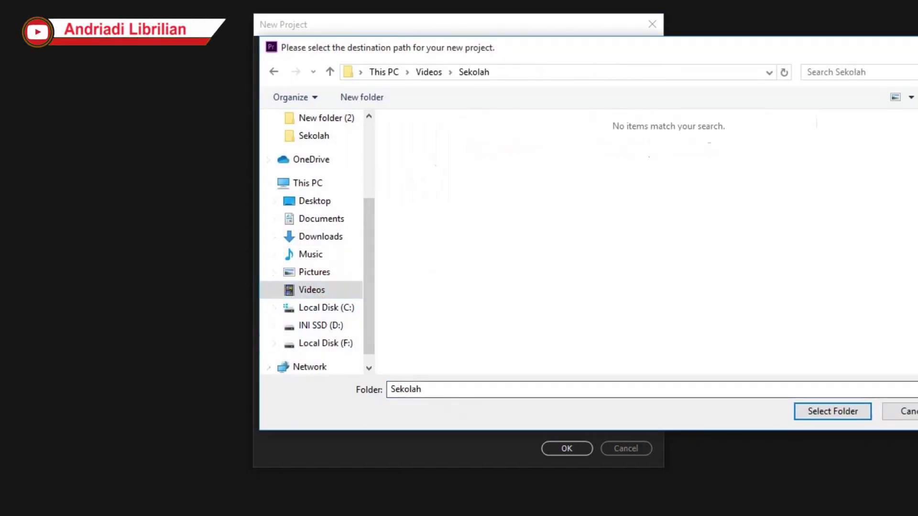
left_click(834, 415)
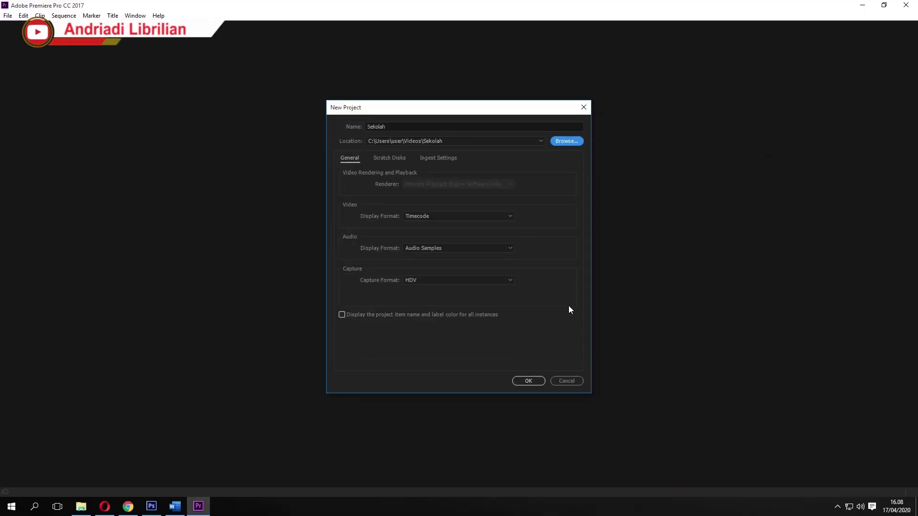
left_click(534, 383)
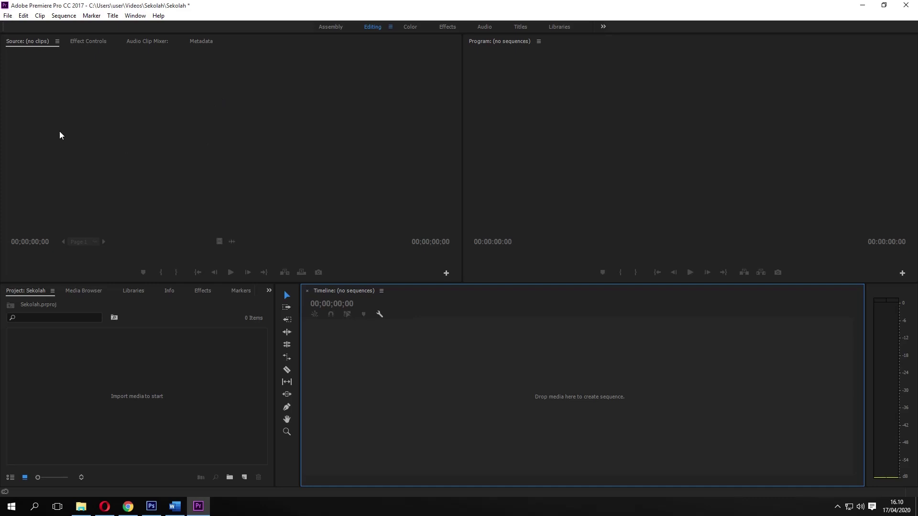
Step: Create a new sequence named Sequence 02 using the Canon XF MPEG2 1080p25 preset
left_click(7, 16)
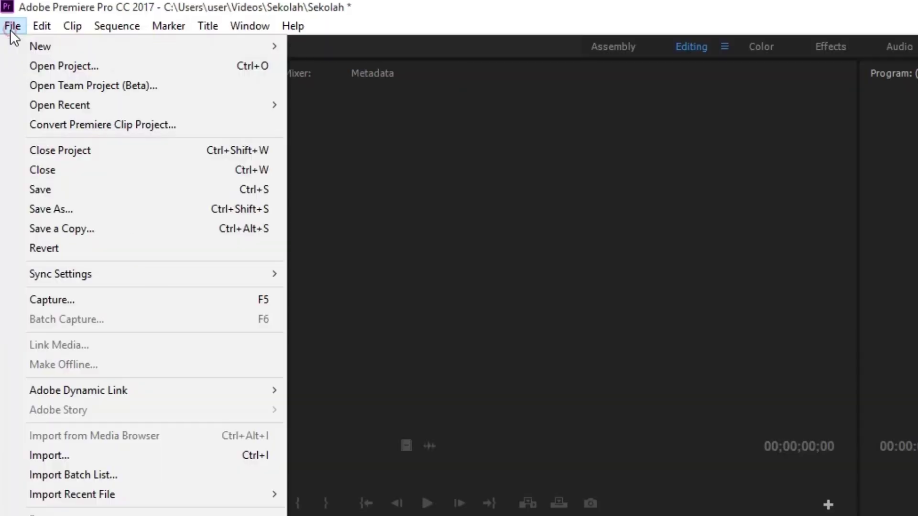
mouse_move(41, 27)
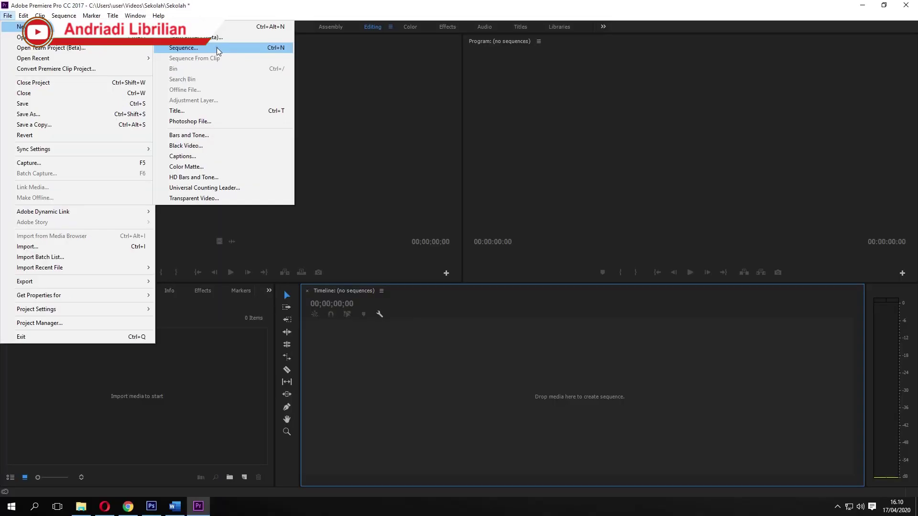
left_click(401, 84)
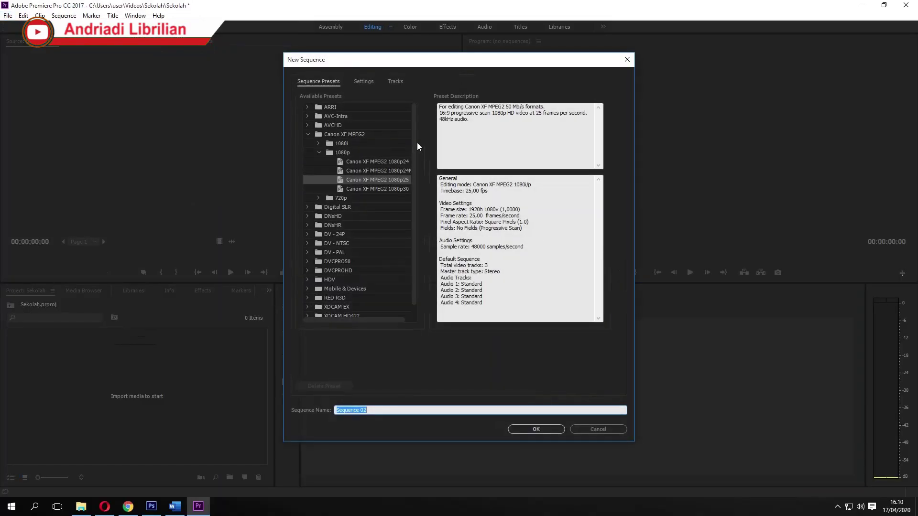
left_click_drag(415, 139, 415, 162)
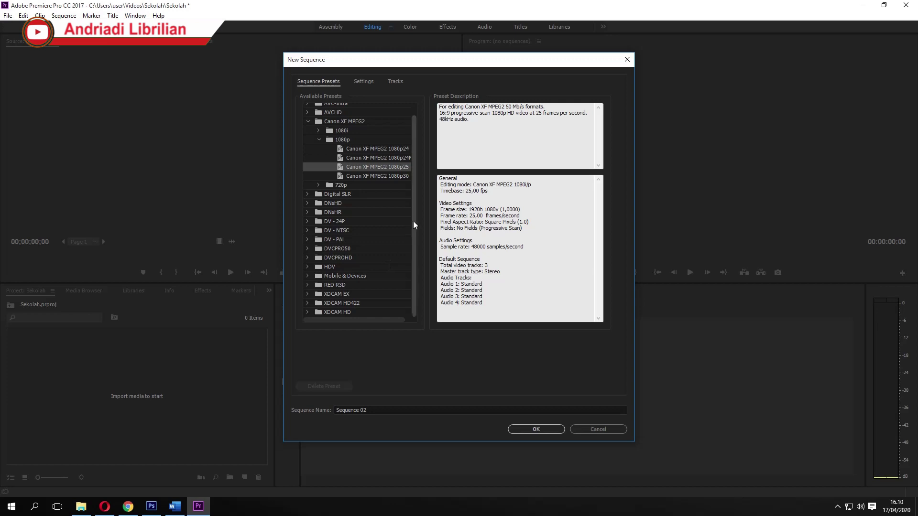
left_click_drag(413, 221, 415, 193)
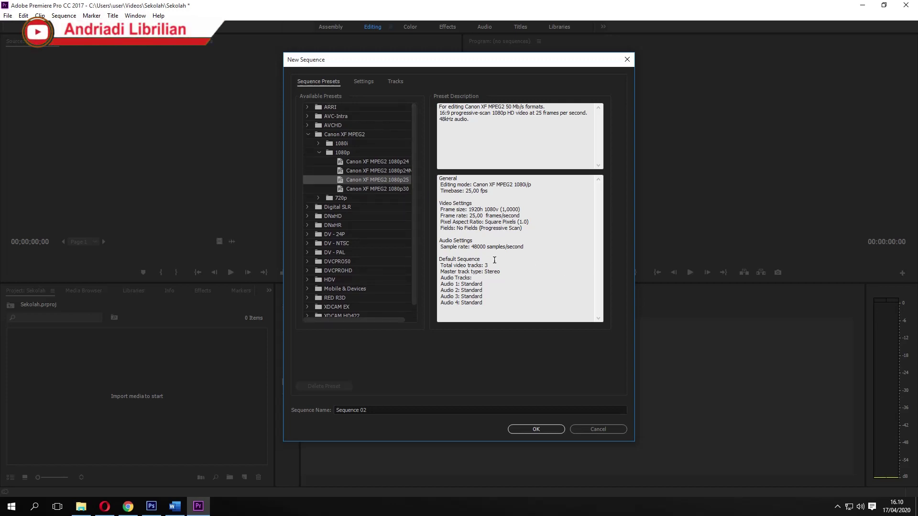
left_click(490, 223)
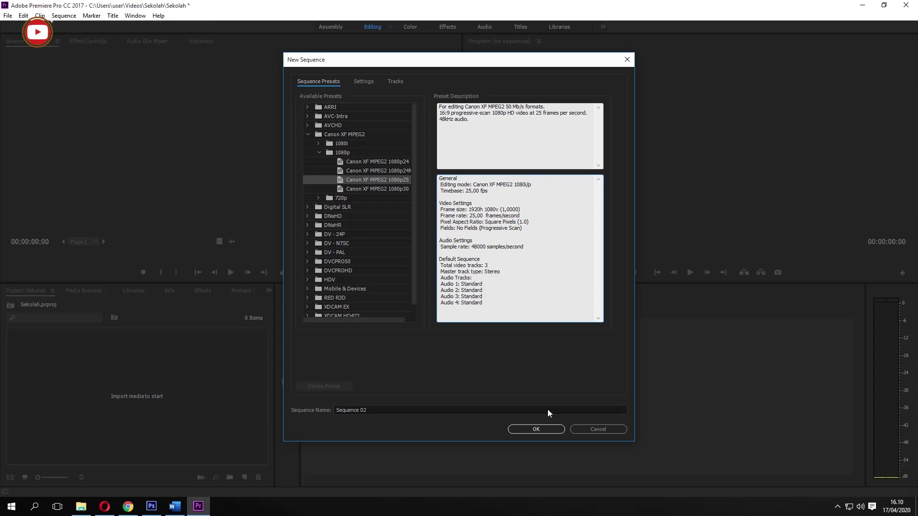
left_click(537, 429)
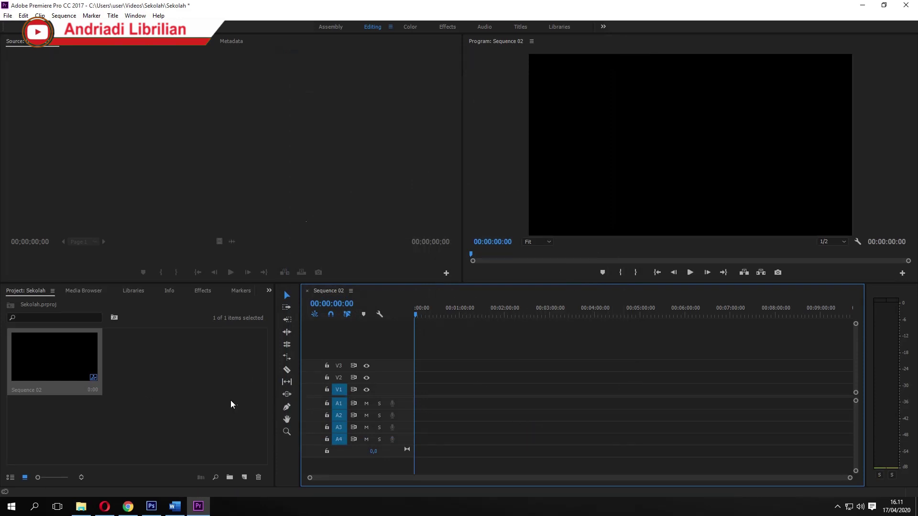
mouse_move(440, 313)
left_mouse_down()
mouse_move(504, 317)
mouse_move(467, 316)
left_mouse_up()
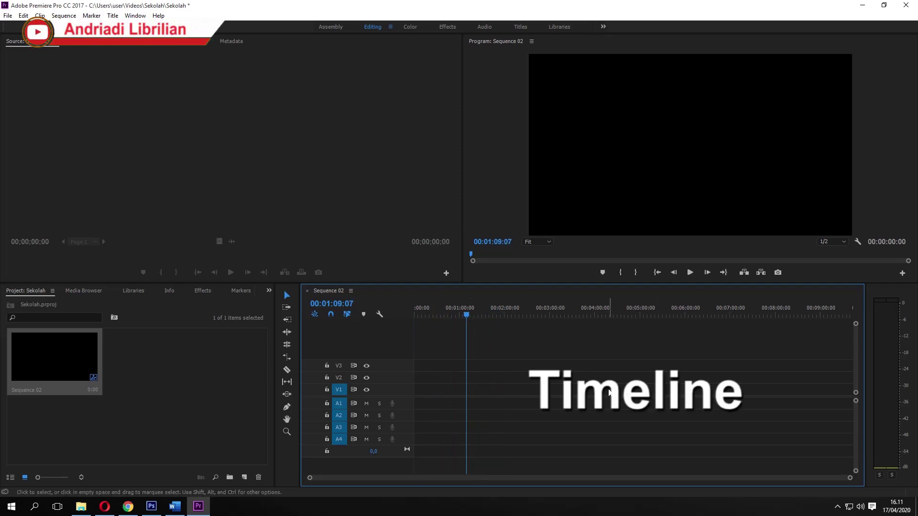
left_click(682, 130)
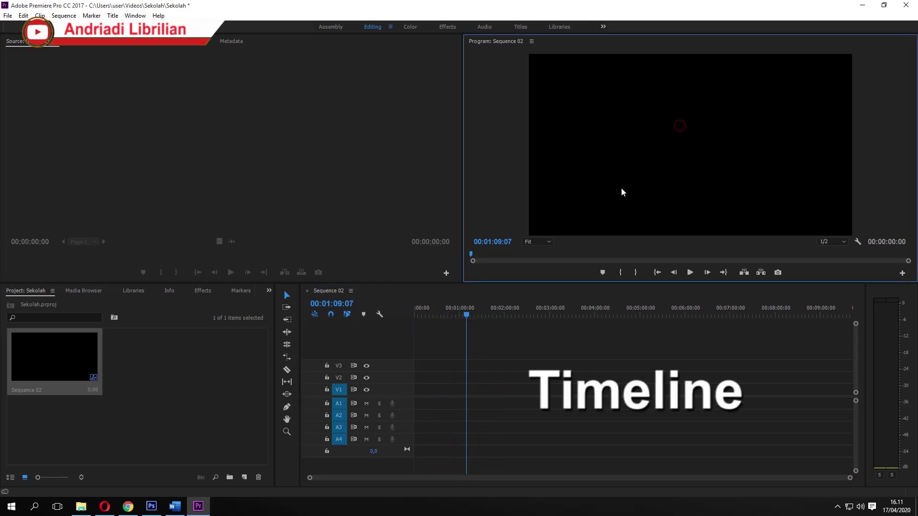
left_click(167, 365)
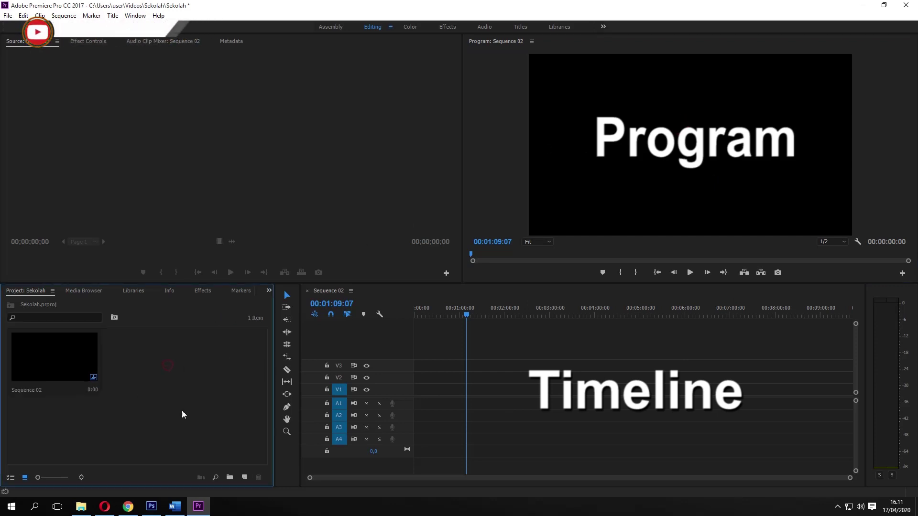
left_click(131, 115)
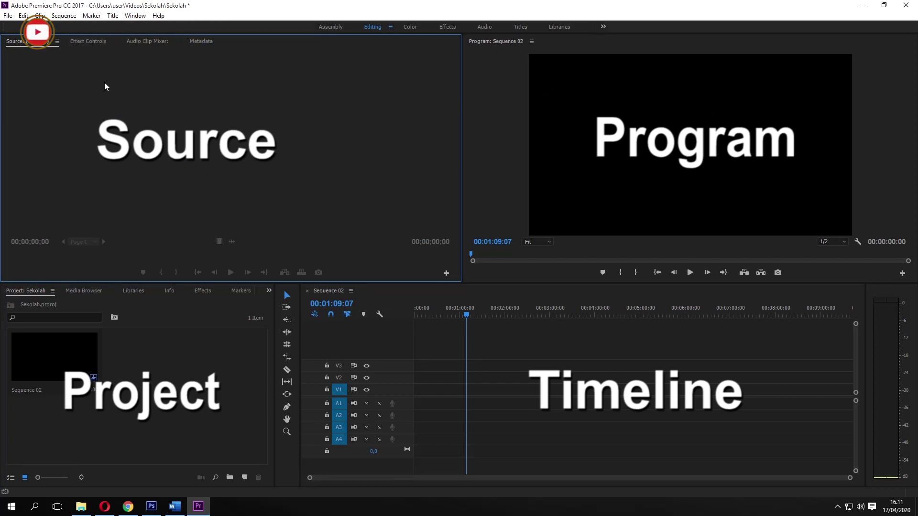
left_click(139, 403)
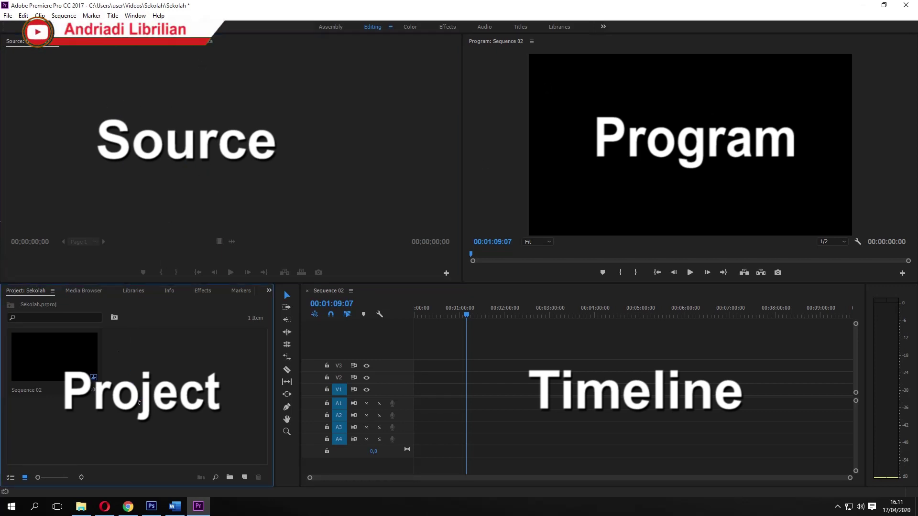
left_click(653, 112)
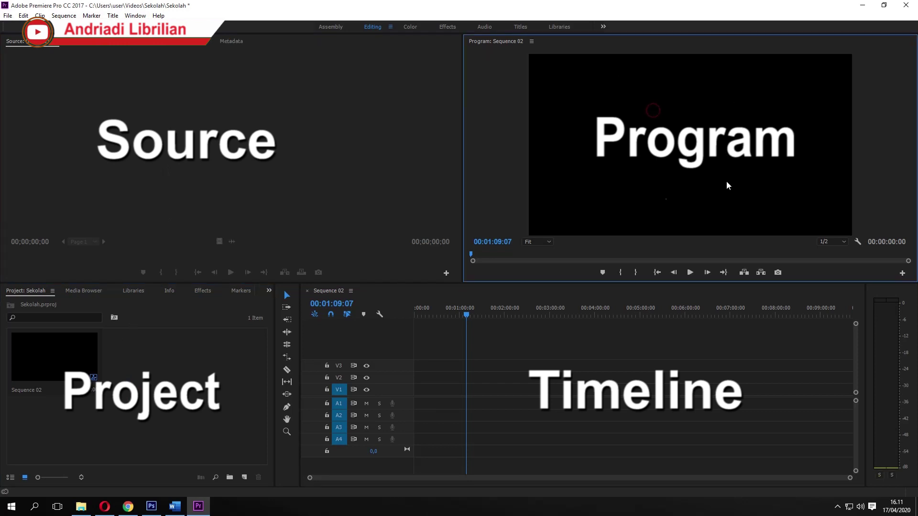
left_click_drag(491, 319, 497, 326)
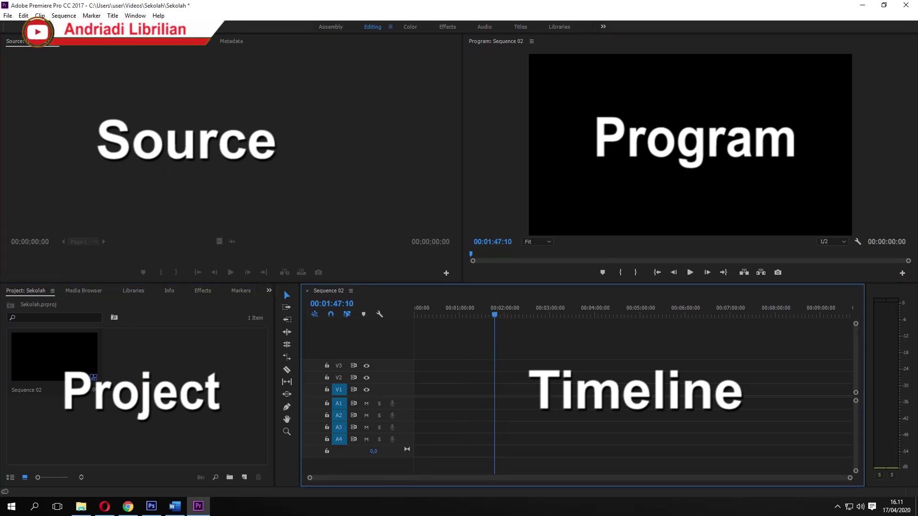
left_click(166, 353)
left_click(163, 354)
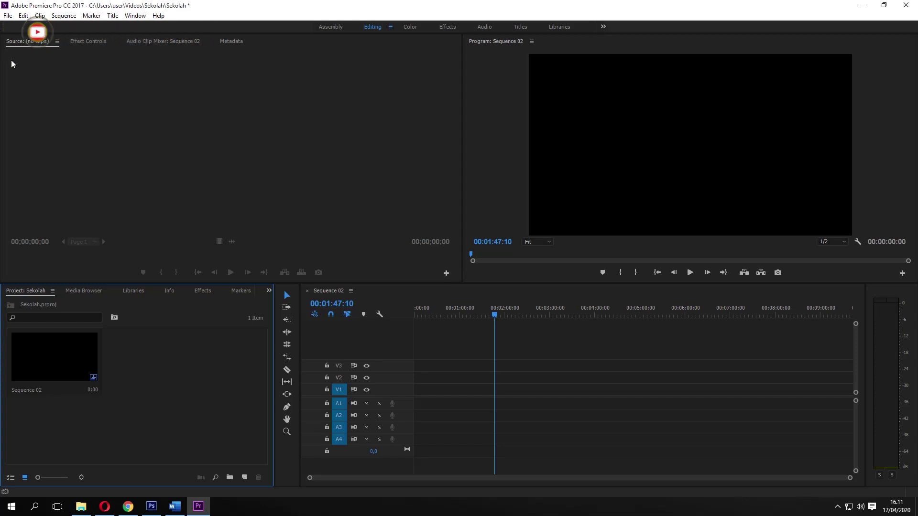
left_click(7, 16)
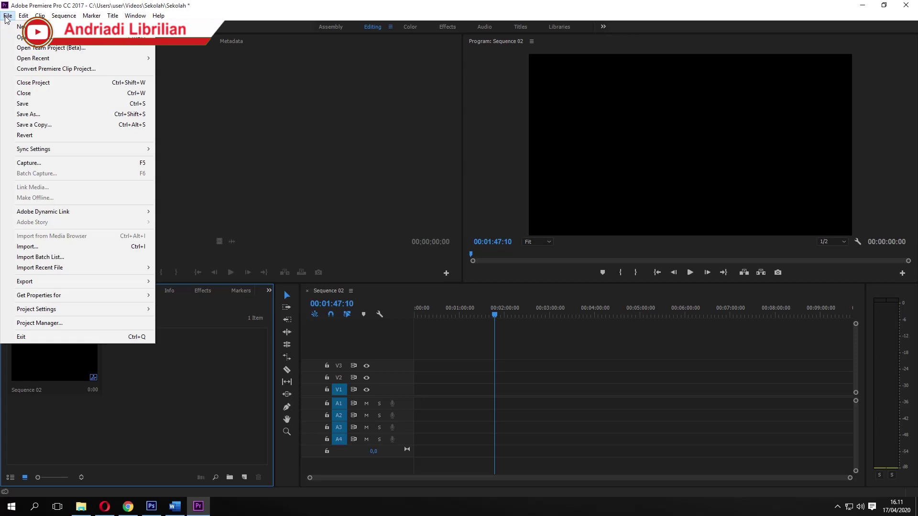
left_click(73, 252)
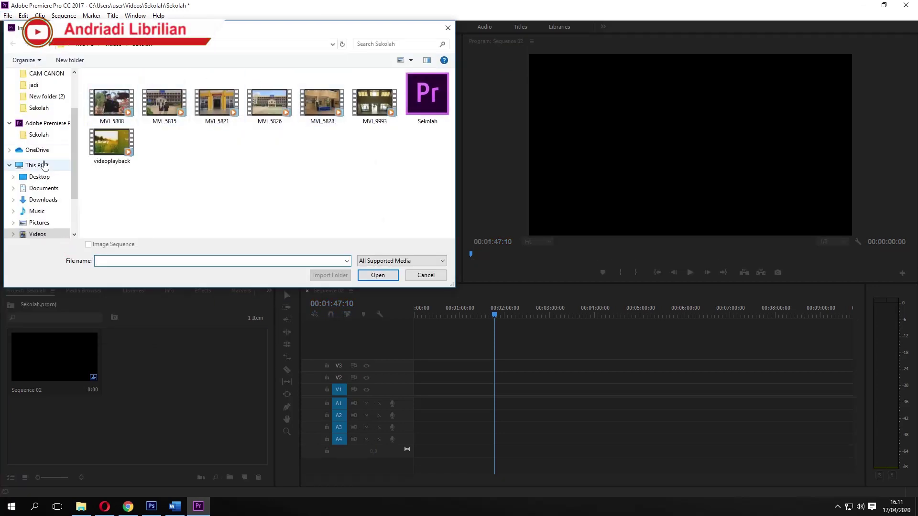
left_click_drag(75, 138, 75, 105)
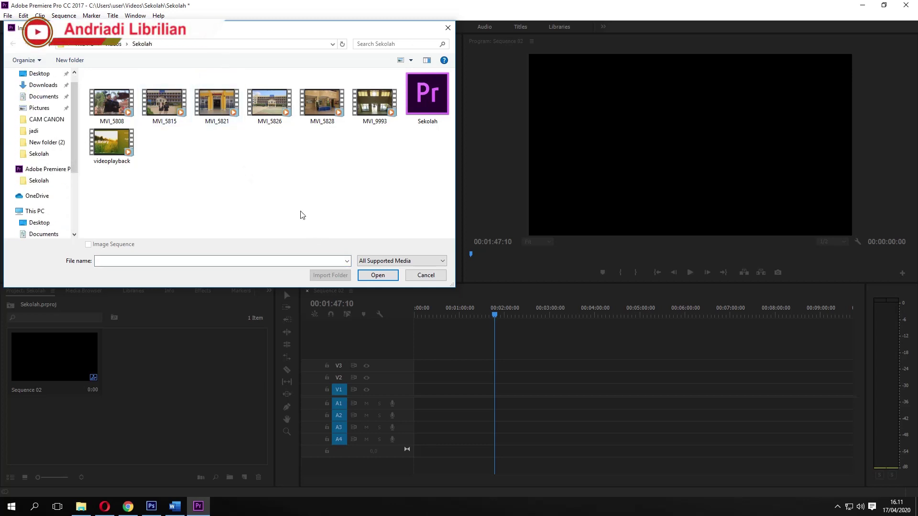
mouse_move(380, 169)
left_mouse_down()
mouse_move(311, 151)
mouse_move(107, 158)
left_mouse_up()
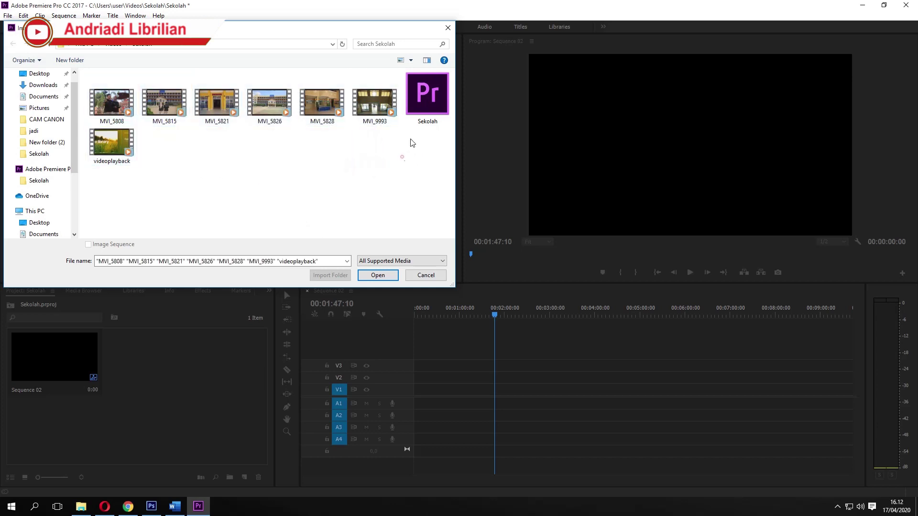
right_click(422, 108)
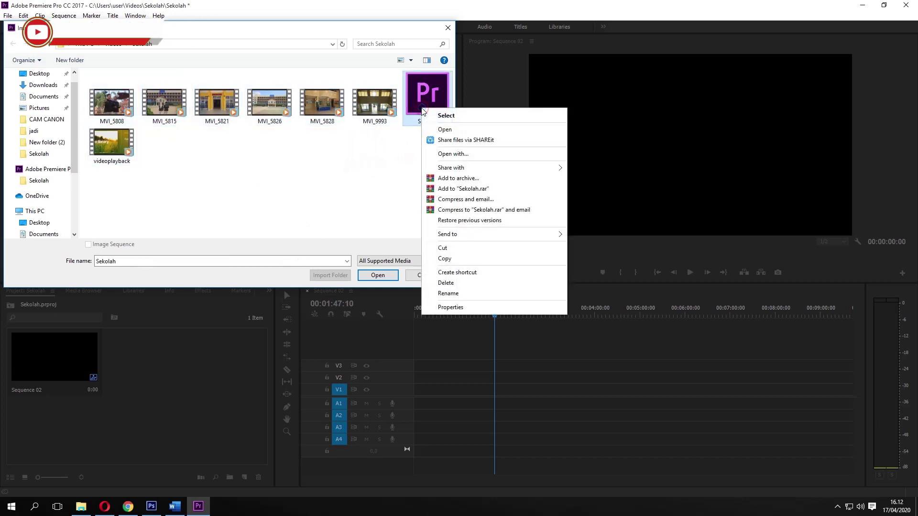
left_click(295, 174)
left_click(233, 109)
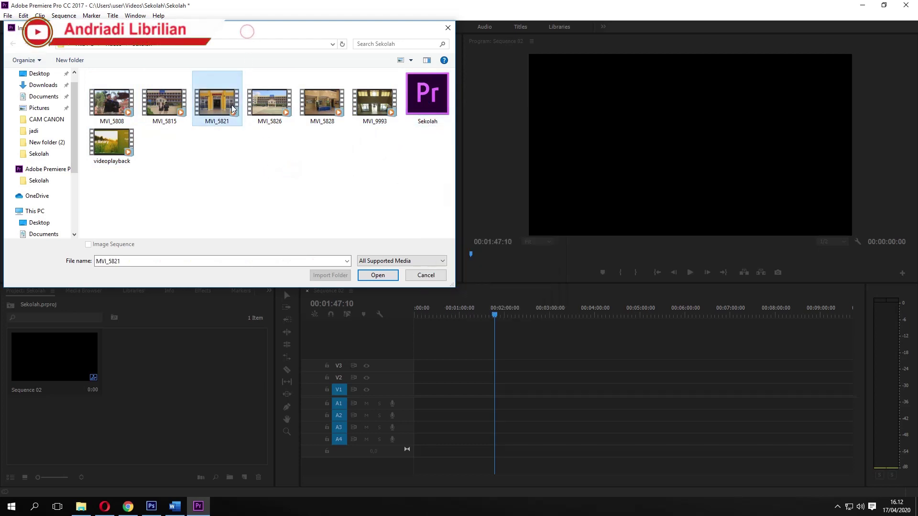
left_click(373, 277)
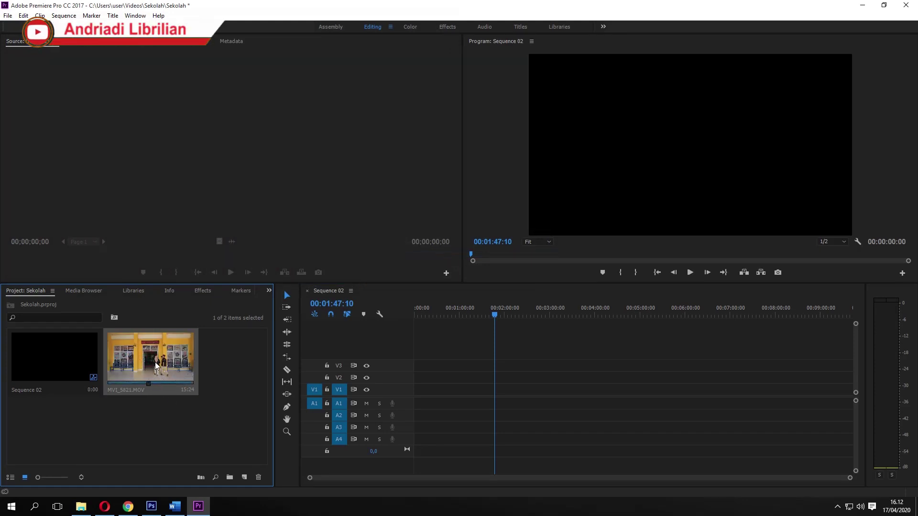
key("Delete")
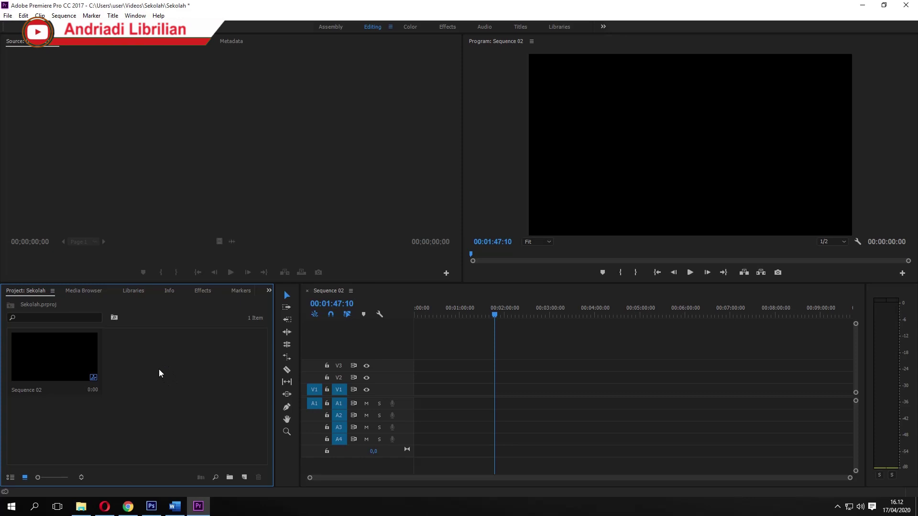
double_click(146, 354)
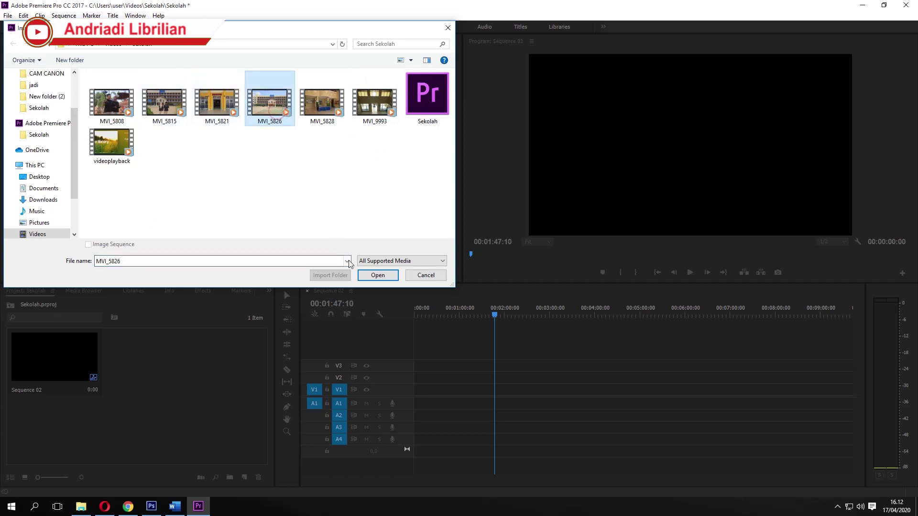
left_click_drag(395, 164, 286, 130)
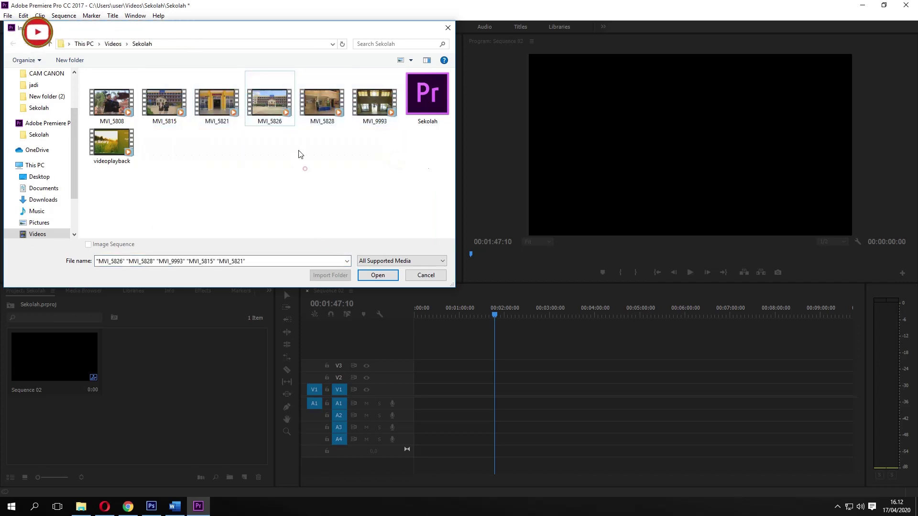
left_click(378, 275)
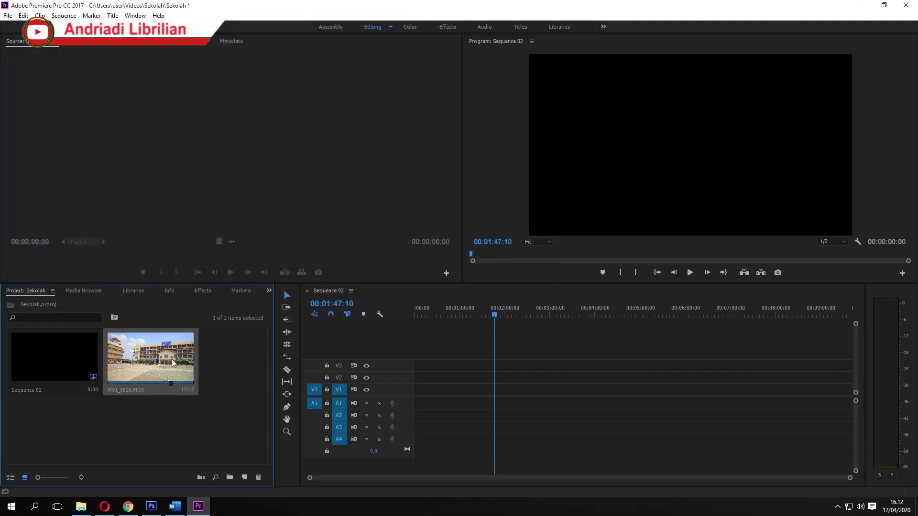
key("Delete")
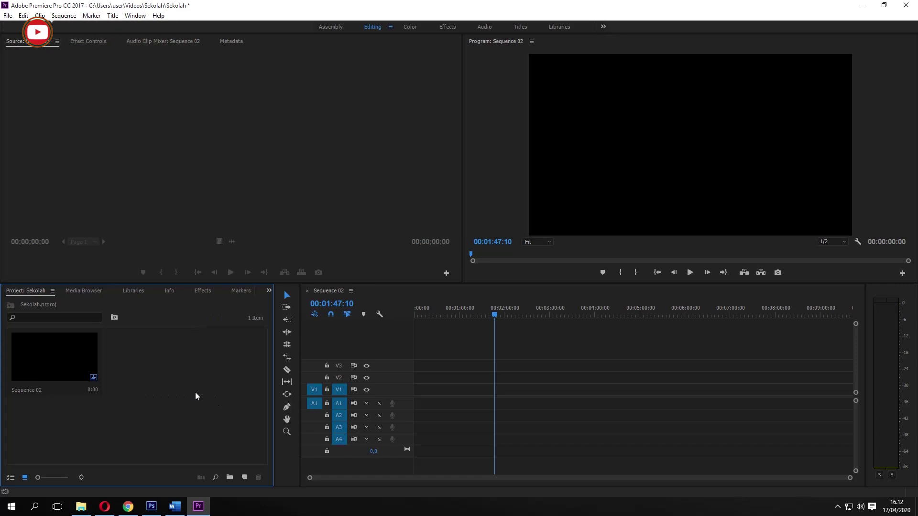
Step: In the Sekolah folder, select the MVI clips plus videoplayback and drag them toward Premiere's Project panel
left_click(81, 507)
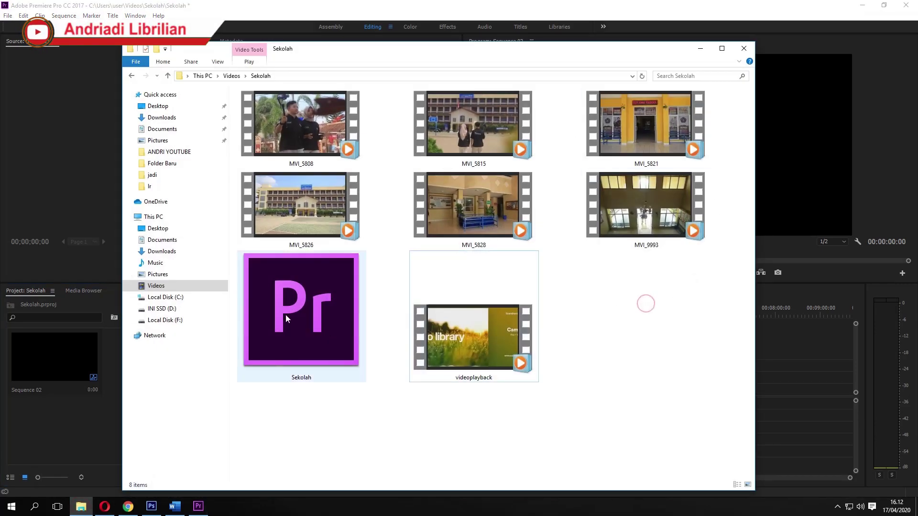
left_click(287, 312)
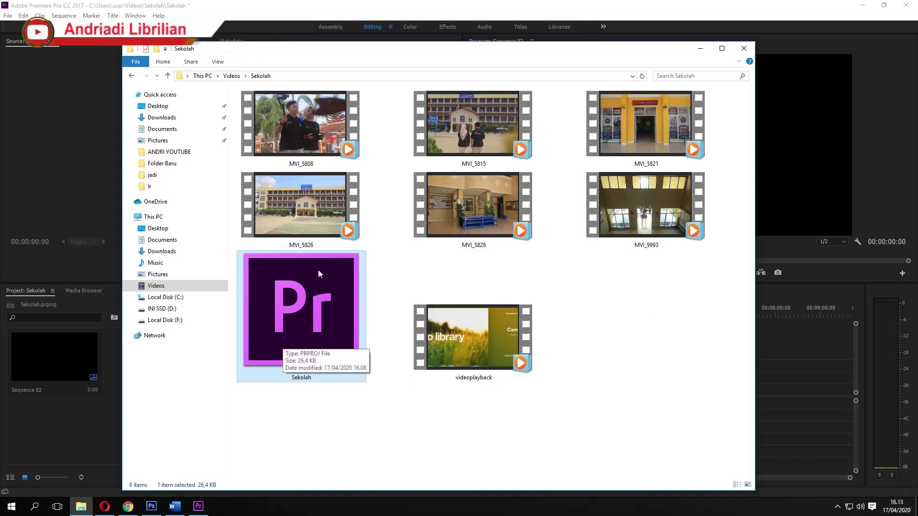
left_click(297, 423)
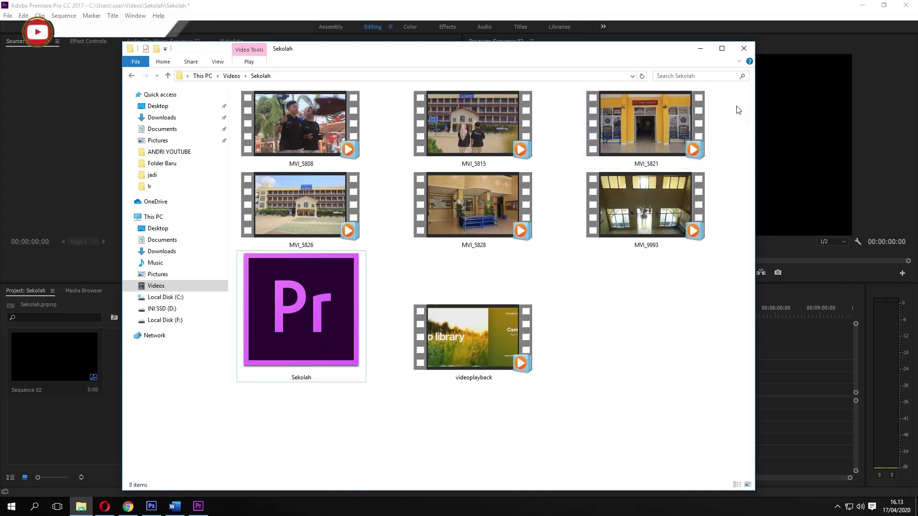
left_click(636, 119)
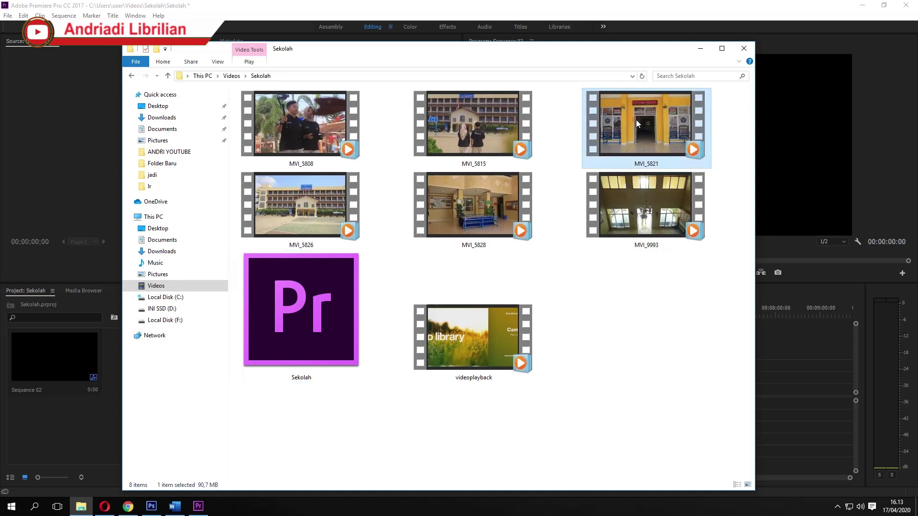
left_click_drag(735, 114, 297, 196)
left_click(499, 349, "ctrl")
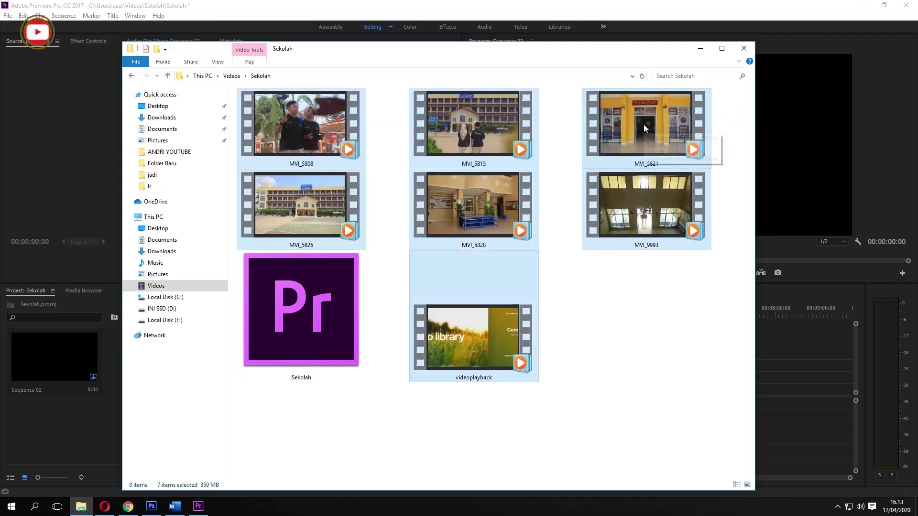
mouse_move(644, 125)
left_mouse_down()
mouse_move(382, 266)
mouse_move(116, 366)
mouse_move(99, 363)
left_mouse_up()
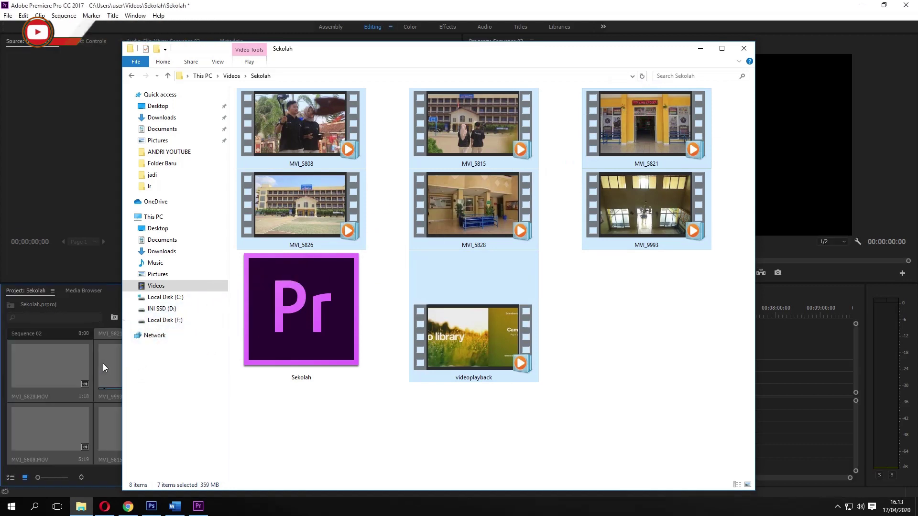
Step: Drop the seven clips into the Project panel, then check the eight items, including videoplayback.mp4
left_click(104, 364)
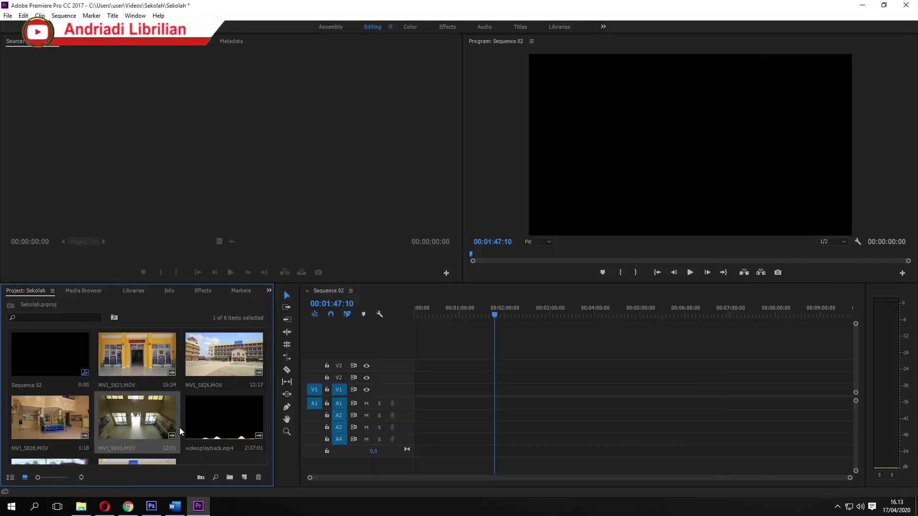
scroll(117, 395, "down", 1)
scroll(117, 394, "up", 1)
scroll(110, 386, "down", 1)
scroll(110, 387, "up", 1)
scroll(110, 387, "down", 1)
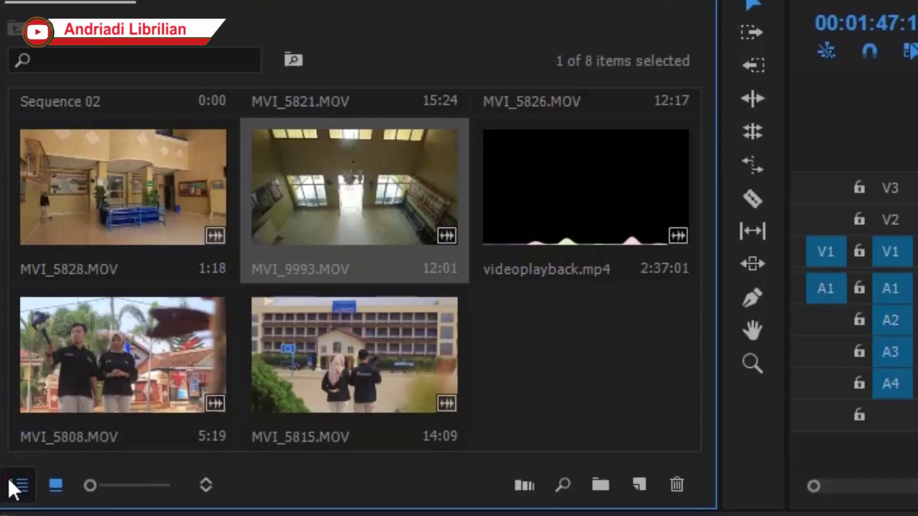
left_click(10, 484)
left_click(188, 157)
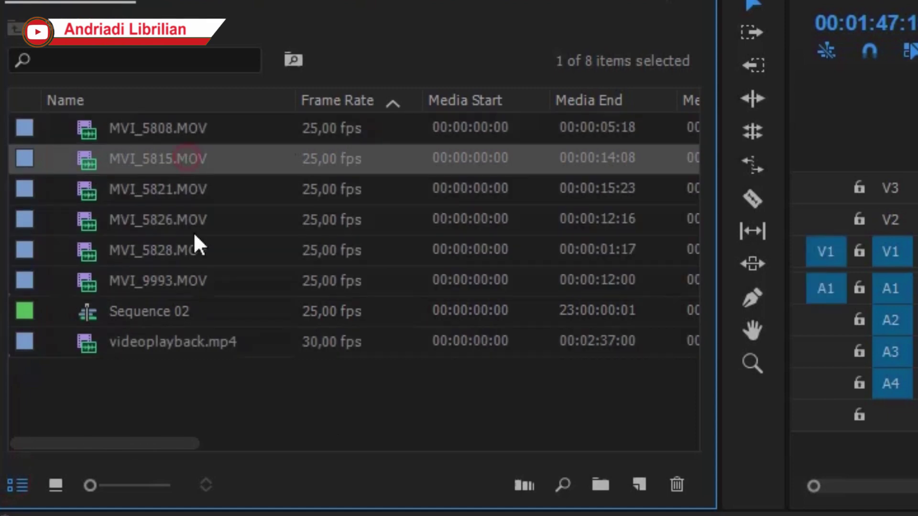
left_click(193, 229)
left_click(159, 154)
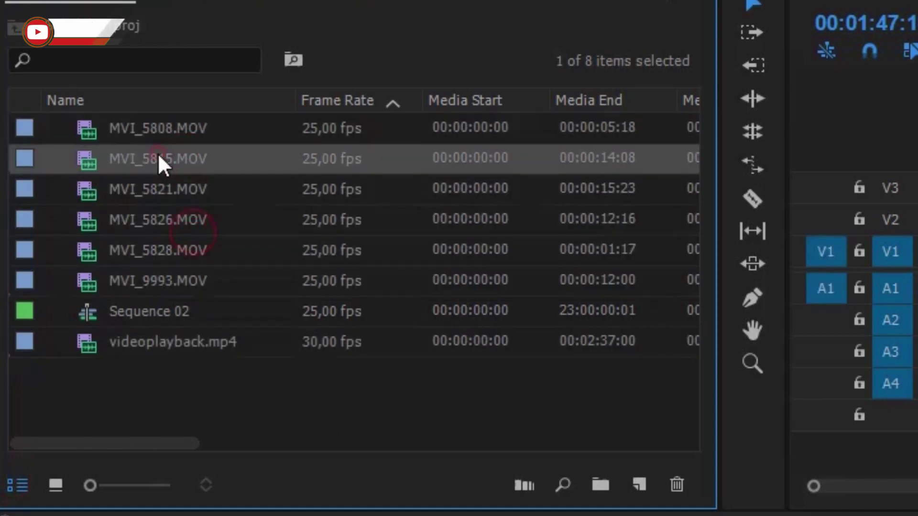
left_click(53, 484)
scroll(400, 266, "down", 3)
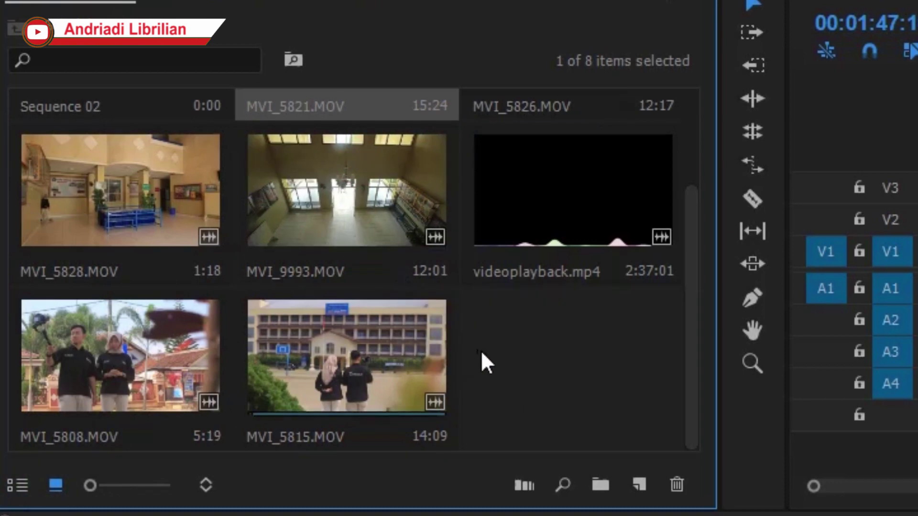
left_click(503, 357)
scroll(194, 430, "up", 3)
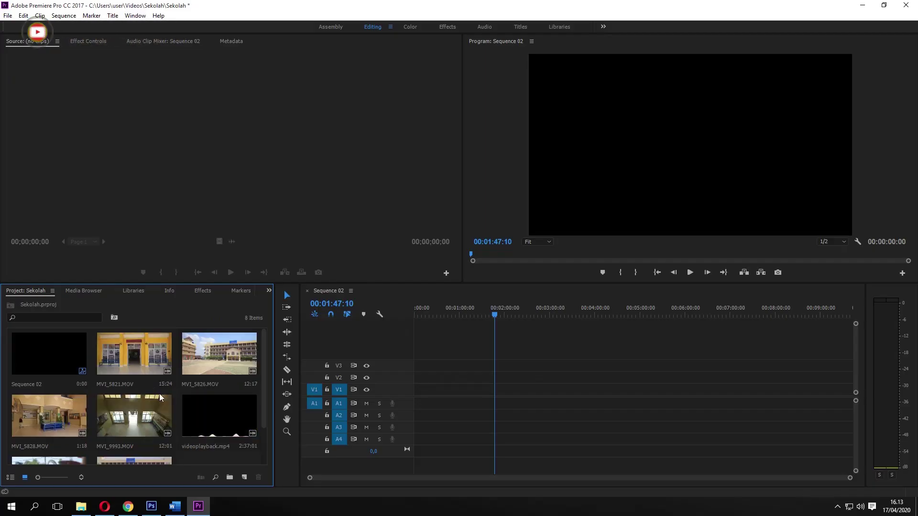
Step: Load MVI_5821, MVI_5826, MVI_9993 and MVI_5808 in turn into the Source Monitor
left_click(137, 360)
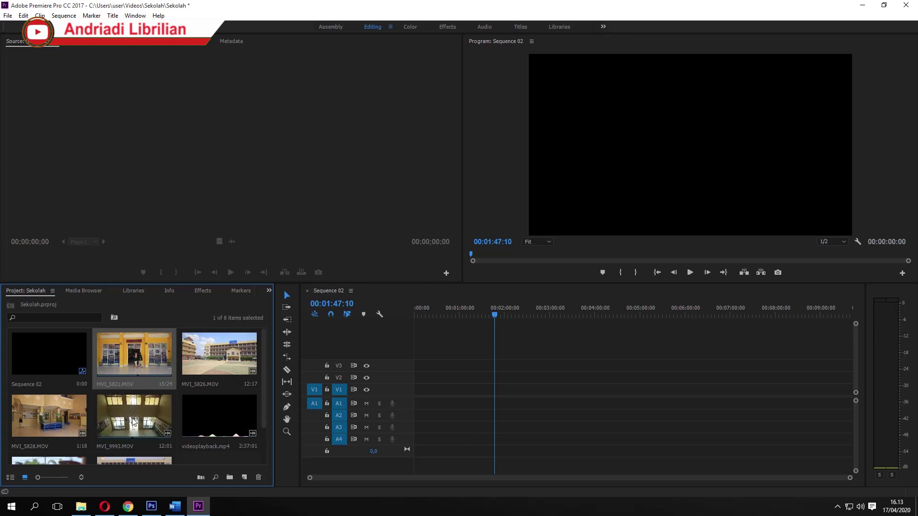
double_click(137, 354)
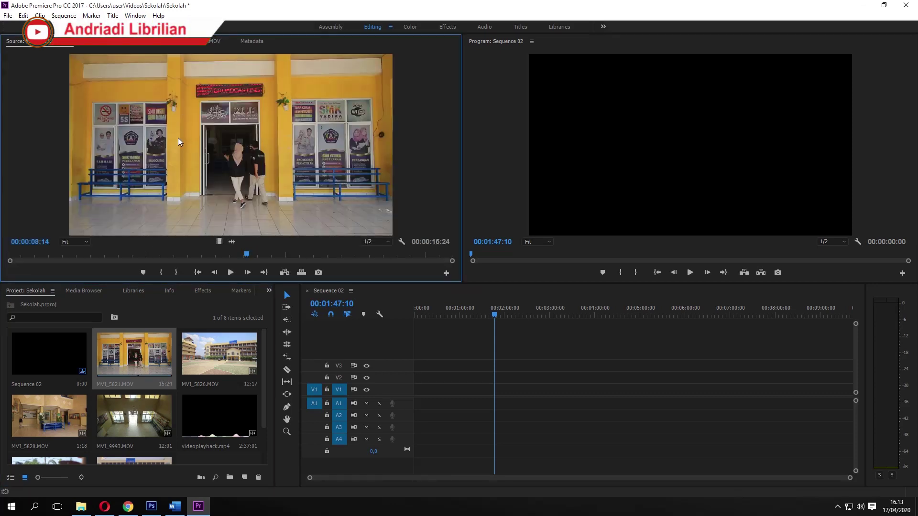
double_click(208, 365)
double_click(135, 424)
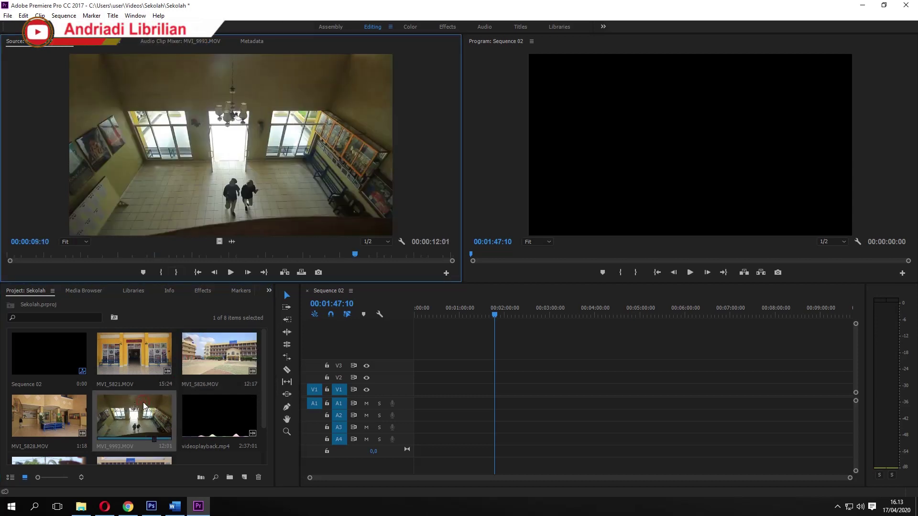
scroll(135, 424, "down", 1)
double_click(43, 428)
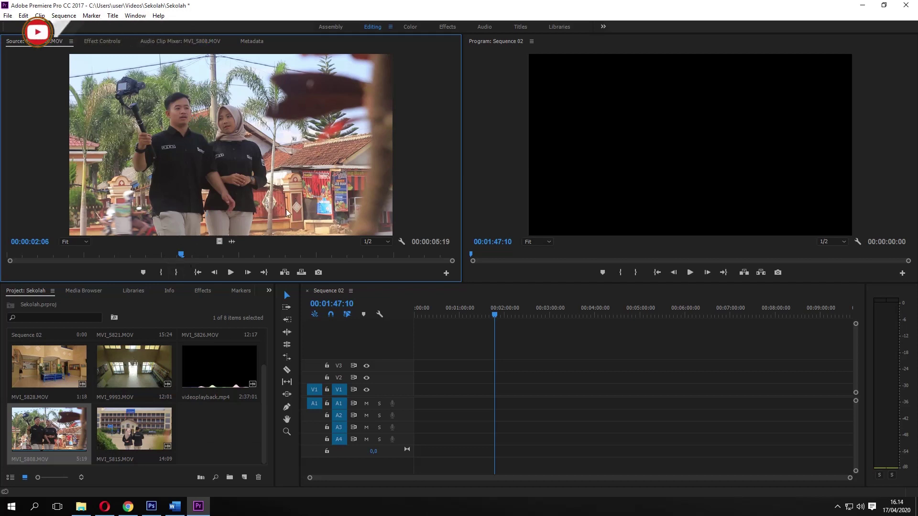
Step: Play MVI_5808 and scrub through its opening frames
left_click(53, 431)
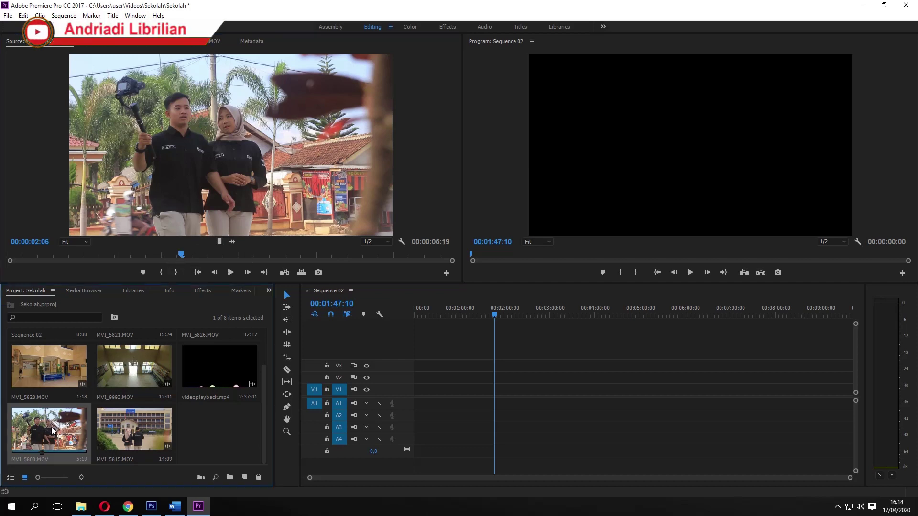
left_click(230, 272)
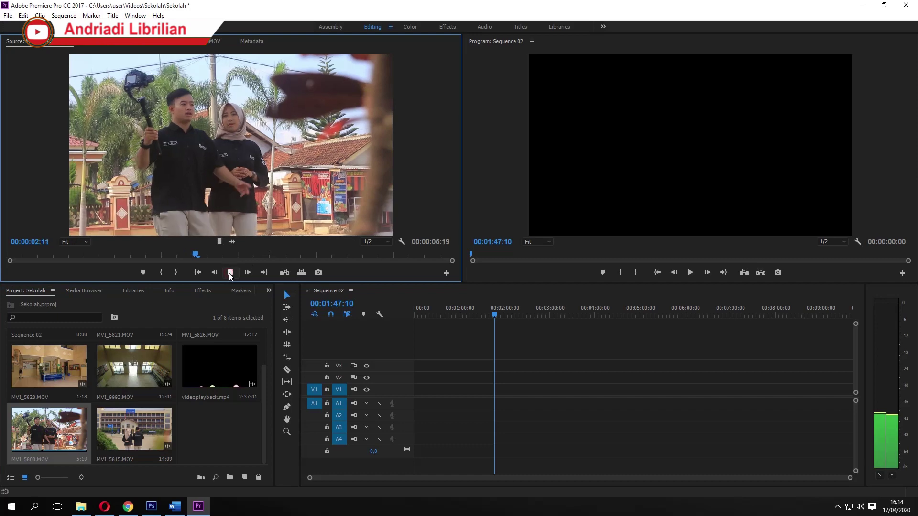
left_click(21, 255)
left_click_drag(22, 255, 36, 264)
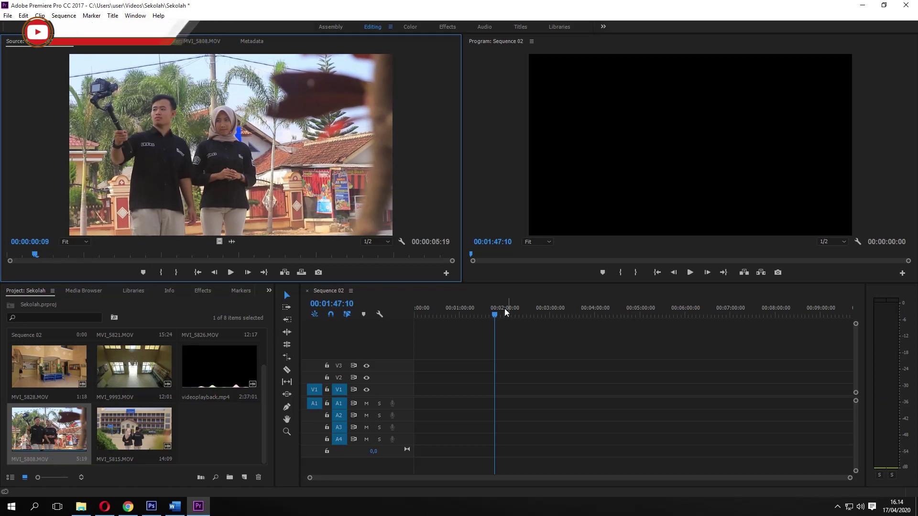
Step: Drag MVI_5808 onto V1 and A1 of Sequence 02 near the one-minute mark
left_click_drag(492, 316, 430, 315)
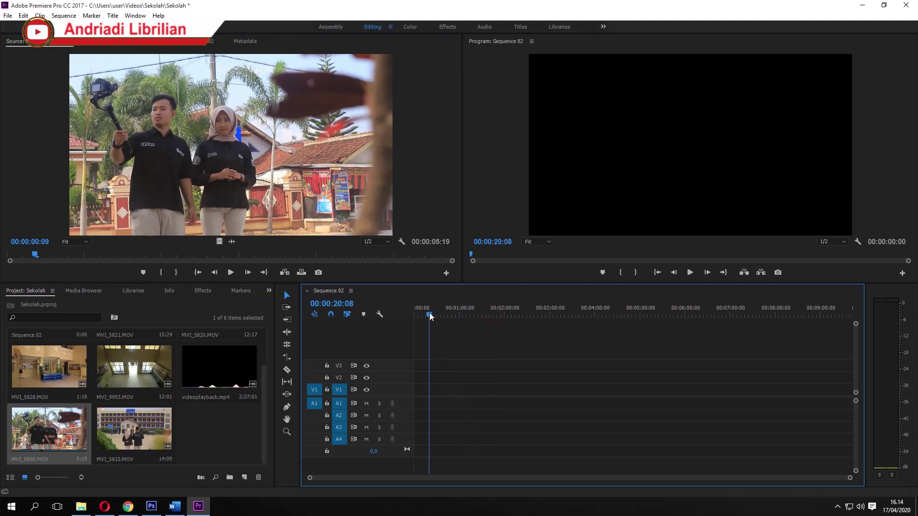
left_click(42, 433)
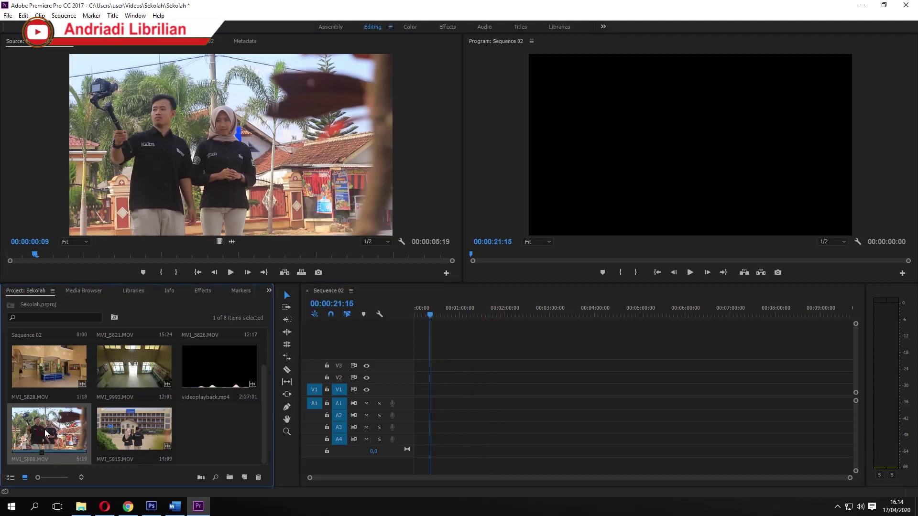
left_click_drag(45, 430, 103, 421)
left_click_drag(370, 402, 468, 396)
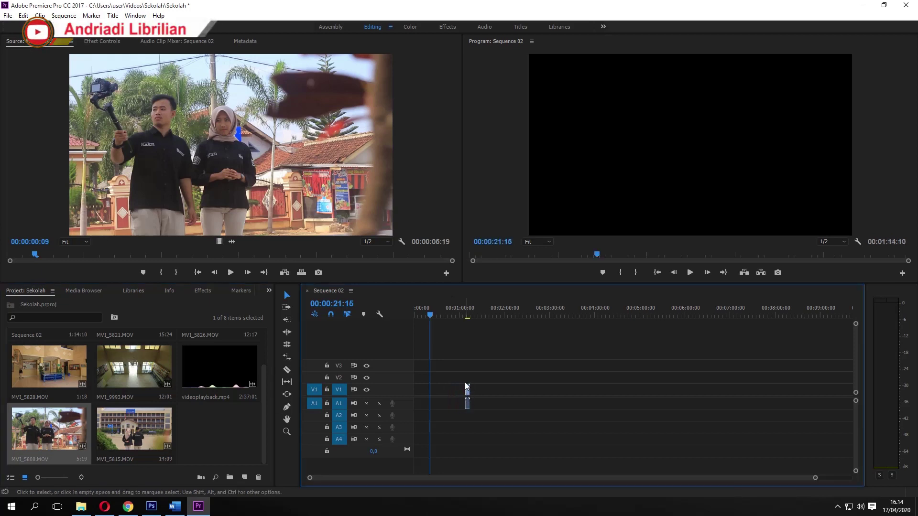
left_click(464, 310)
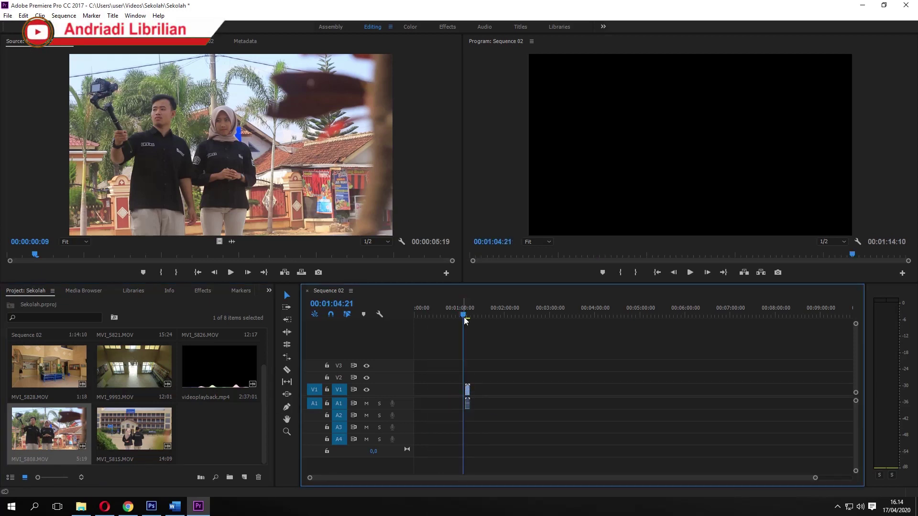
Step: Zoom the timeline in on MVI_5808 and scrub through its footage around 1:10
key("equal")
key("equal")
key("equal")
key("equal")
key("equal")
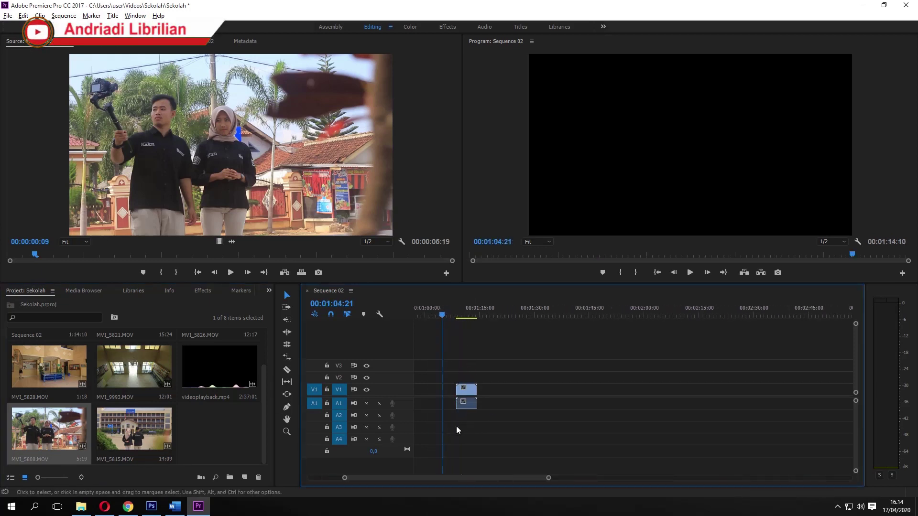
key("equal")
key("equal")
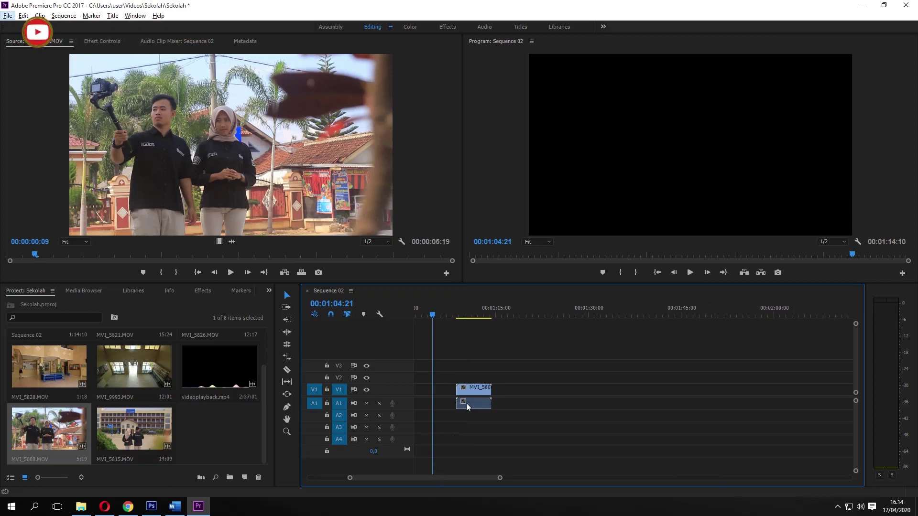
left_click(469, 310)
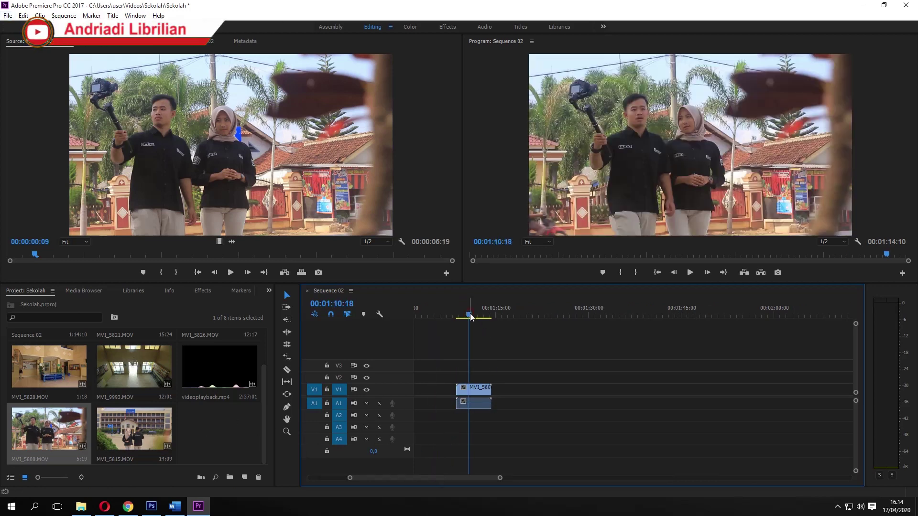
left_click(483, 389)
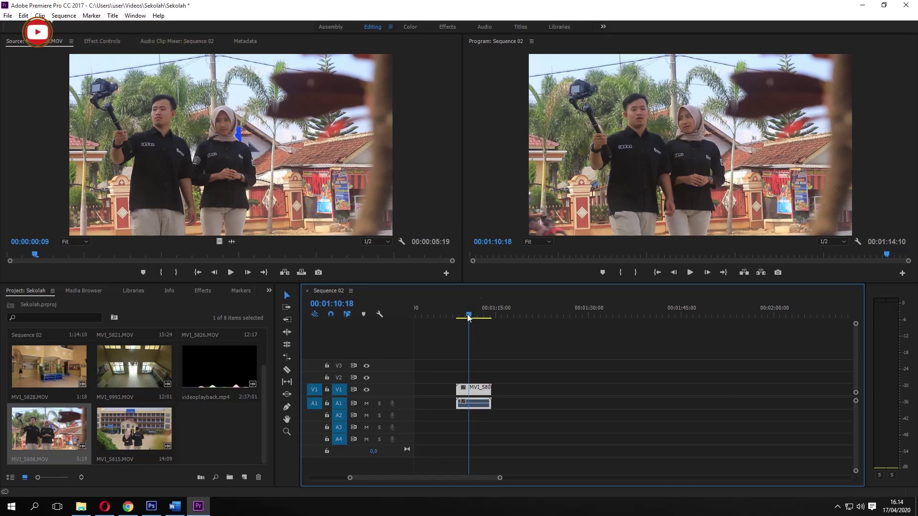
mouse_move(468, 317)
left_mouse_down()
mouse_move(480, 322)
mouse_move(463, 317)
left_mouse_up()
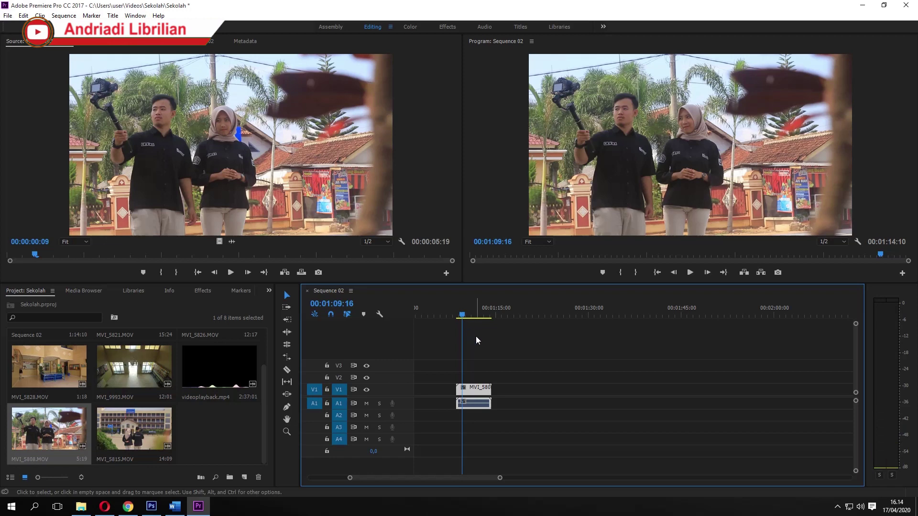
mouse_move(467, 315)
left_mouse_down()
mouse_move(476, 315)
mouse_move(468, 316)
left_mouse_up()
left_click(701, 163)
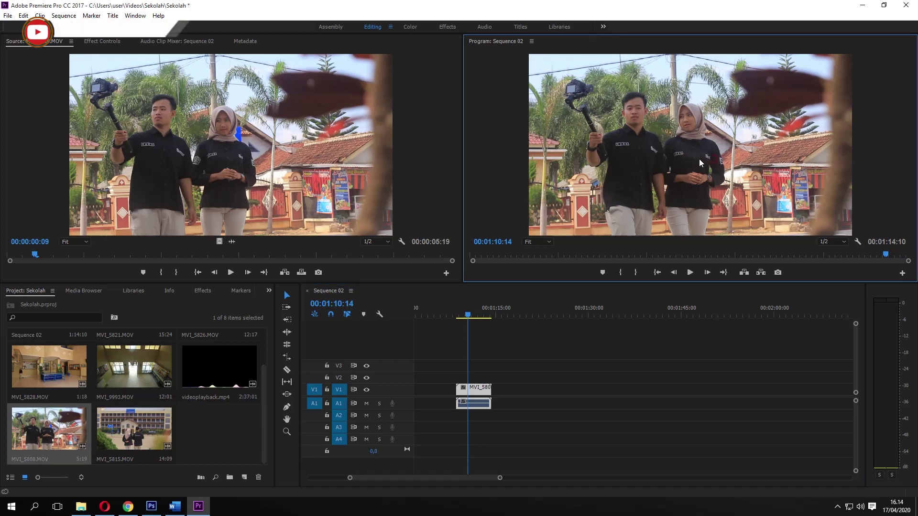
left_click_drag(470, 316, 516, 320)
left_click(632, 175)
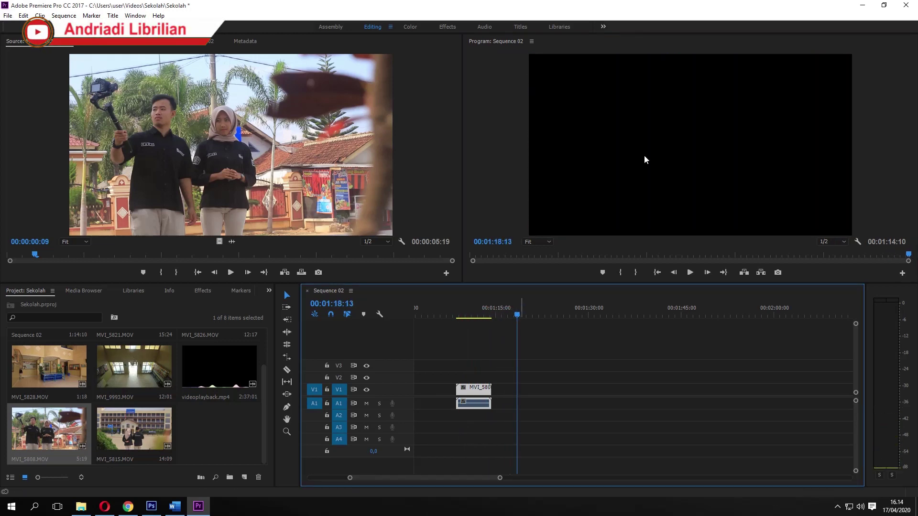
left_click_drag(518, 320, 479, 316)
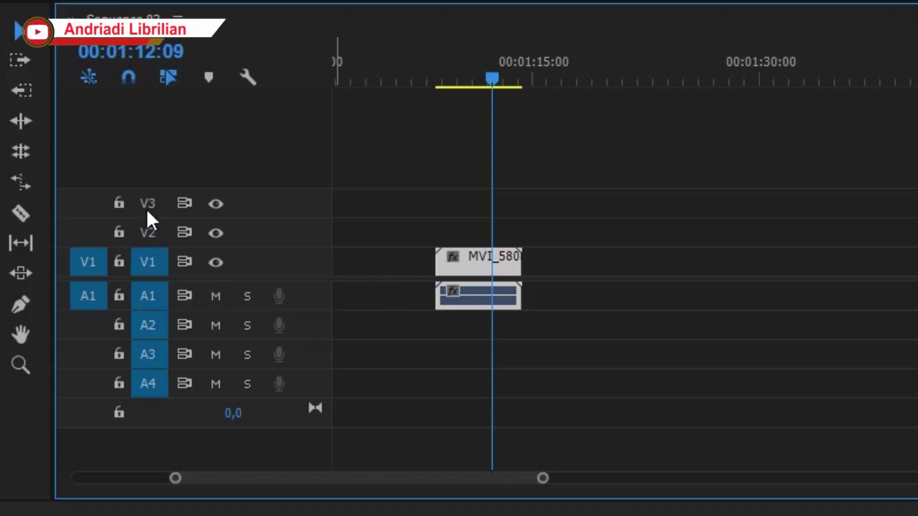
left_click(397, 264)
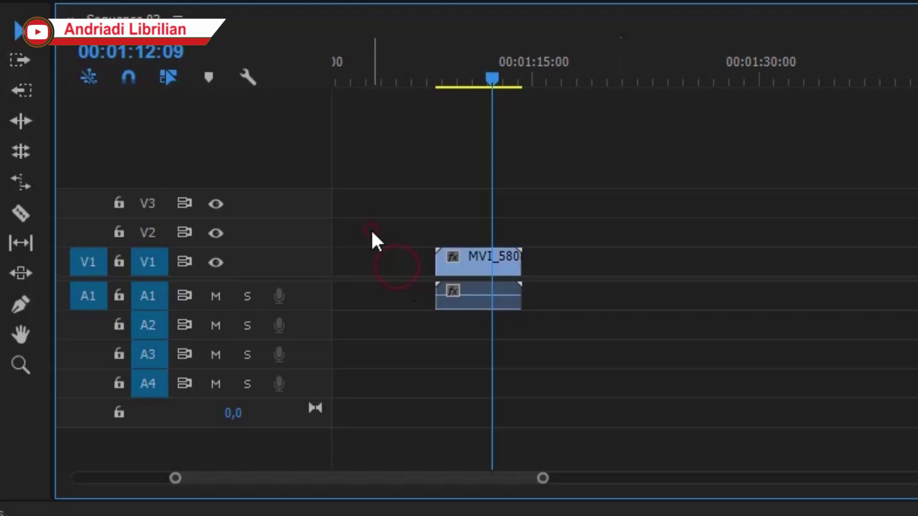
left_click(371, 228)
left_click(375, 203)
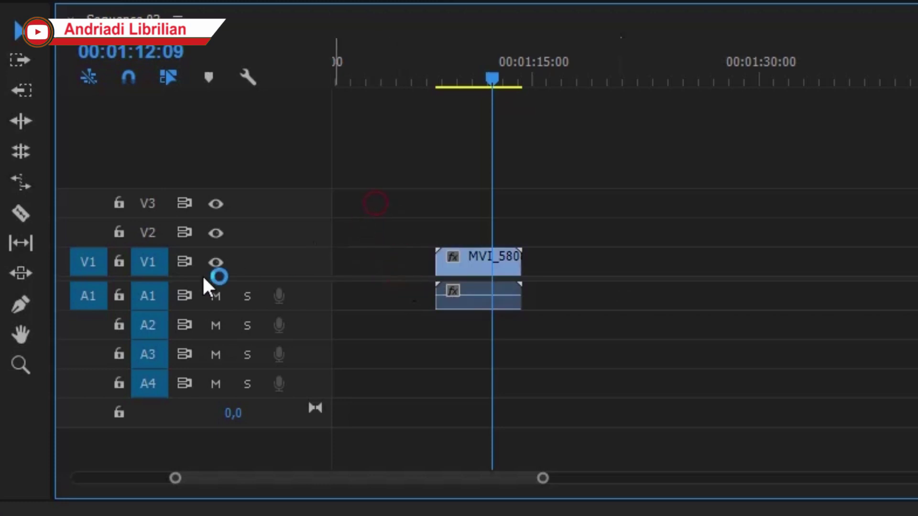
left_click(148, 292)
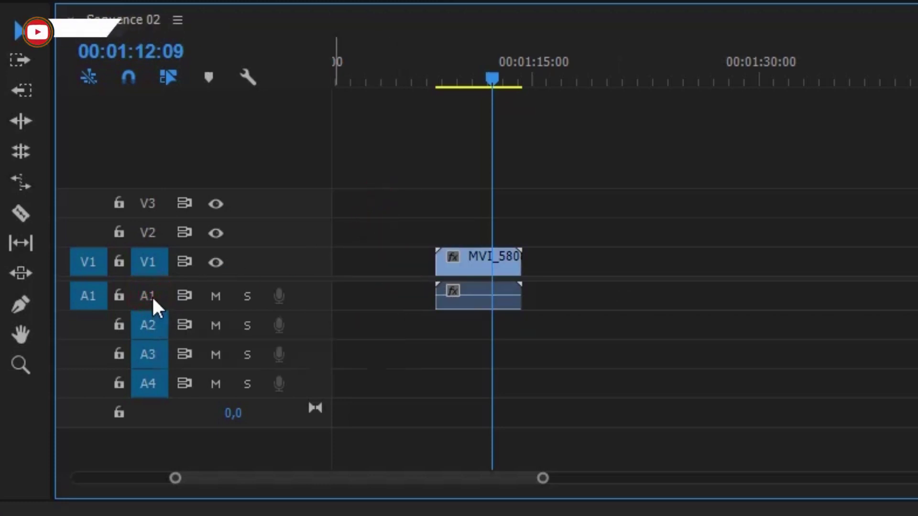
left_click(151, 296)
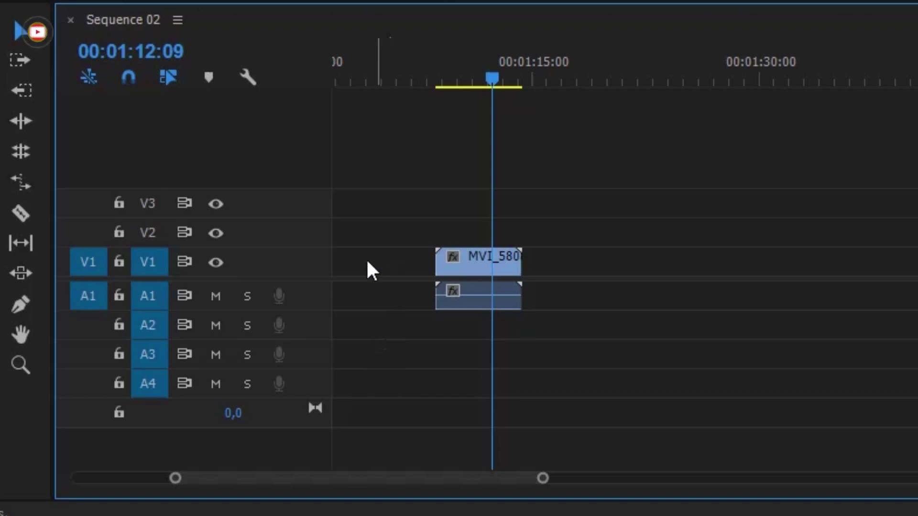
left_click(414, 260)
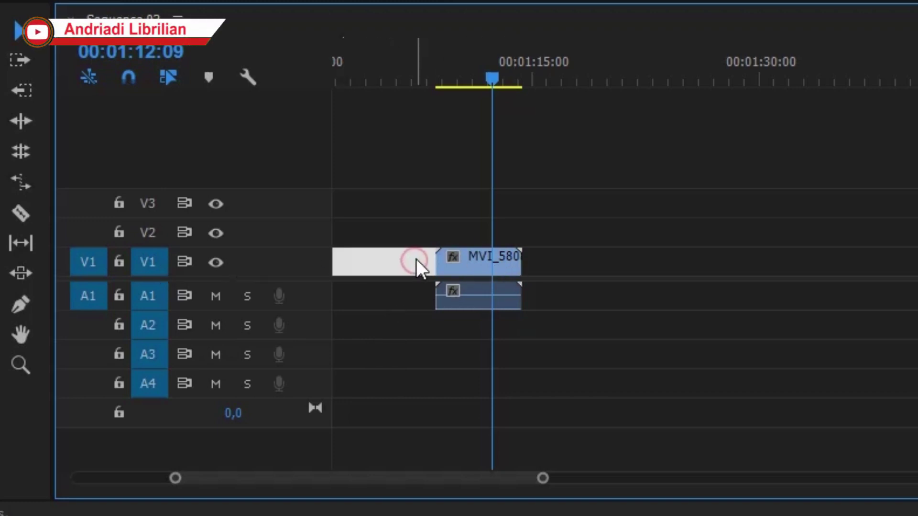
left_click(435, 233)
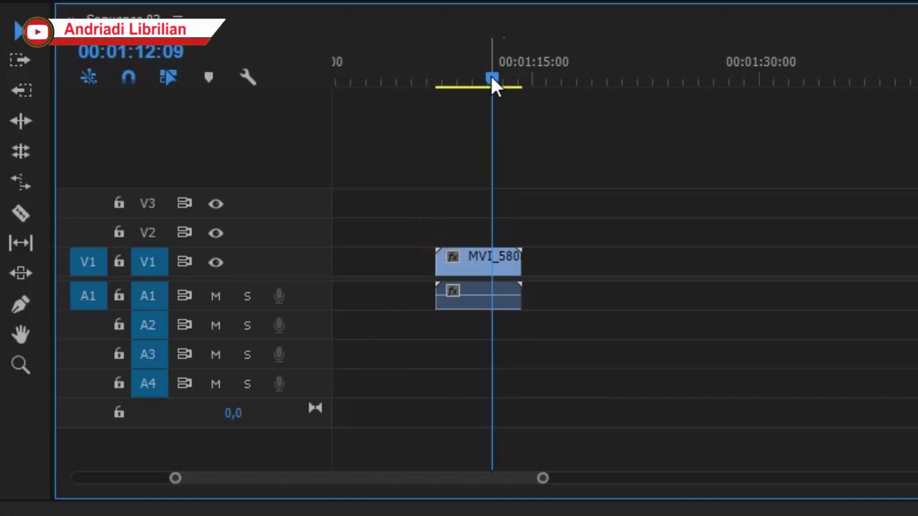
left_click_drag(492, 79, 487, 81)
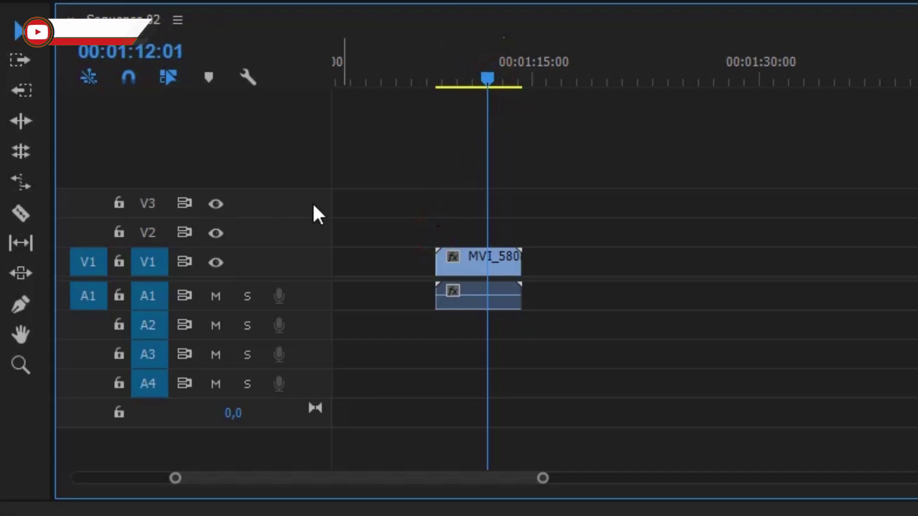
left_click(421, 206)
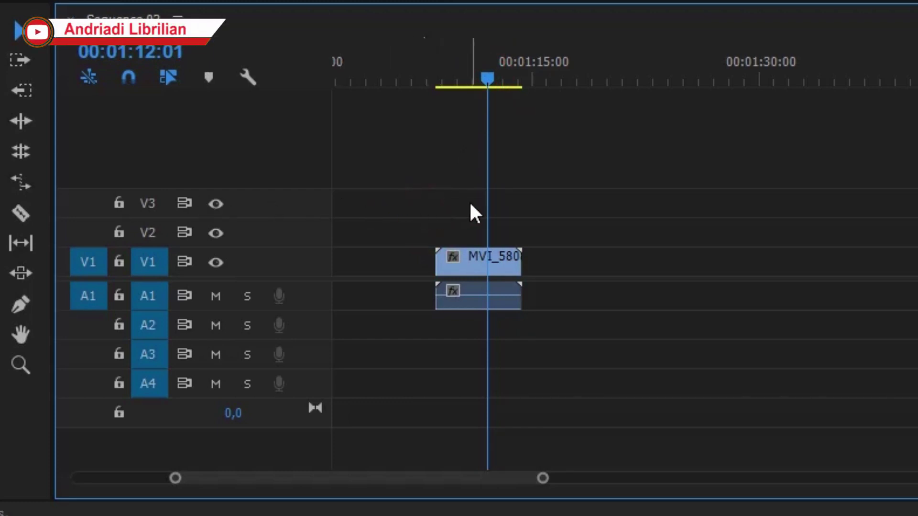
left_click_drag(491, 76, 481, 76)
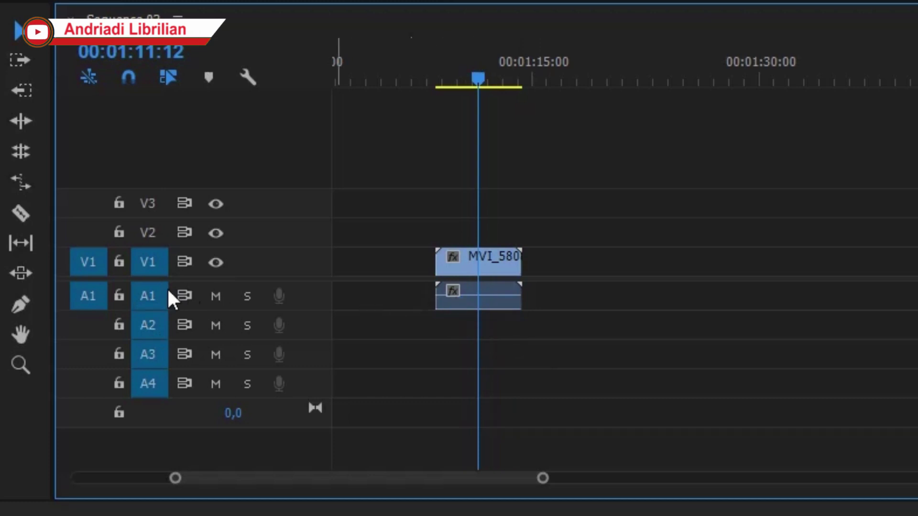
left_click(374, 293)
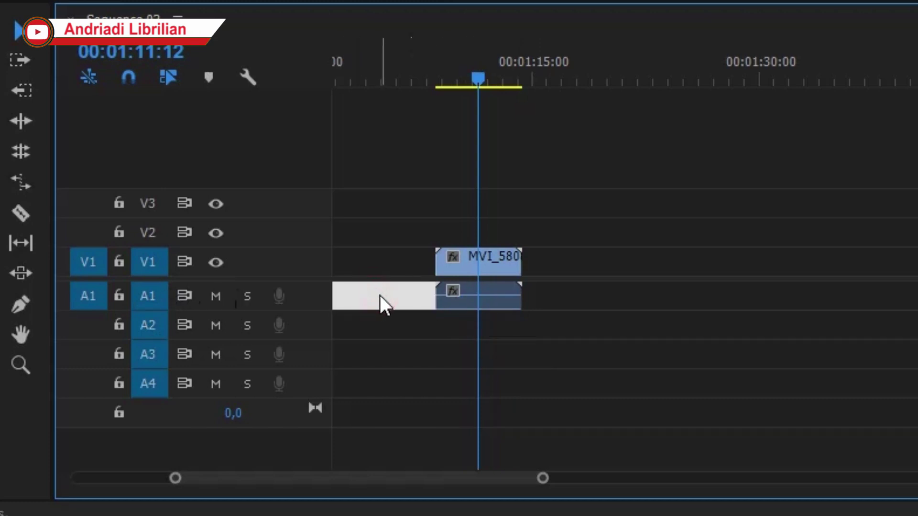
left_click(391, 326)
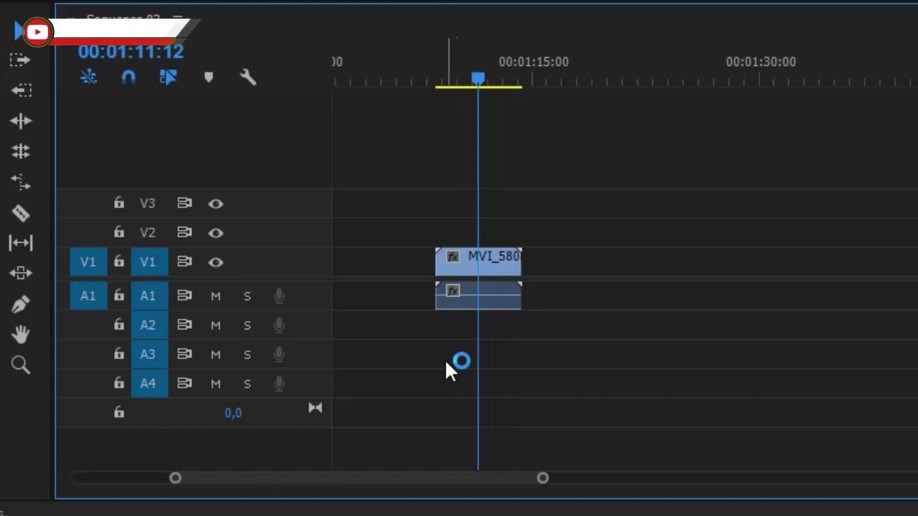
left_click_drag(483, 75, 467, 81)
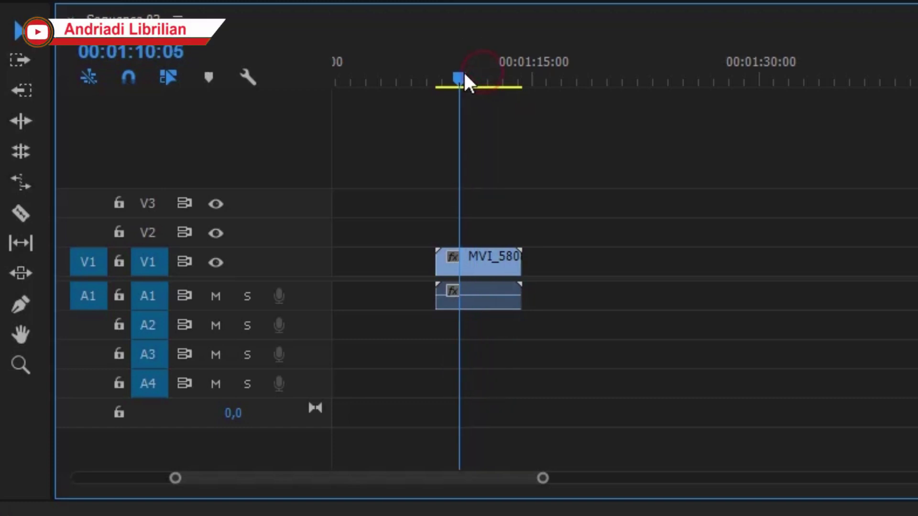
mouse_move(523, 236)
left_mouse_down()
mouse_move(476, 311)
mouse_move(447, 333)
left_mouse_up()
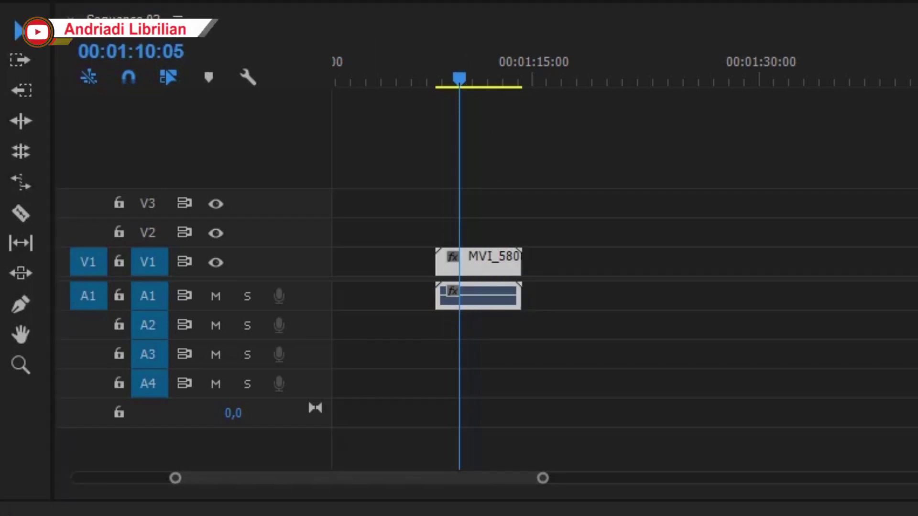
Step: Select MVI_5808's video and audio, trim its end, shift it later, and open its context menu
left_click_drag(567, 234, 476, 286)
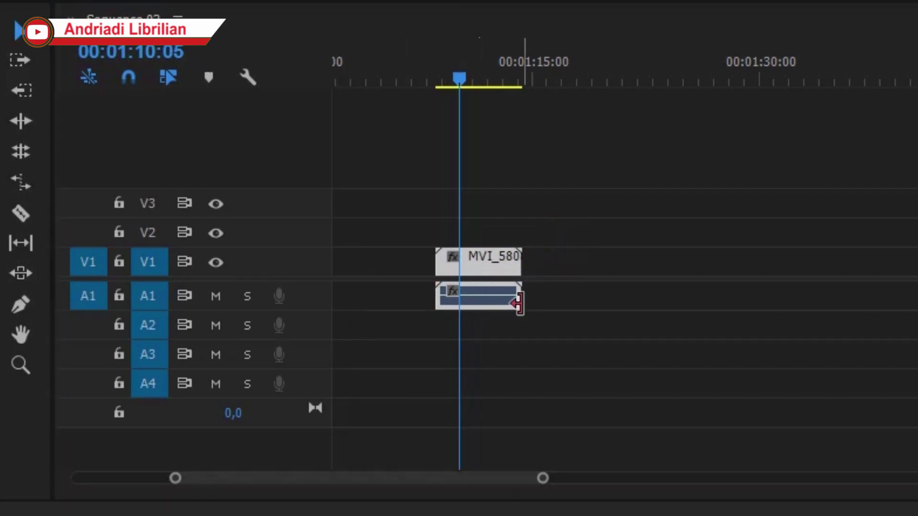
left_click_drag(565, 227, 437, 317)
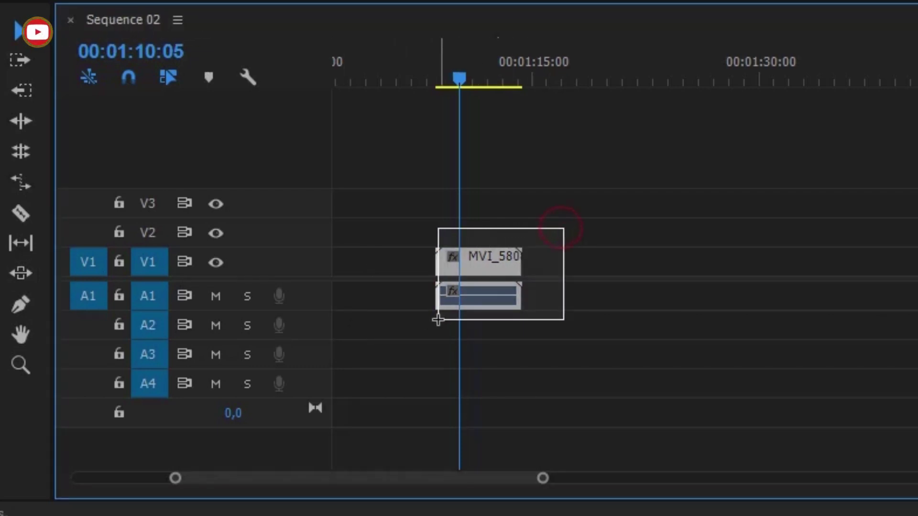
left_click_drag(500, 268, 478, 272)
mouse_move(475, 274)
left_mouse_down()
mouse_move(468, 270)
mouse_move(537, 263)
left_mouse_up()
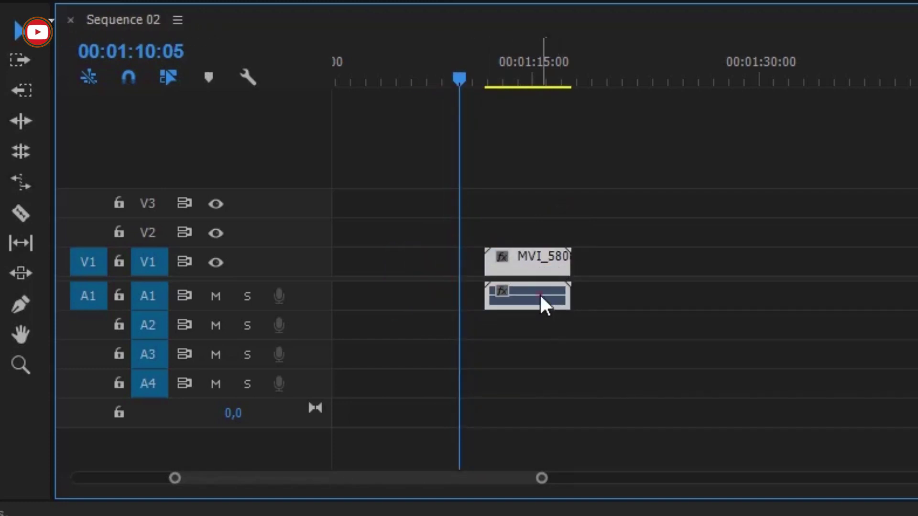
left_click_drag(532, 263, 504, 266)
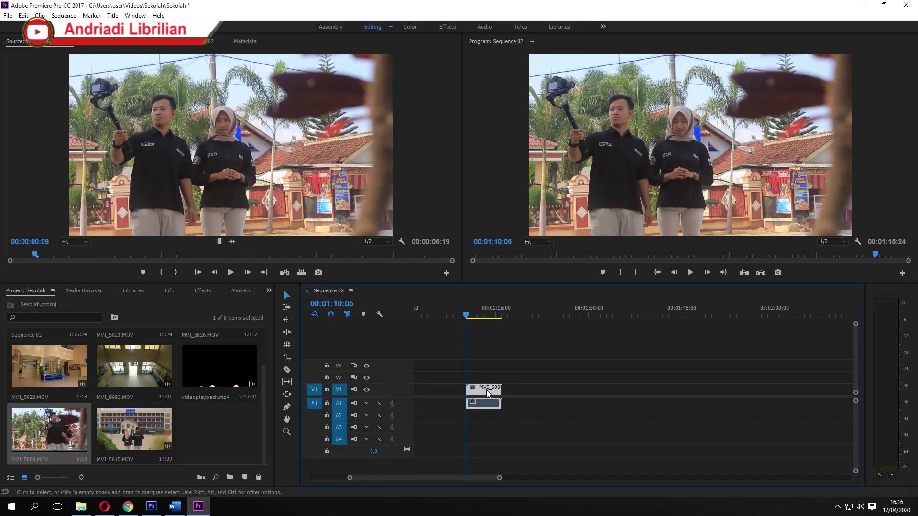
left_click_drag(488, 393, 507, 392)
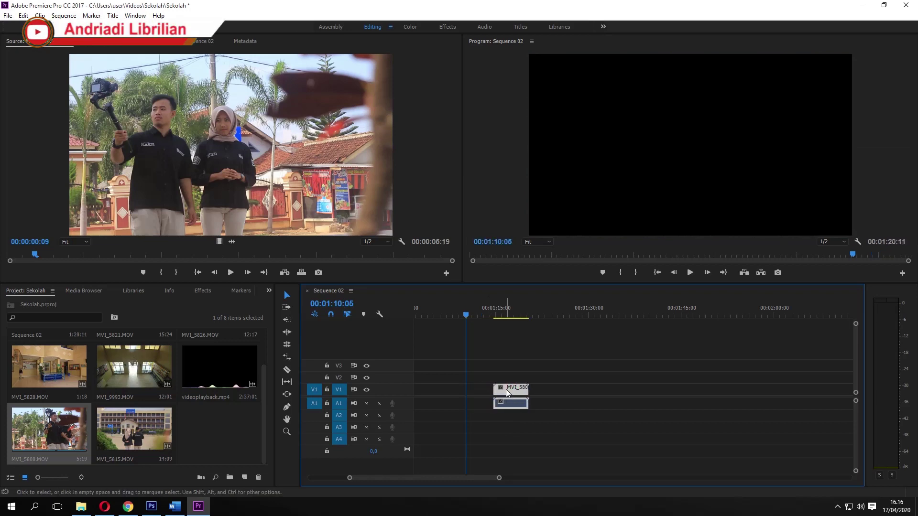
right_click(506, 389)
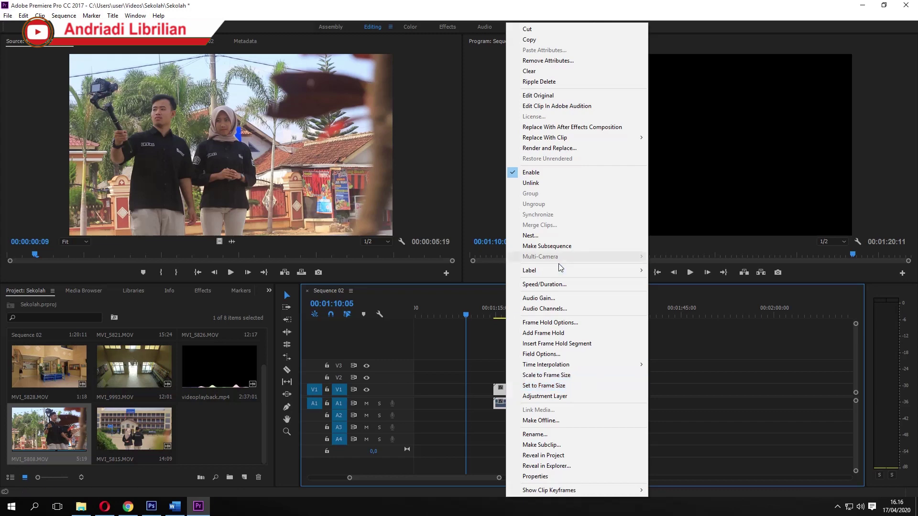
Step: Unlink MVI_5808's video from its audio and try moving each part along V1 and A1
left_click(552, 185)
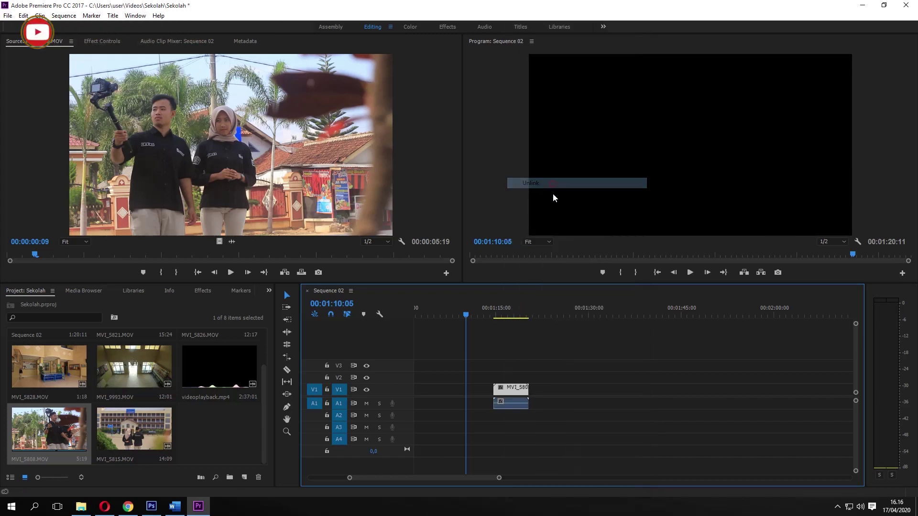
left_click(513, 316)
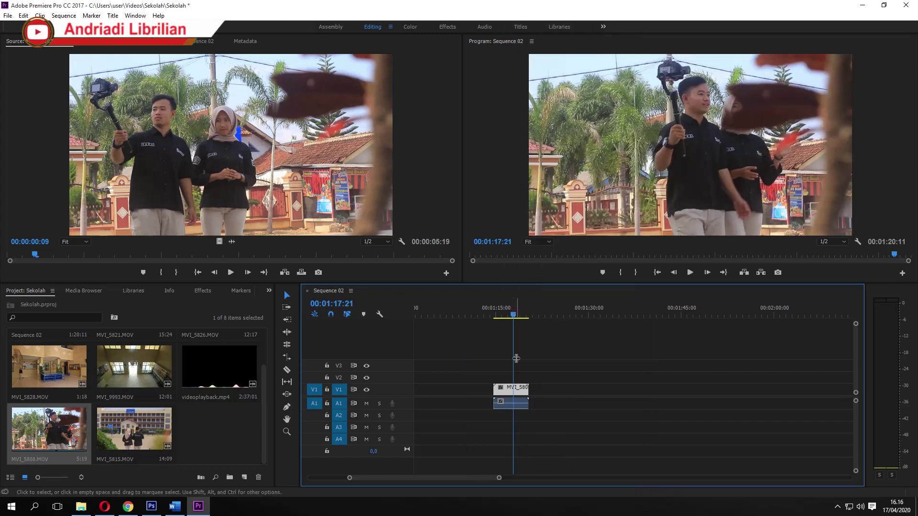
left_click(510, 406)
left_click_drag(523, 390, 601, 390)
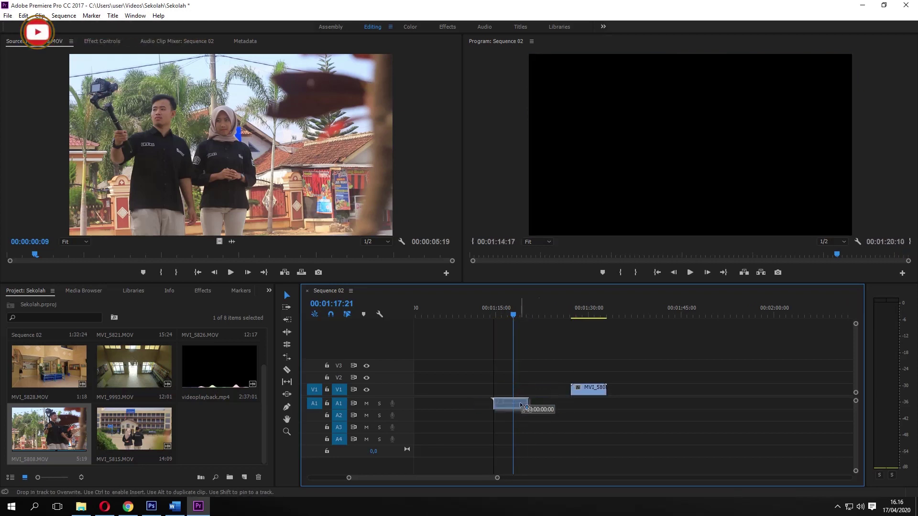
left_click_drag(522, 405, 523, 405)
left_click_drag(590, 387, 552, 389)
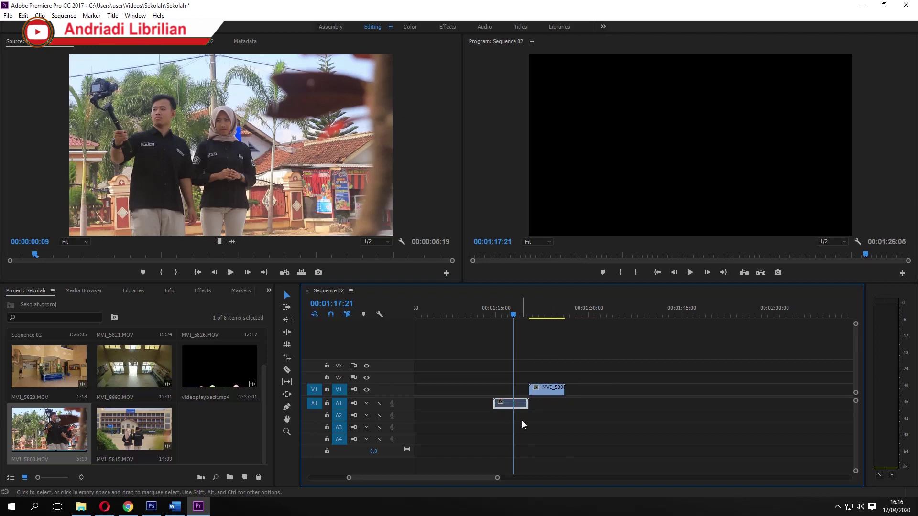
left_click_drag(547, 388, 511, 388)
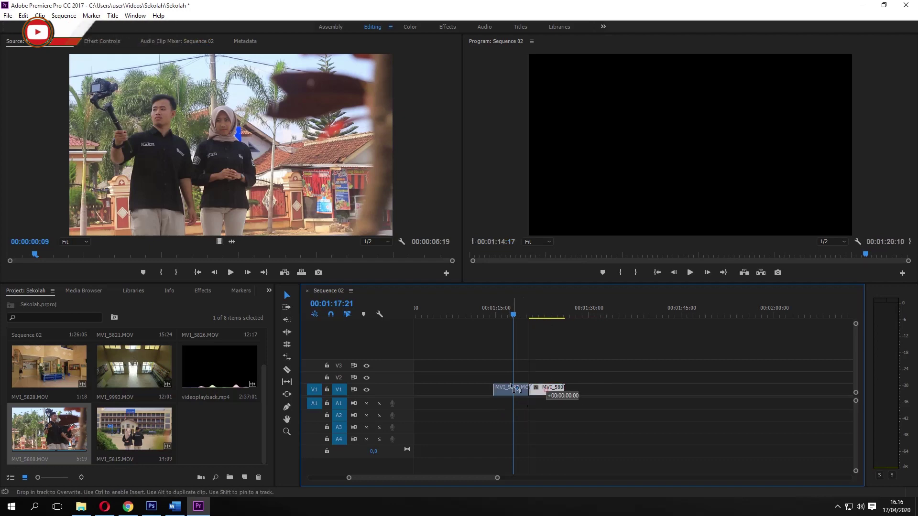
Step: Delete the MVI_5808 clip so Sequence 02 is empty again
left_click(508, 317)
left_click_drag(508, 316, 508, 317)
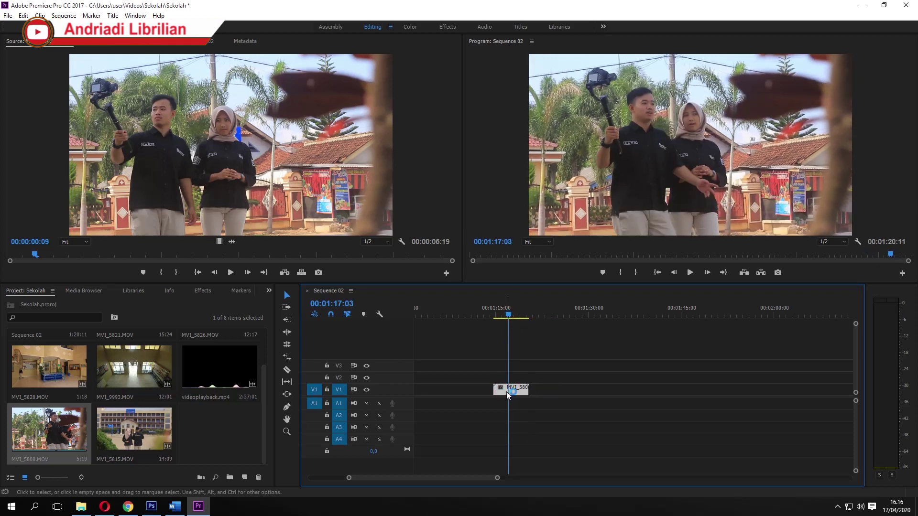
key("Delete")
left_click(183, 432)
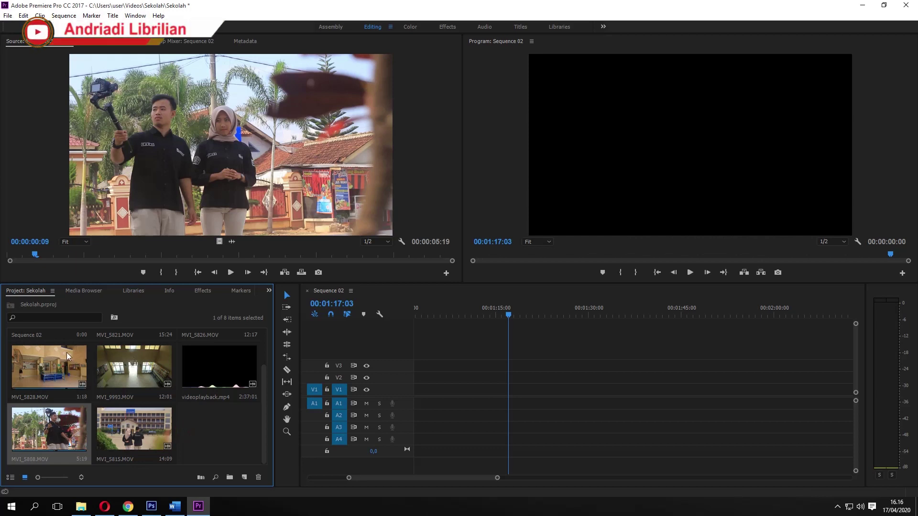
left_click(451, 315)
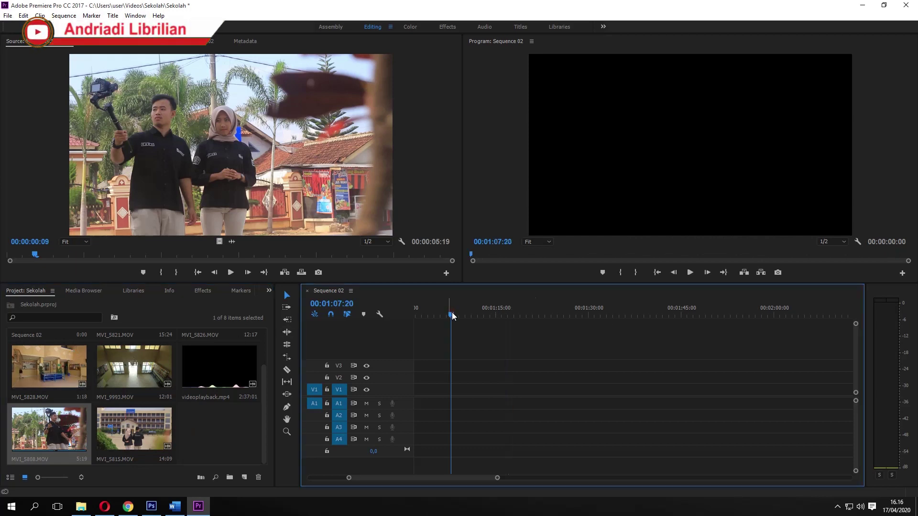
double_click(70, 429)
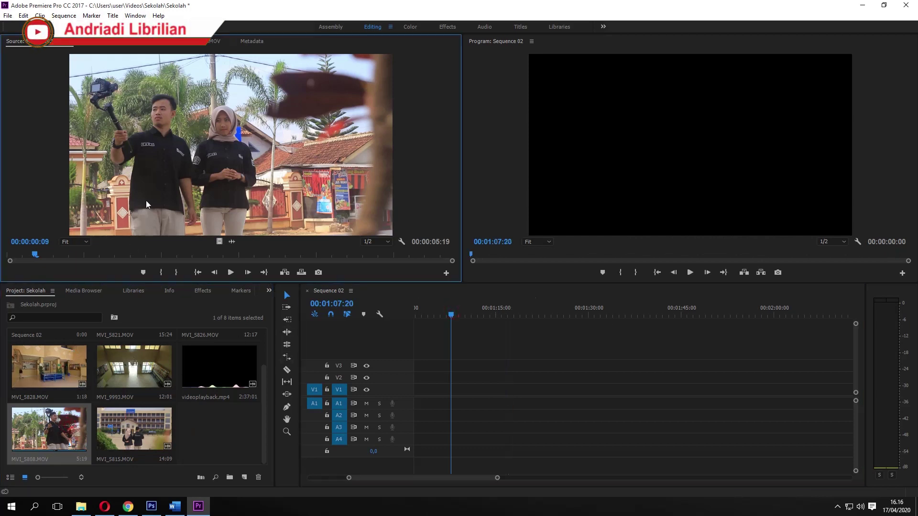
left_click_drag(89, 255, 16, 257)
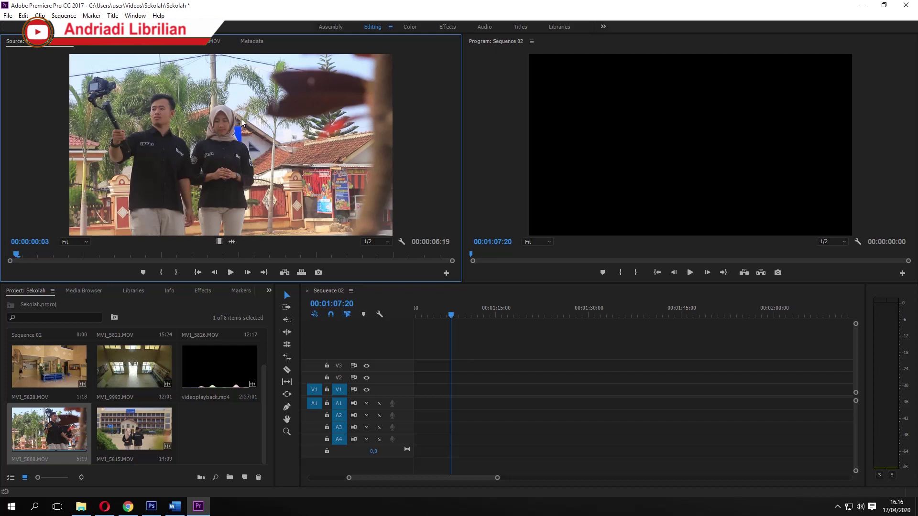
left_click_drag(381, 227, 464, 393)
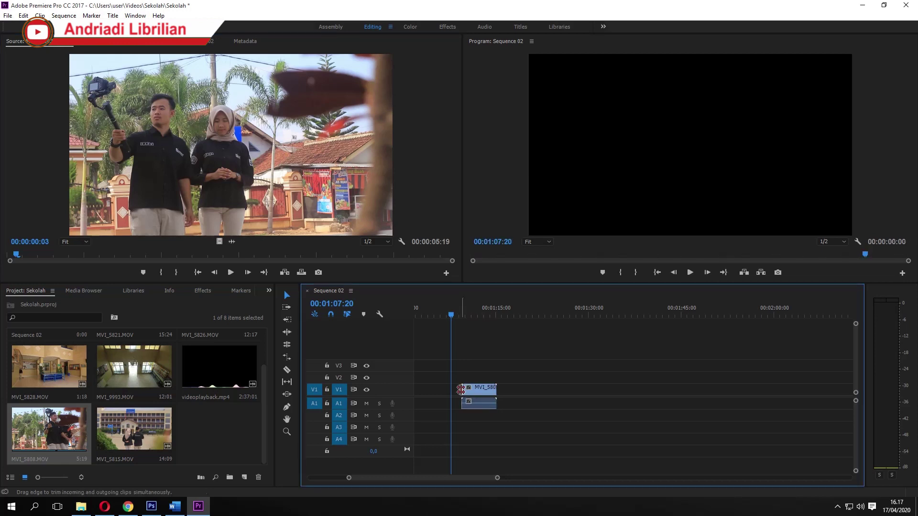
left_click_drag(463, 393, 234, 135)
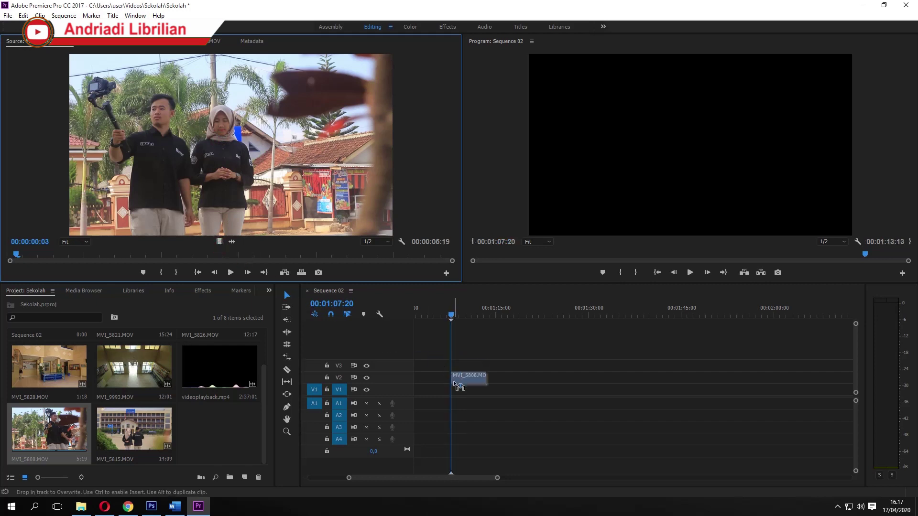
left_click_drag(330, 315, 466, 388)
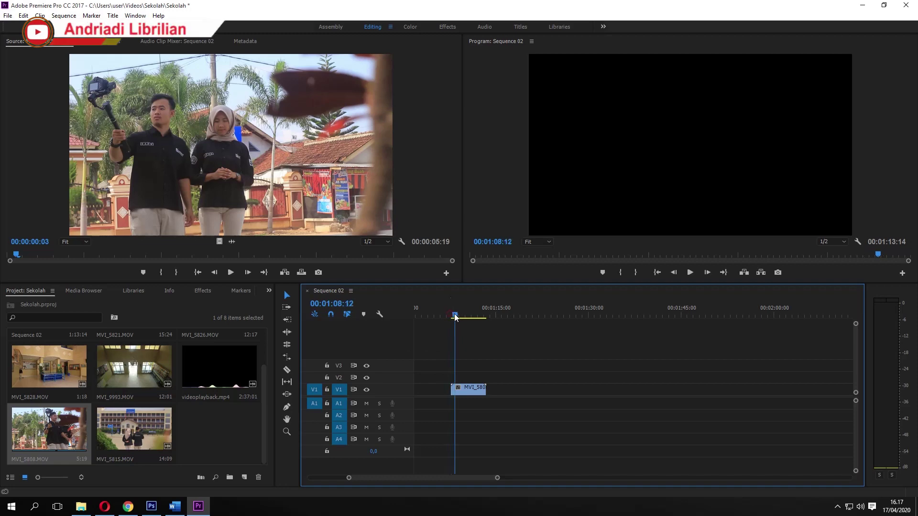
left_click_drag(451, 319, 471, 316)
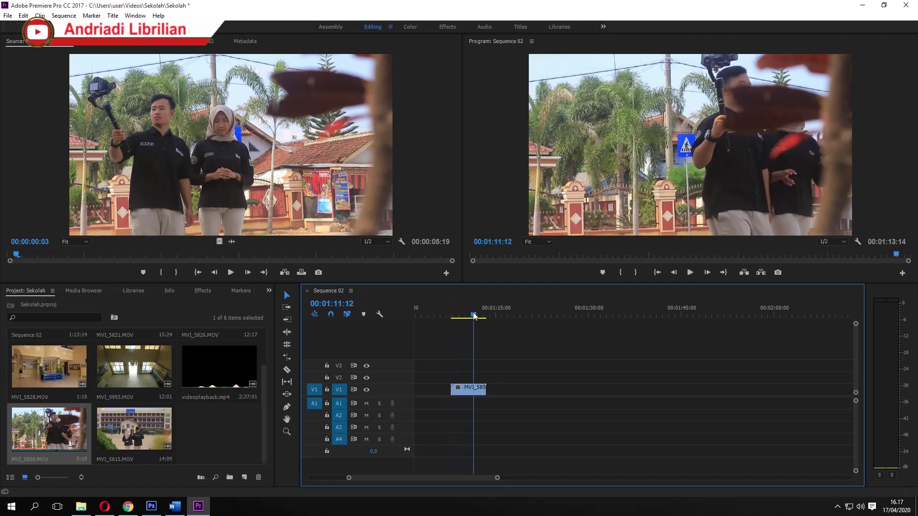
key("Delete")
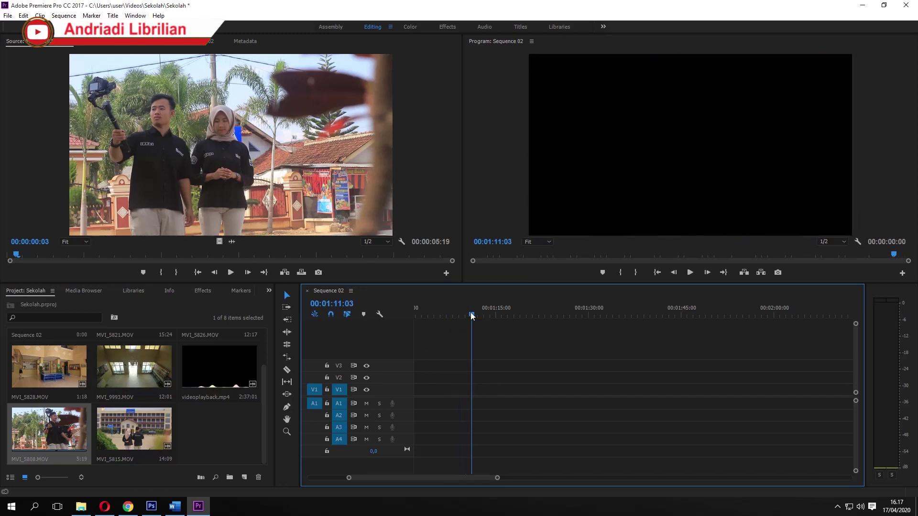
left_click(225, 192)
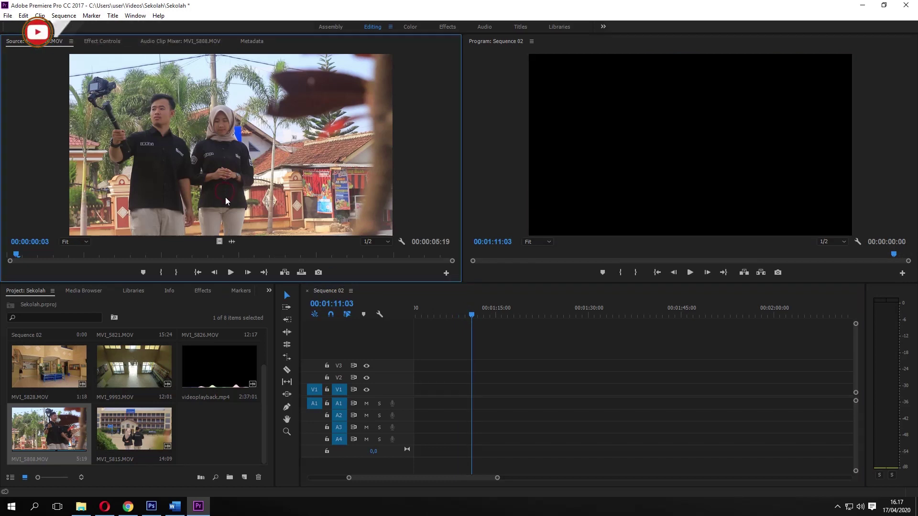
left_click(231, 242)
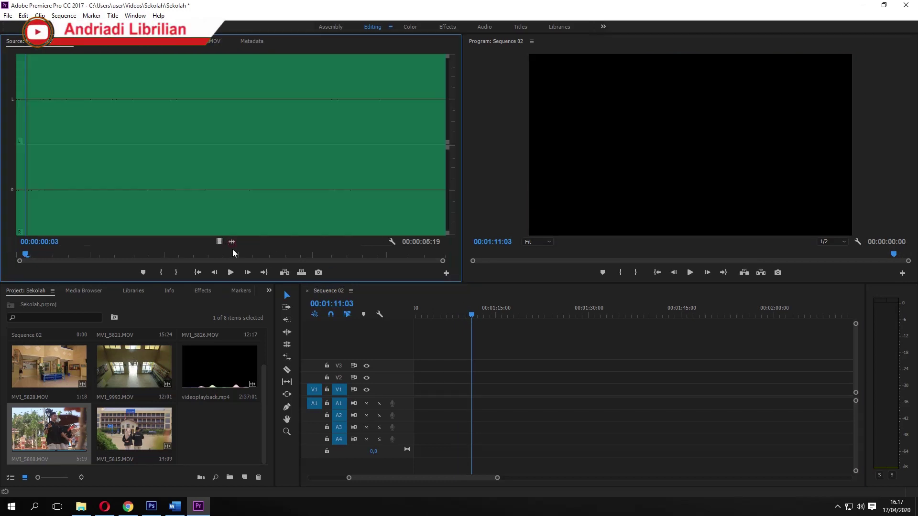
left_click_drag(231, 243, 423, 343)
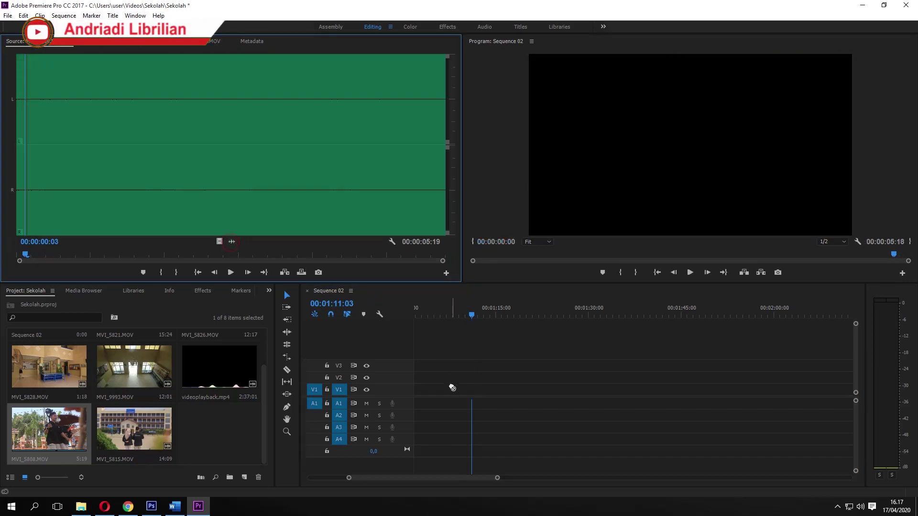
left_click_drag(452, 388, 452, 403)
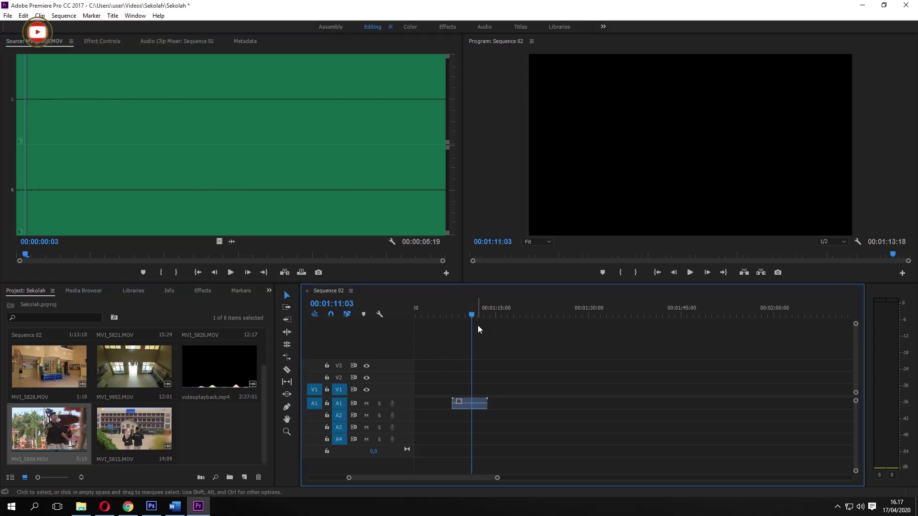
left_click_drag(471, 315, 467, 322)
left_click(475, 403)
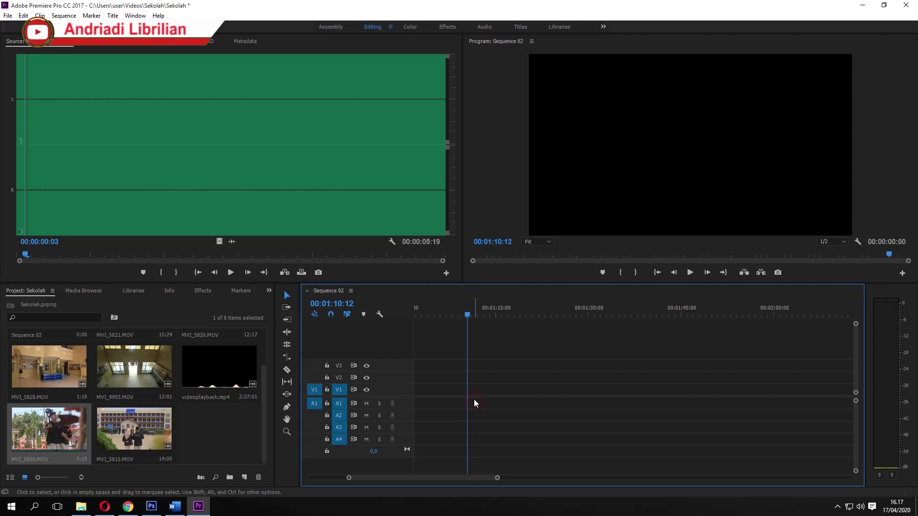
left_click(136, 274)
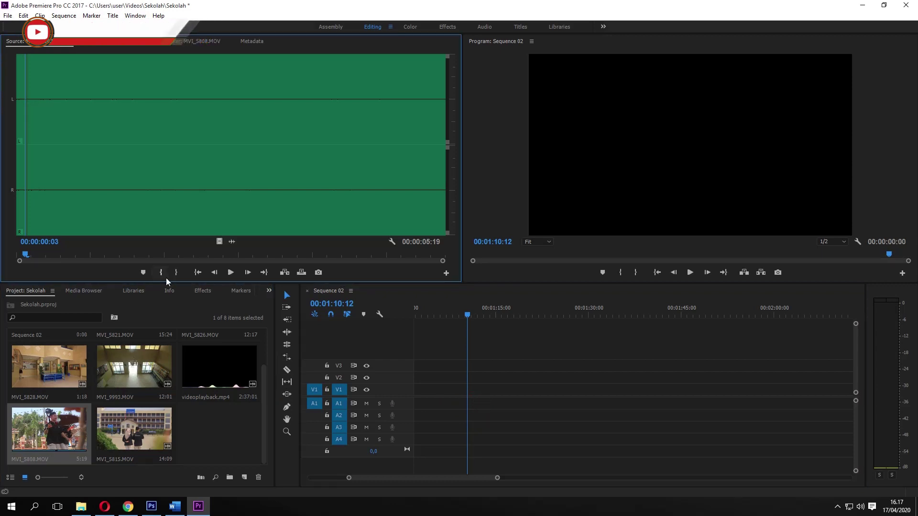
left_click(219, 242)
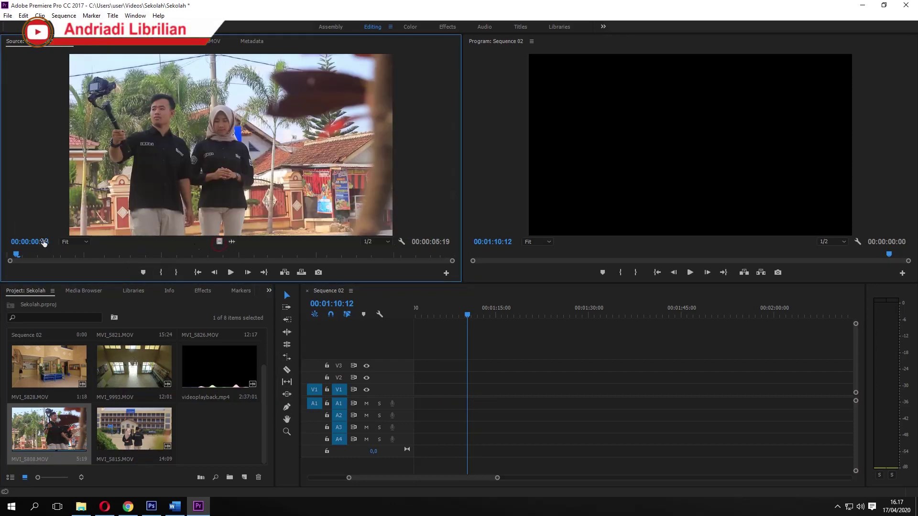
Step: Set MVI_5808's In point at 00:00:02:12 and Out point at 00:00:04:13
mouse_move(19, 259)
left_mouse_down()
mouse_move(8, 259)
mouse_move(203, 260)
left_mouse_up()
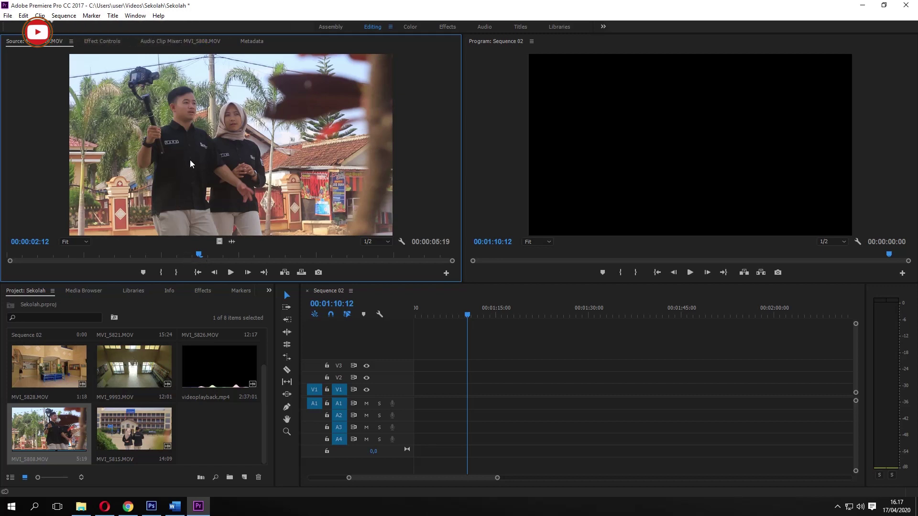
left_click(164, 273)
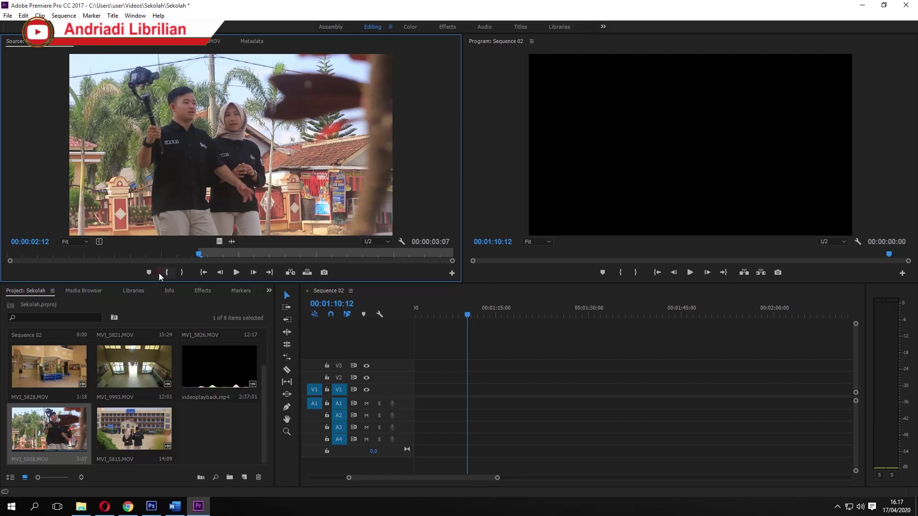
left_click(212, 256)
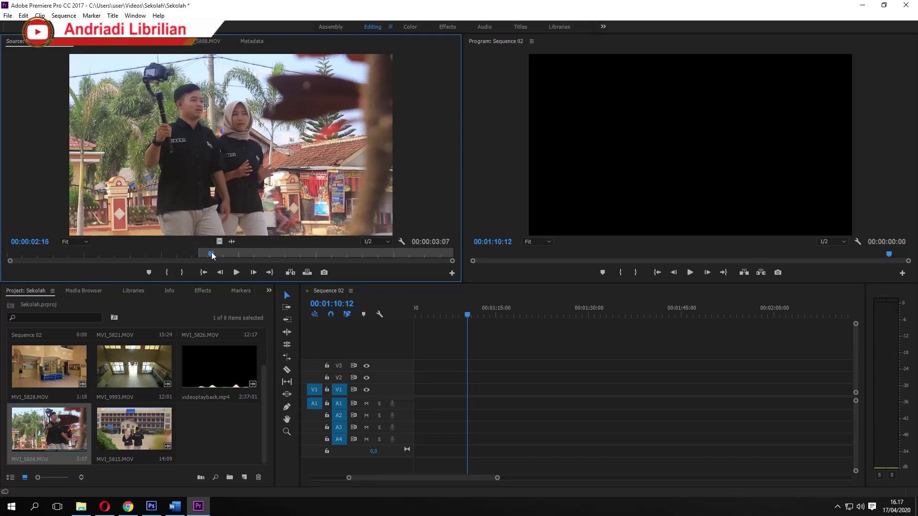
left_click_drag(212, 256, 357, 251)
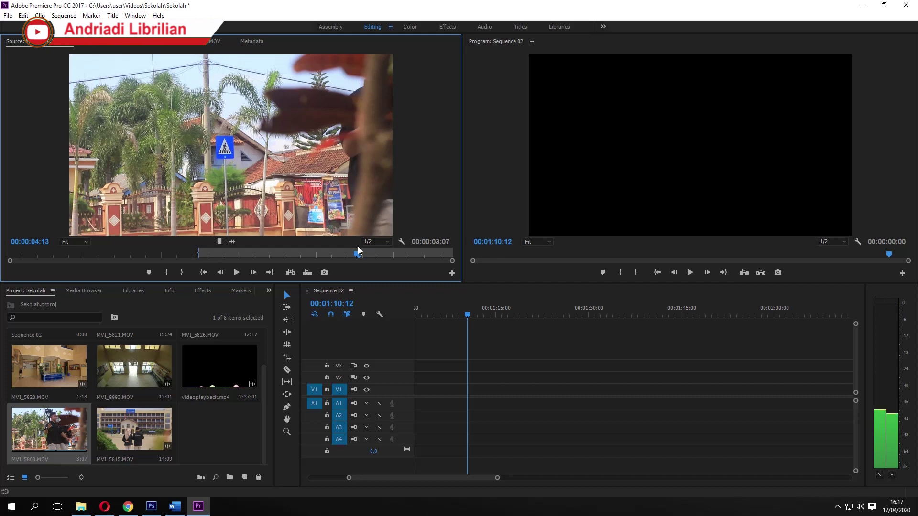
left_click(182, 273)
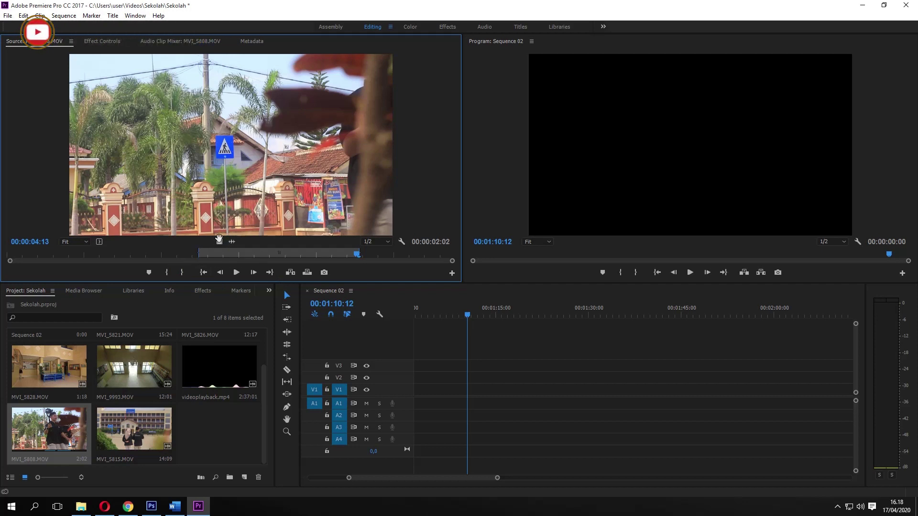
Step: Drop the marked MVI_5808 video-only portion at the very start of V1
mouse_move(219, 241)
left_mouse_down()
mouse_move(345, 344)
mouse_move(431, 395)
left_mouse_up()
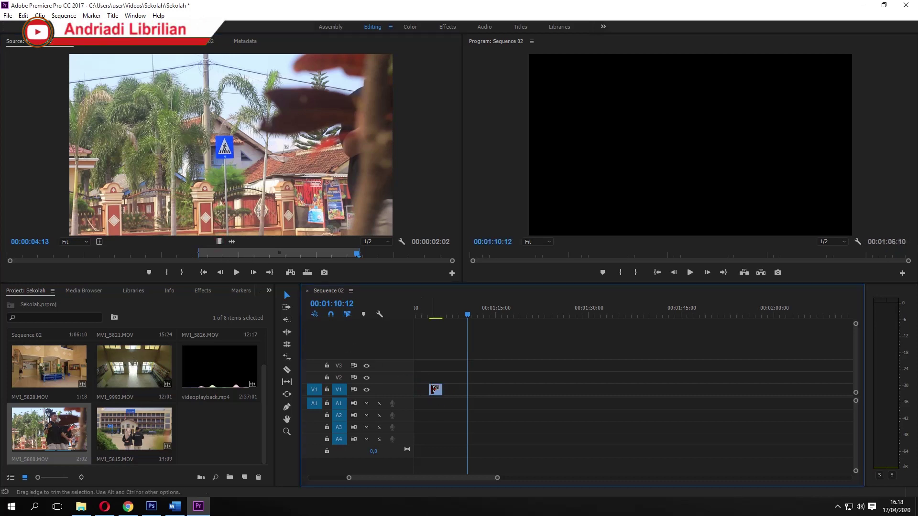
left_click(435, 316)
left_click_drag(435, 315, 433, 315)
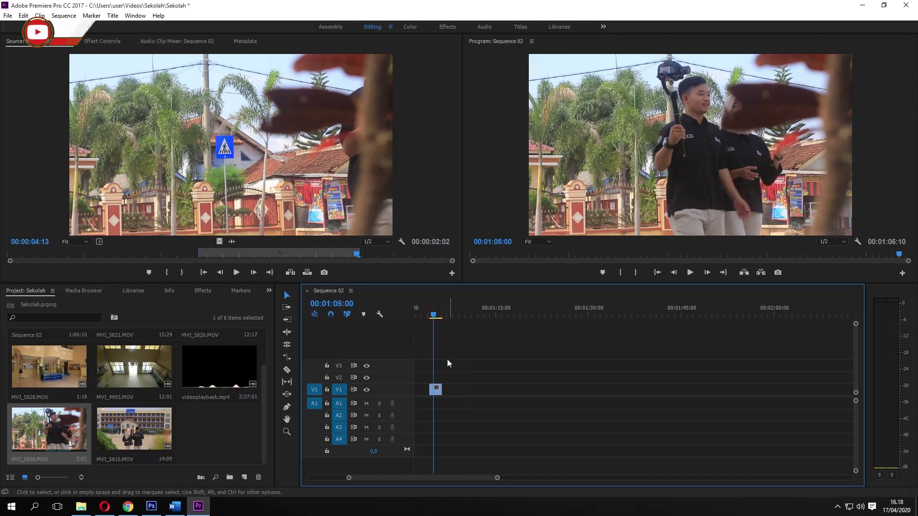
Step: Zoom into the timeline and scrub the playhead through the MVI_5808 clip
scroll(444, 405, "up", 2, "alt")
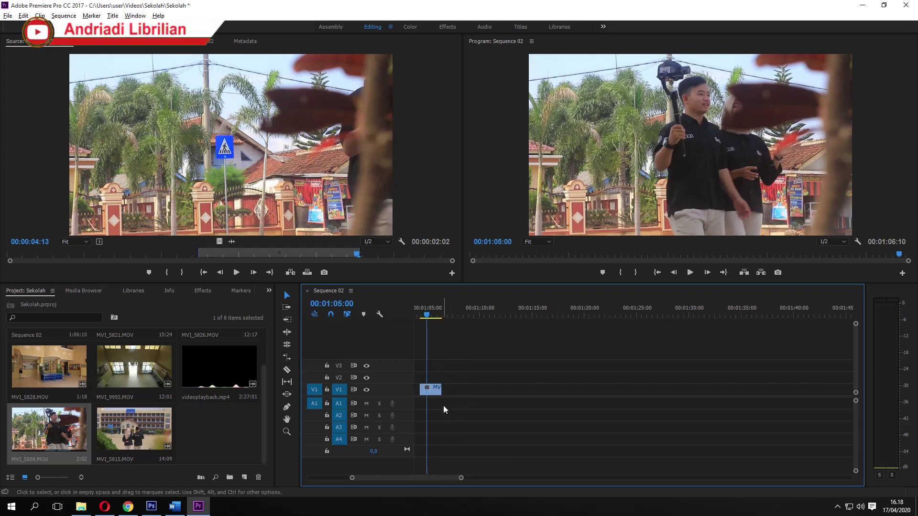
scroll(443, 405, "up", 1, "alt")
scroll(440, 407, "up", 1, "alt")
scroll(440, 408, "up", 1, "alt")
scroll(439, 407, "up", 1, "alt")
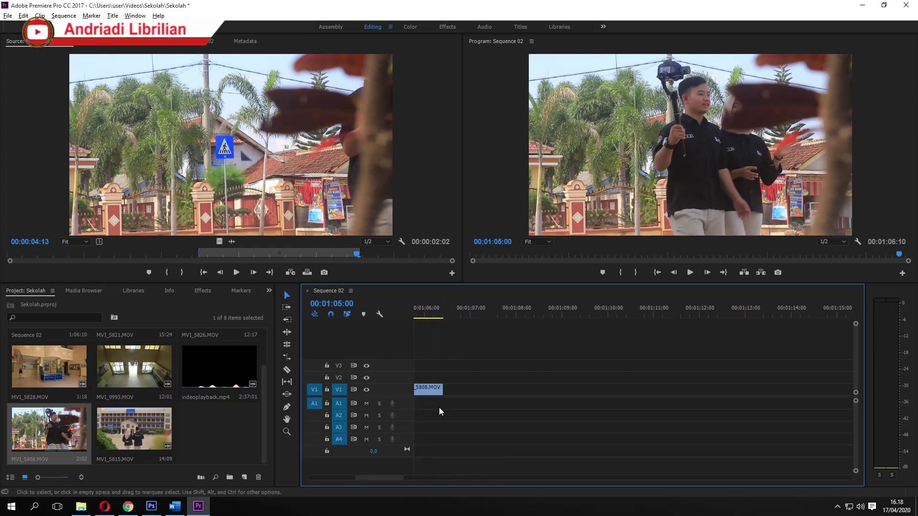
scroll(439, 408, "up", 1, "alt")
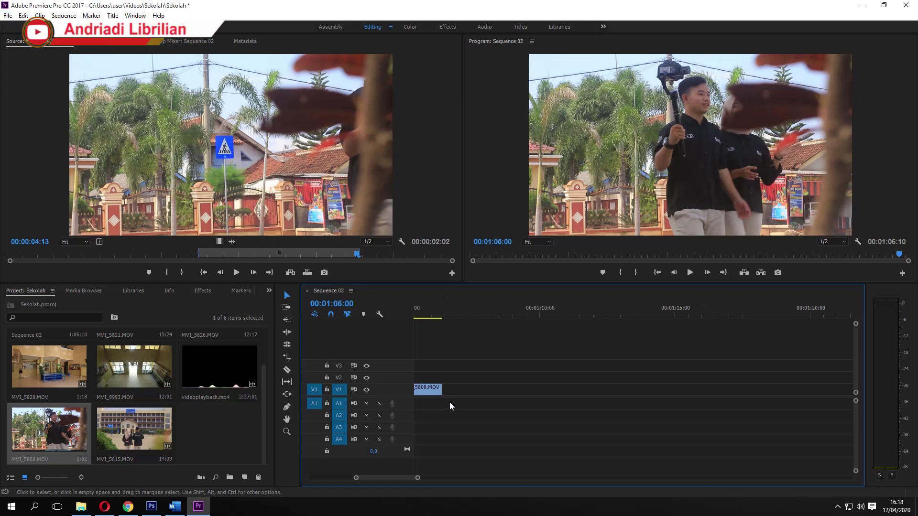
scroll(450, 402, "down", 1, "alt")
left_click_drag(405, 478, 401, 478)
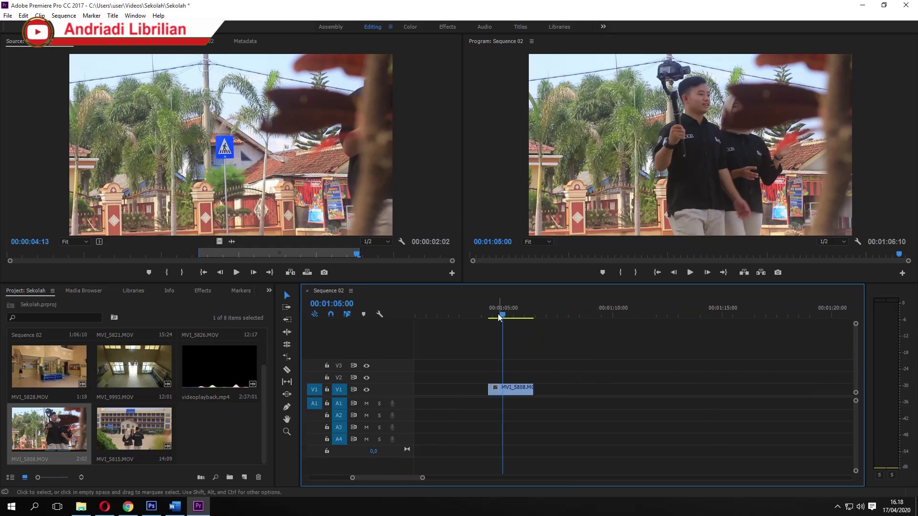
mouse_move(415, 308)
left_mouse_down()
mouse_move(448, 314)
mouse_move(441, 314)
left_mouse_up()
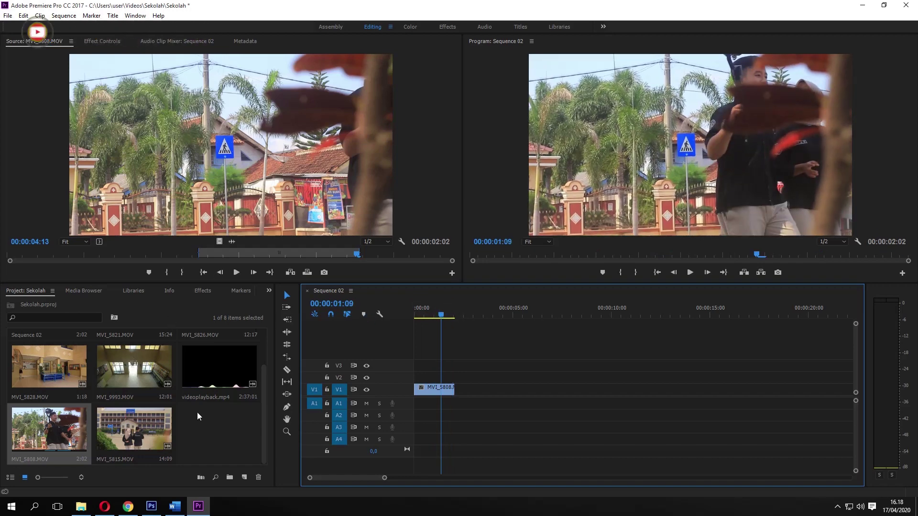
Step: Load MVI_5815 in the Source Monitor and set its source time to 04:12
double_click(140, 423)
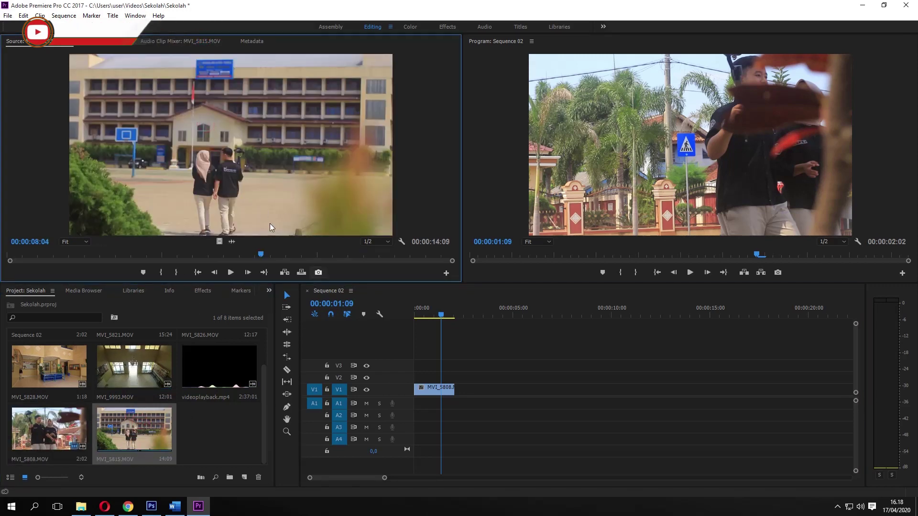
left_click(462, 314)
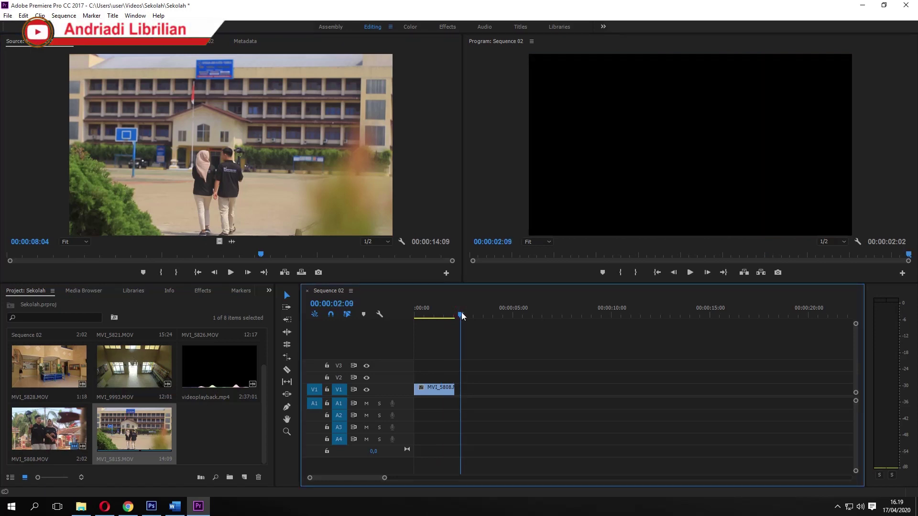
left_click_drag(462, 314, 443, 315)
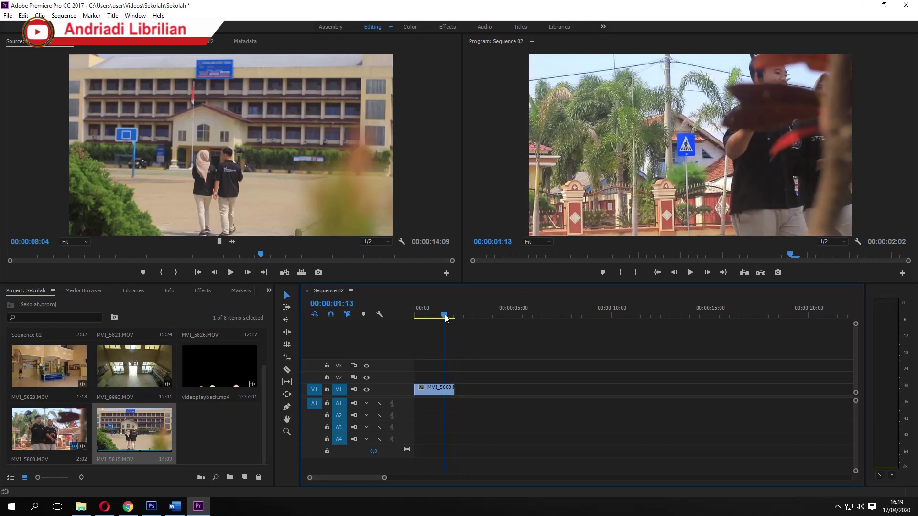
left_click(199, 163)
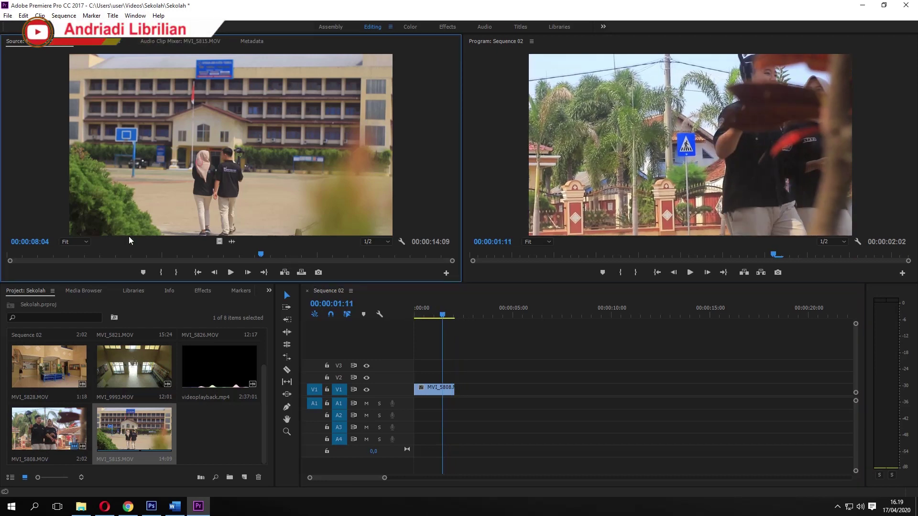
left_click(145, 252)
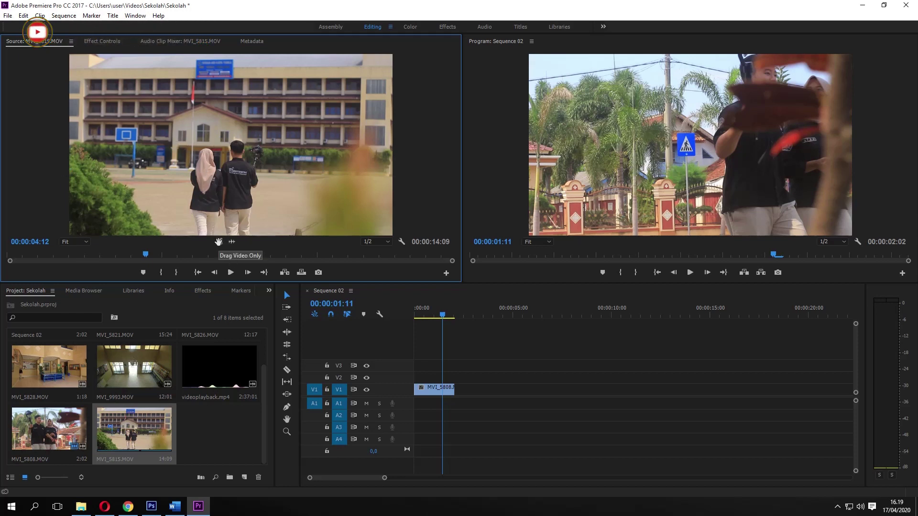
Step: Drag only MVI_5815's video onto V1 after MVI_5808 and scrub into it
left_click_drag(220, 243, 231, 258)
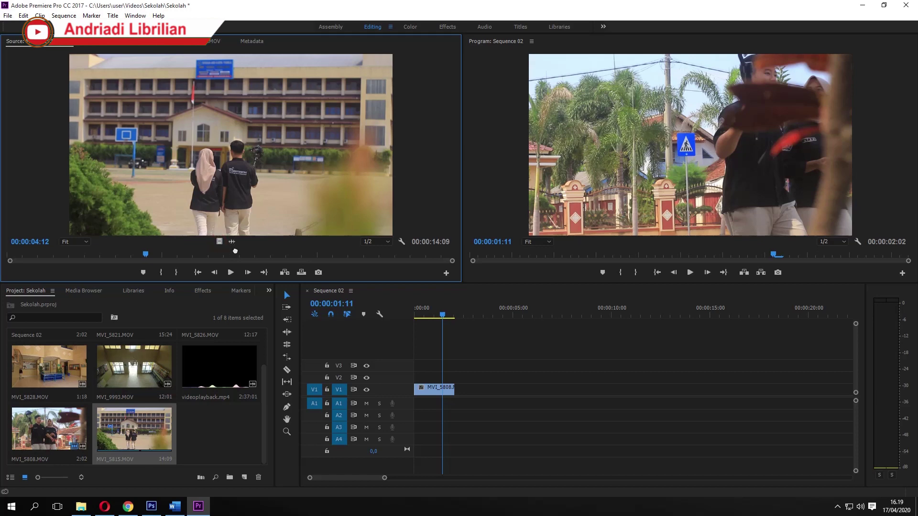
mouse_move(333, 302)
left_mouse_down()
mouse_move(462, 393)
mouse_move(503, 390)
left_mouse_up()
left_click_drag(476, 305, 486, 306)
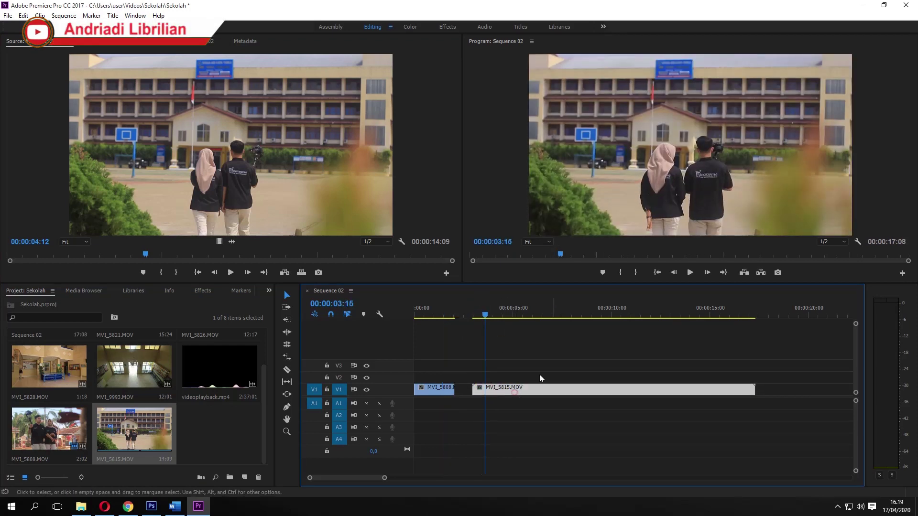
left_click(676, 181)
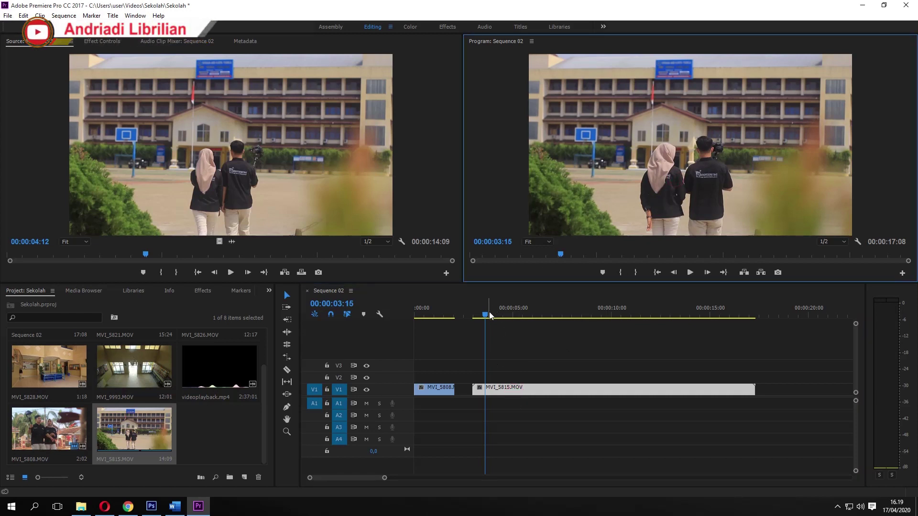
Step: Split MVI_5815 with the Razor tool at 00:00:05:24
left_click_drag(488, 317, 532, 318)
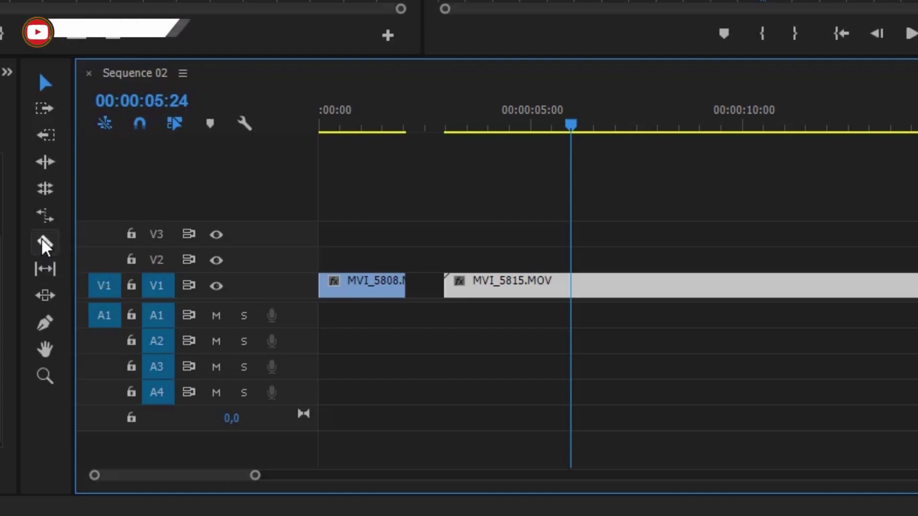
left_click(43, 242)
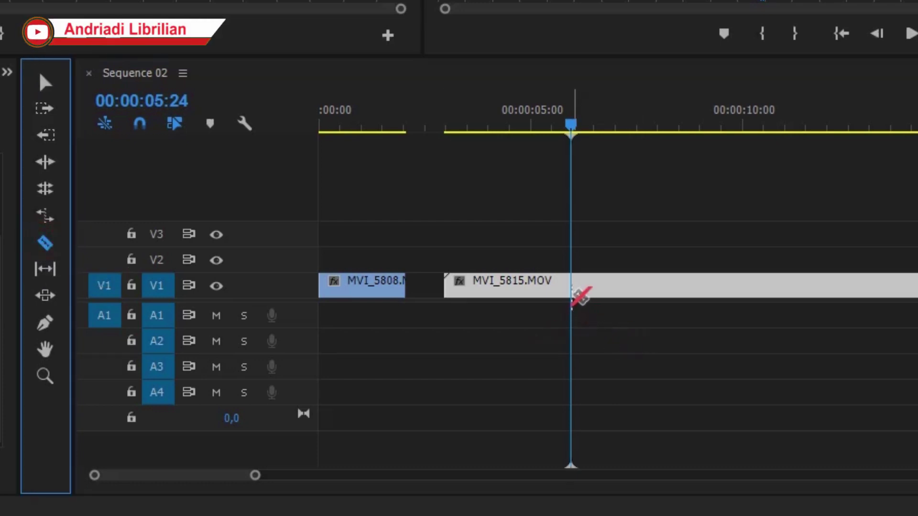
left_click(572, 287)
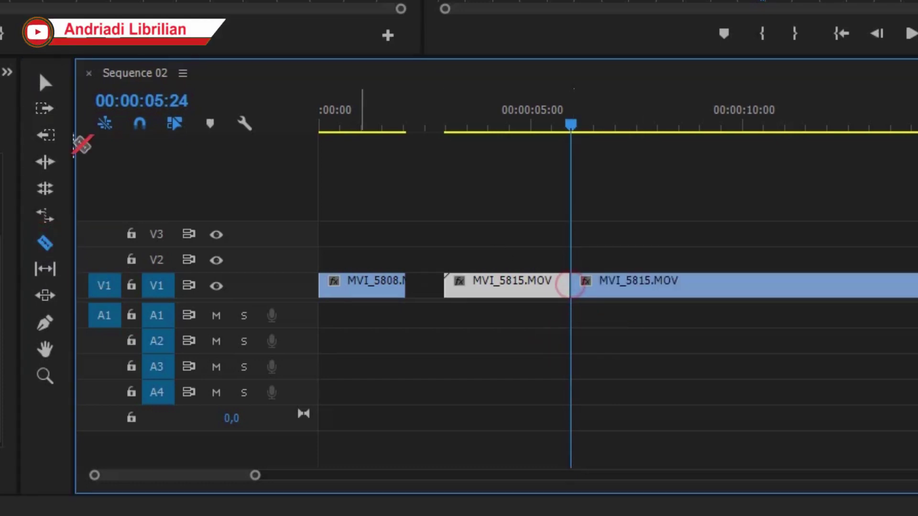
Step: Back in the Selection tool, select the first MVI_5815 piece and delete it
left_click(51, 82)
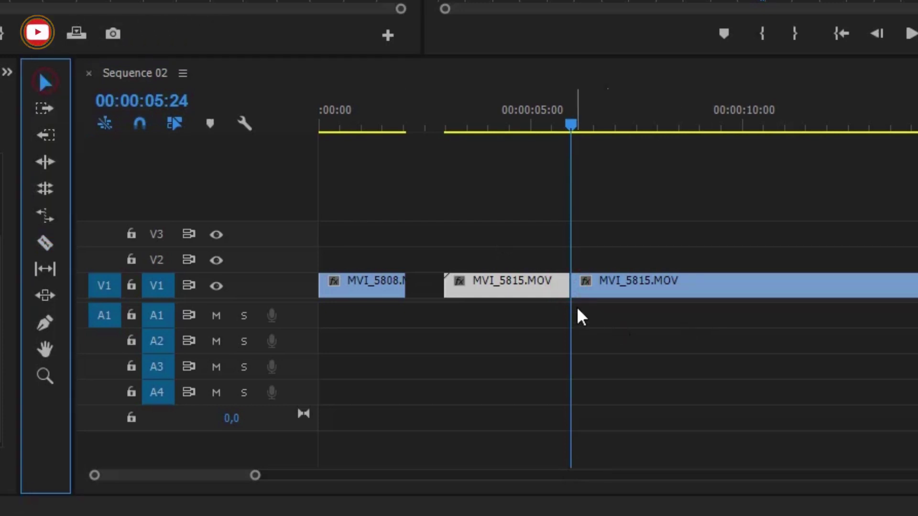
mouse_move(556, 291)
left_mouse_down()
mouse_move(550, 299)
mouse_move(499, 288)
left_mouse_up()
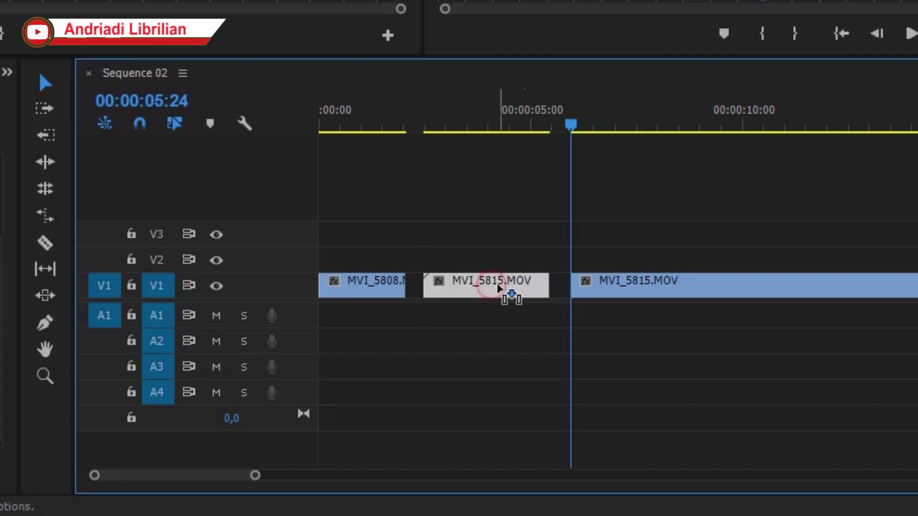
right_click(498, 289)
left_click(445, 284)
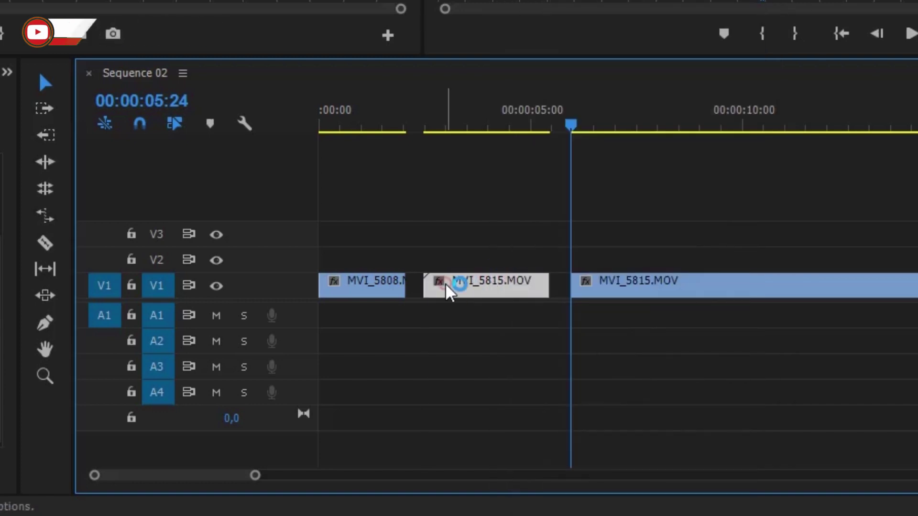
key("Delete")
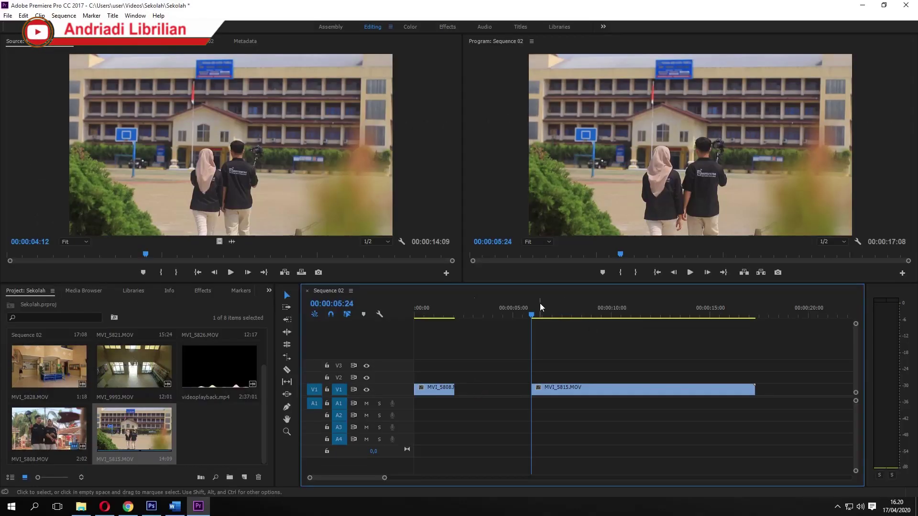
Step: Trim MVI_5815's right edge so the clip ends at 00:00:12:03
left_click_drag(532, 315, 654, 326)
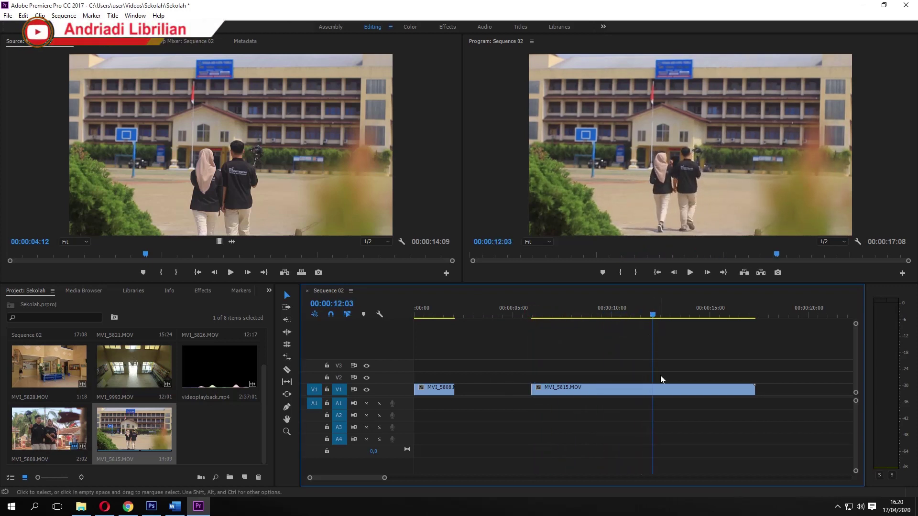
scroll(592, 406, "down", 1)
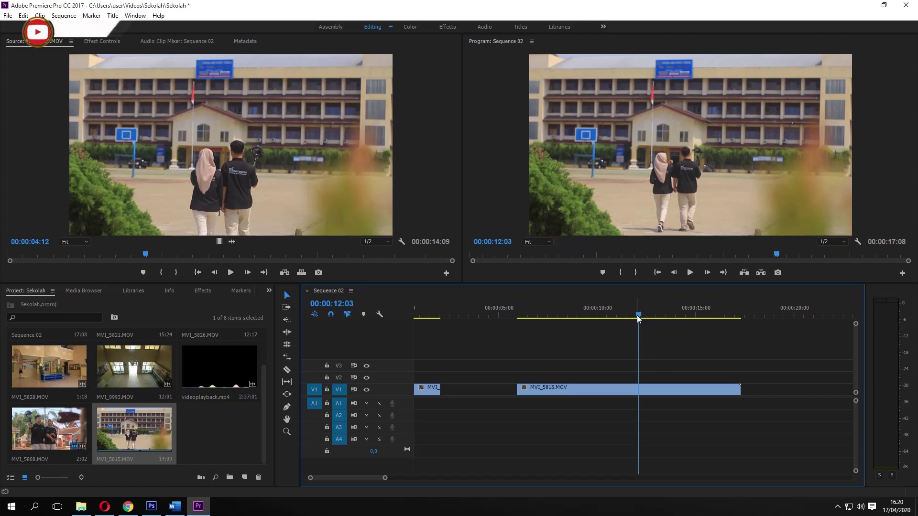
left_click(681, 391)
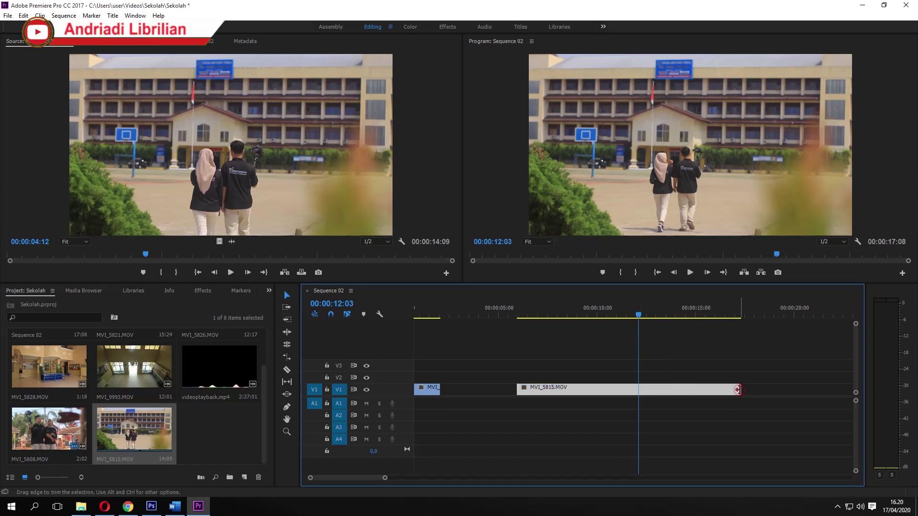
left_click_drag(737, 390, 667, 388)
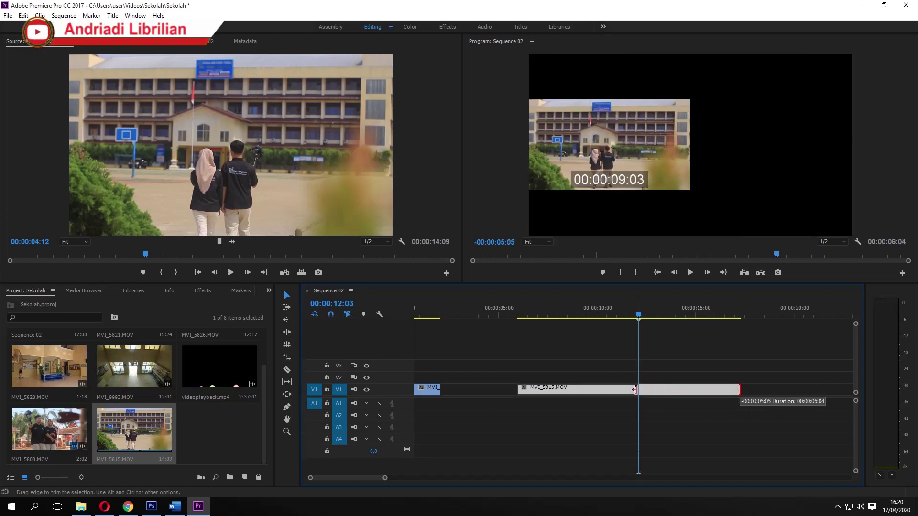
left_click_drag(634, 389, 638, 389)
Step: Slide the trimmed MVI_5815 left on V1 toward MVI_5808
left_click_drag(641, 314, 624, 322)
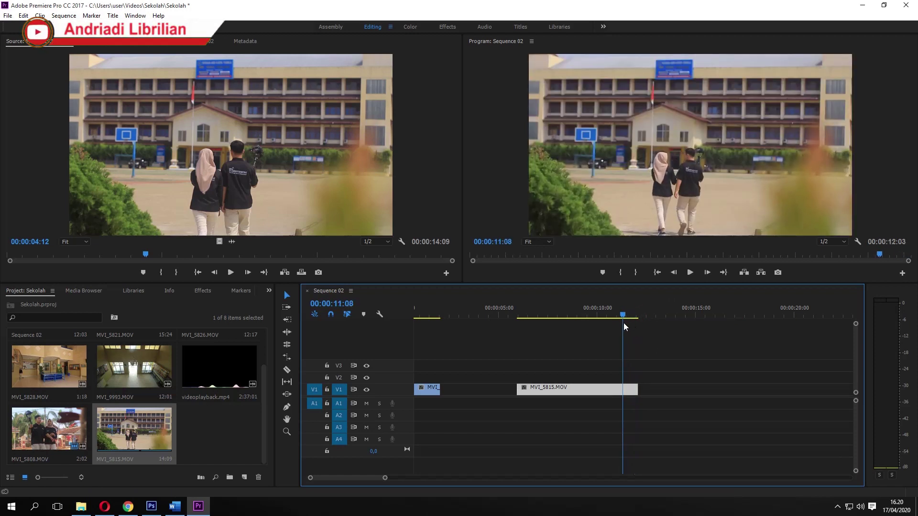
scroll(573, 338, "up", 1)
left_click_drag(583, 392, 542, 390)
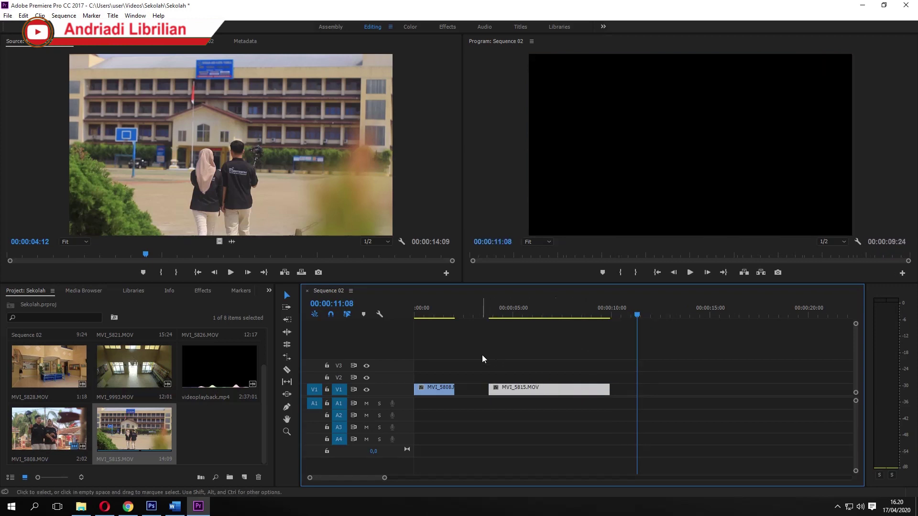
Step: Reposition MVI_5815 on V1 near MVI_5808 and preview the join
left_click_drag(486, 308, 475, 309)
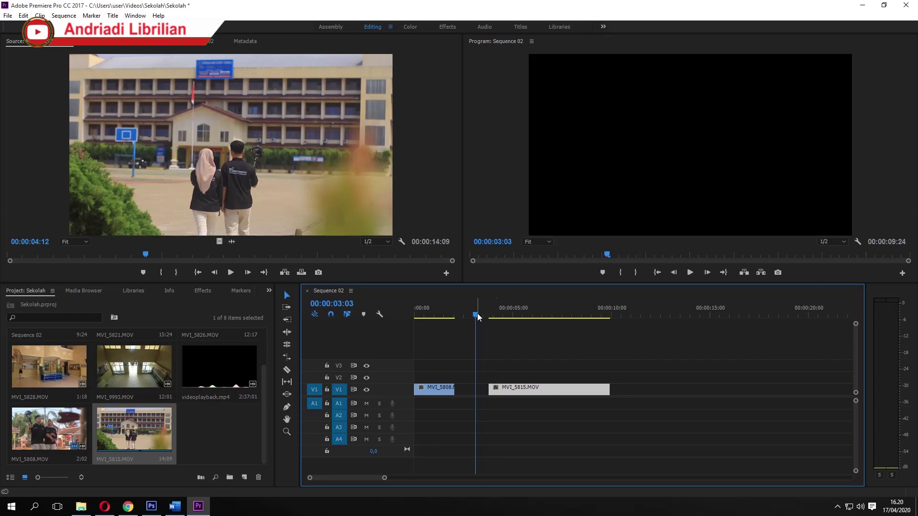
left_click_drag(460, 316, 468, 316)
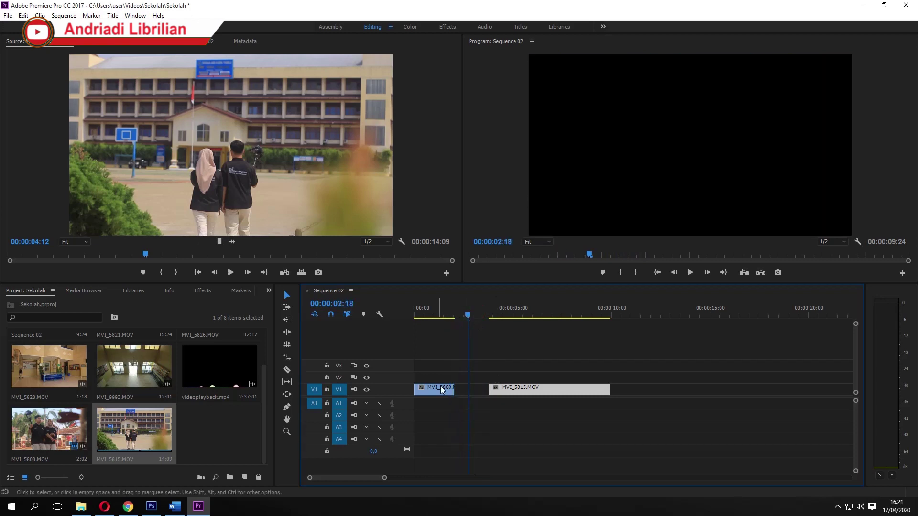
left_click(433, 391)
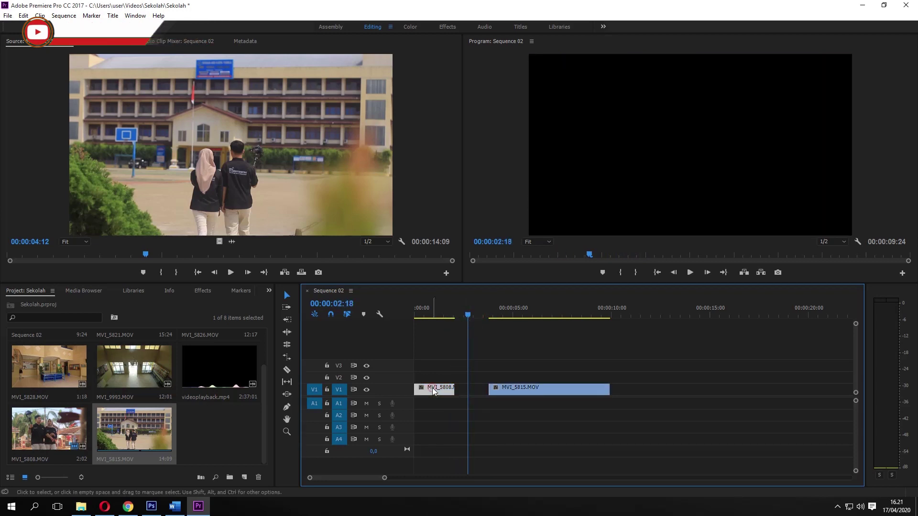
left_click(503, 390)
left_click_drag(468, 314, 544, 315)
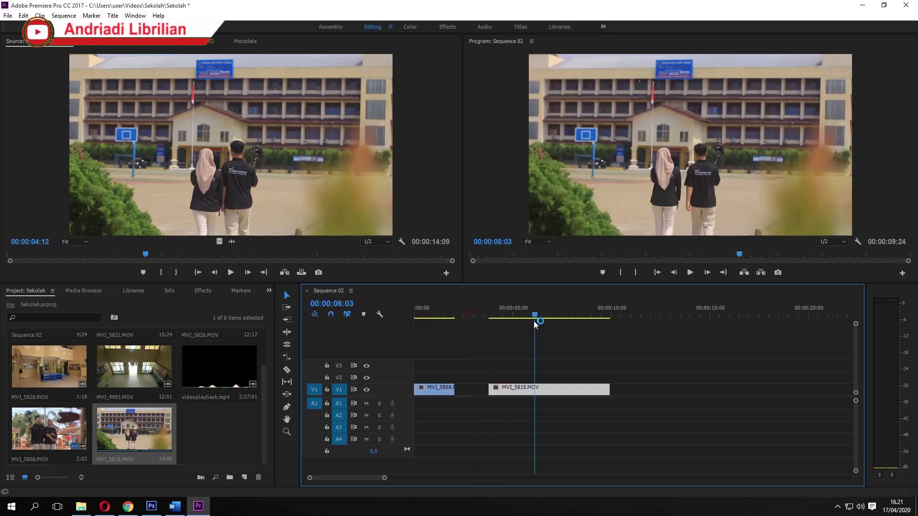
left_click_drag(515, 391, 481, 392)
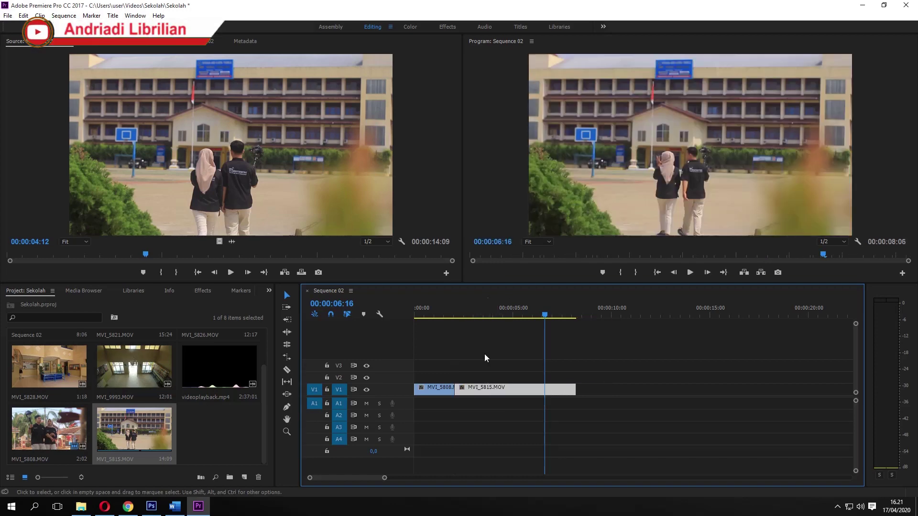
left_click(452, 316)
left_click_drag(451, 316, 467, 318)
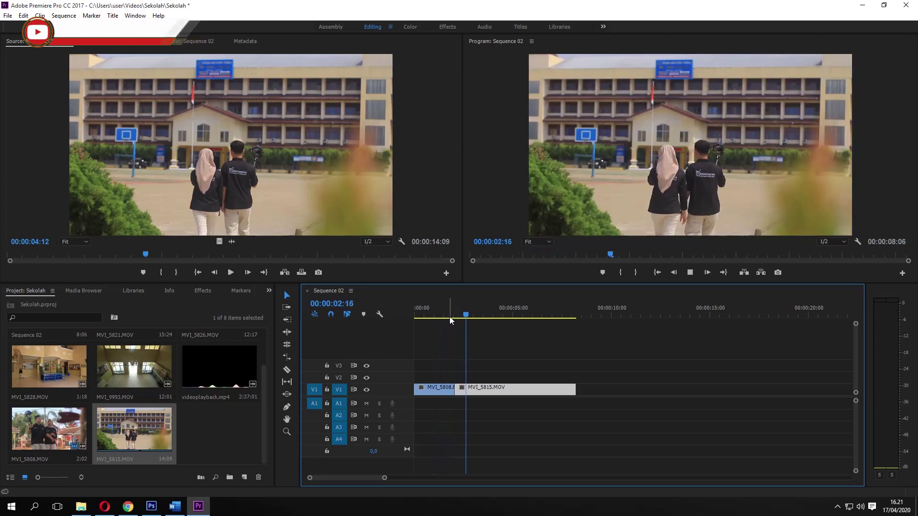
left_click_drag(494, 397, 521, 389)
left_click(448, 315)
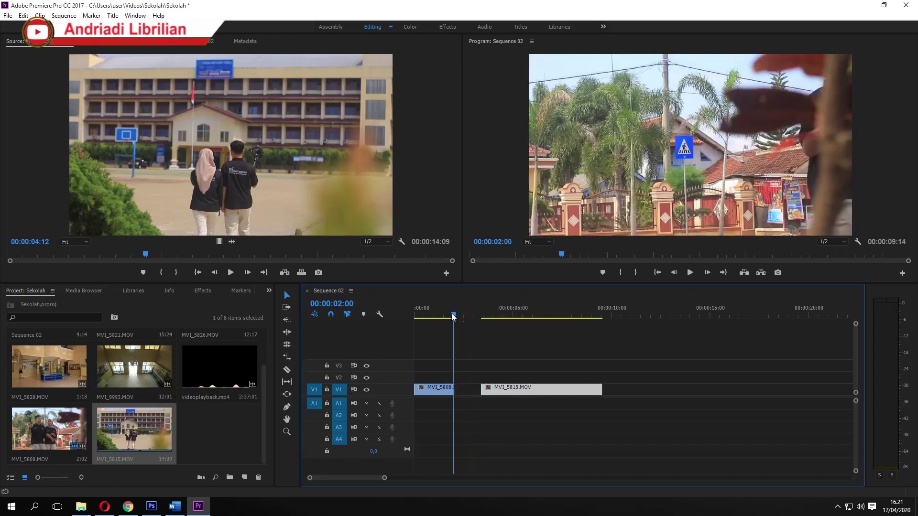
Step: Ripple Delete the empty gap between the clips and preview up to 5 seconds
left_click(465, 388)
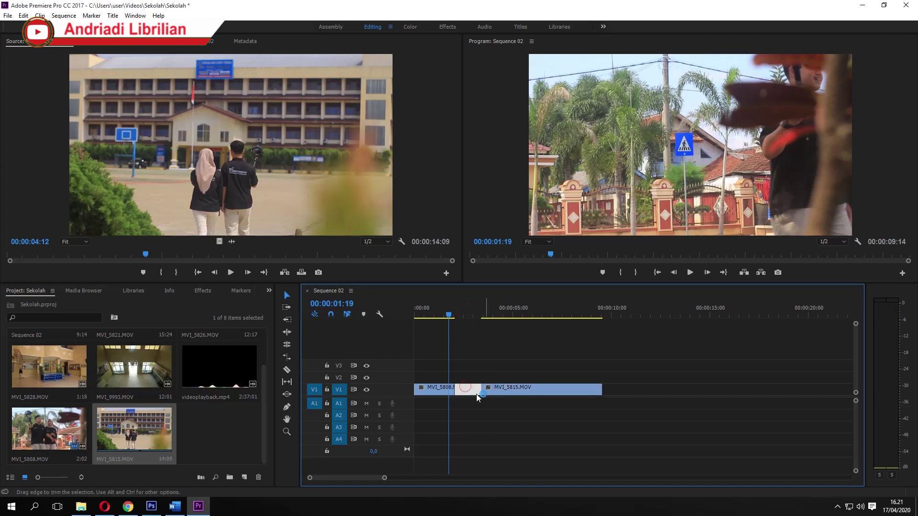
left_click(603, 389)
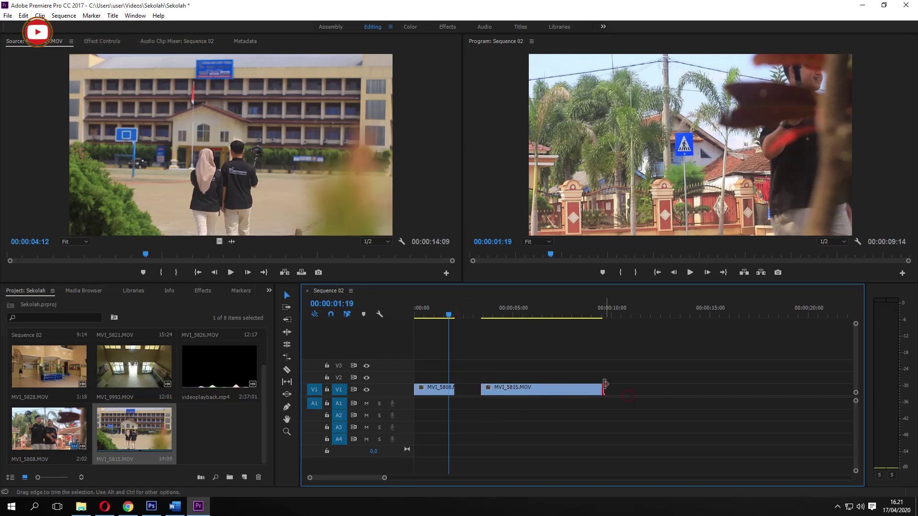
left_click(466, 389)
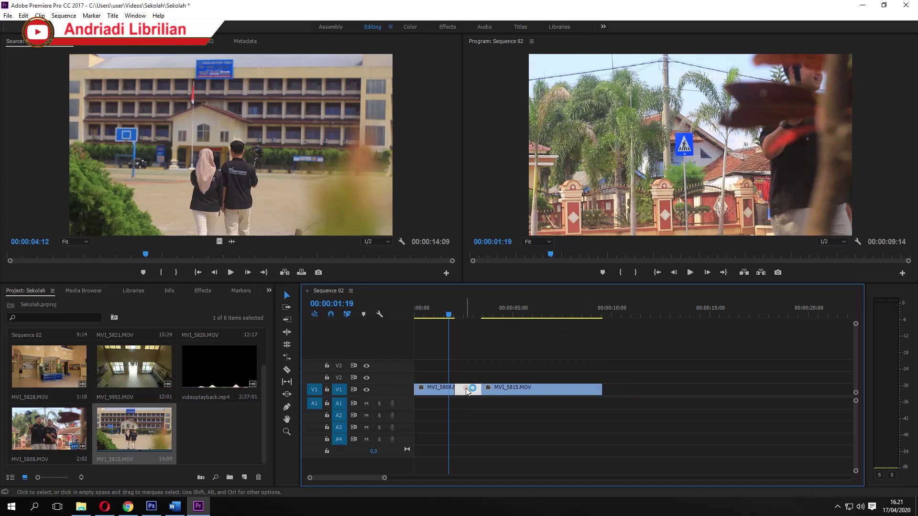
right_click(466, 390)
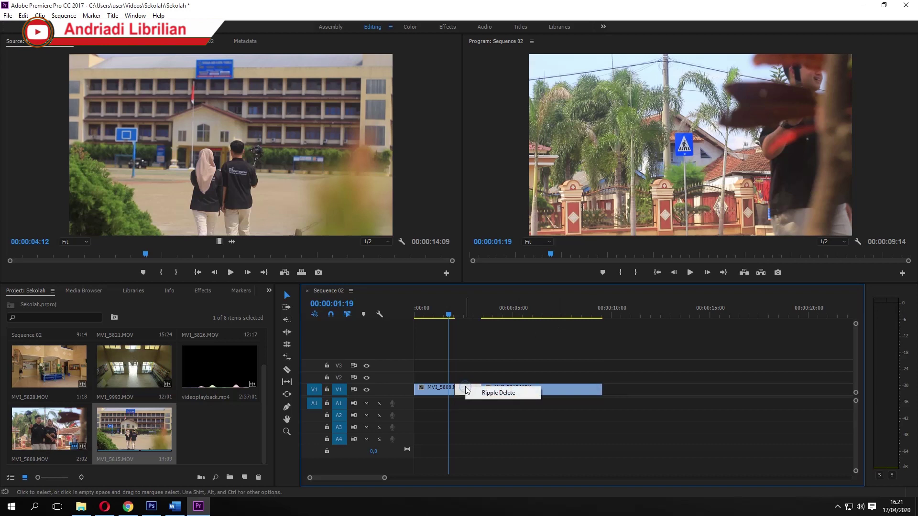
left_click(493, 396)
left_click(454, 316)
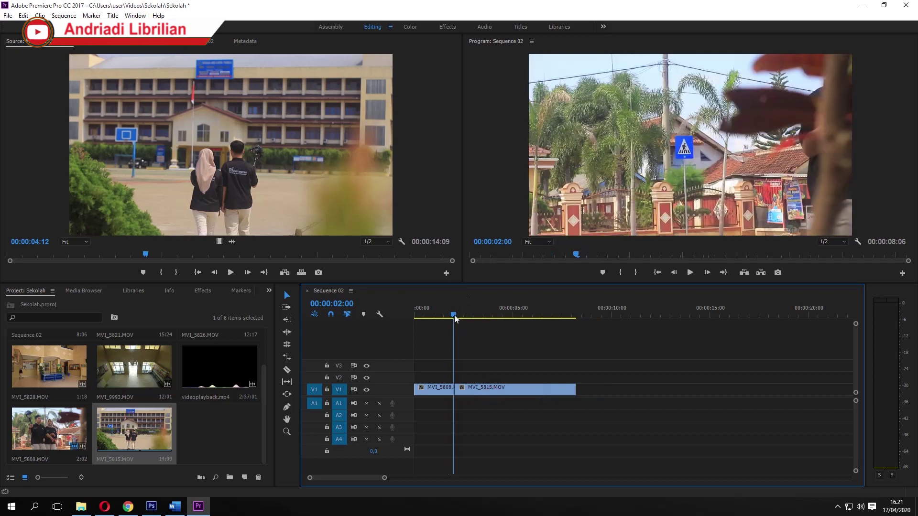
mouse_move(455, 318)
left_mouse_down()
mouse_move(523, 334)
mouse_move(417, 330)
mouse_move(450, 332)
left_mouse_up()
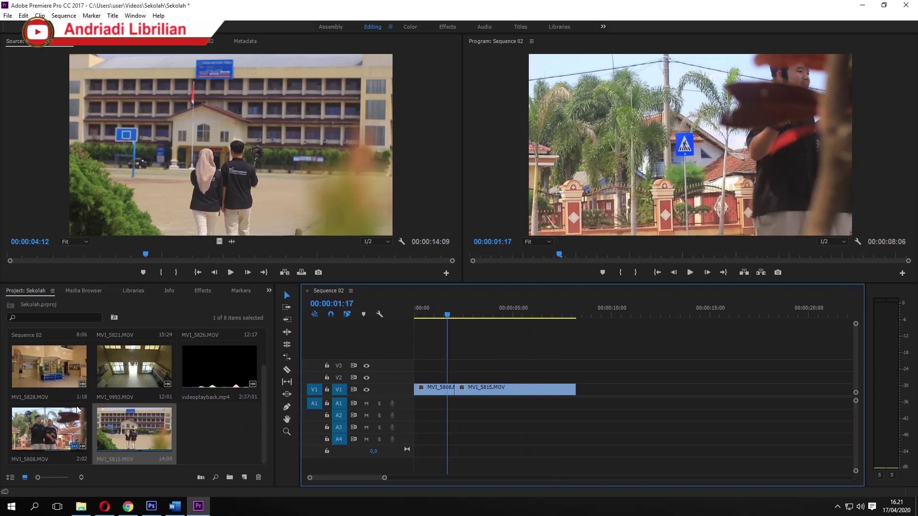
Step: Load MVI_5821.MOV as the source and mark In at 04:14, Out at 08:14
scroll(122, 394, "up", 1)
double_click(136, 363)
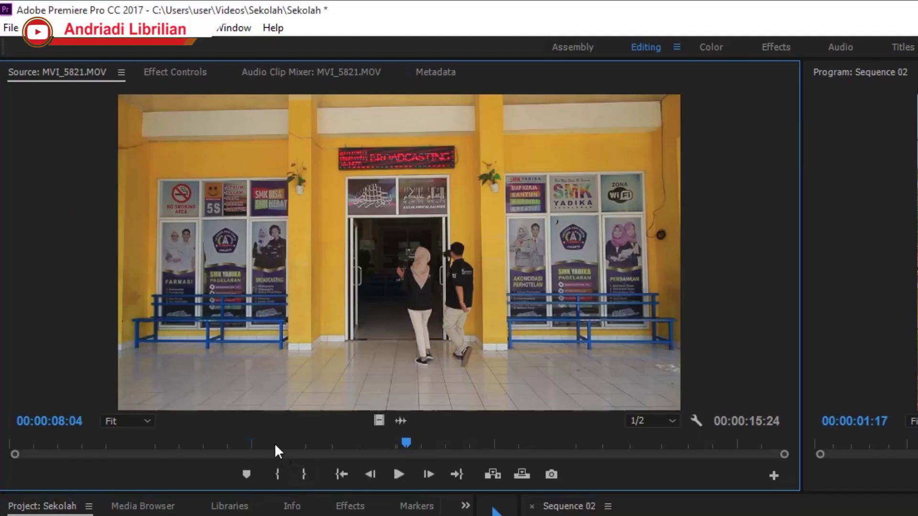
left_click_drag(271, 438, 233, 443)
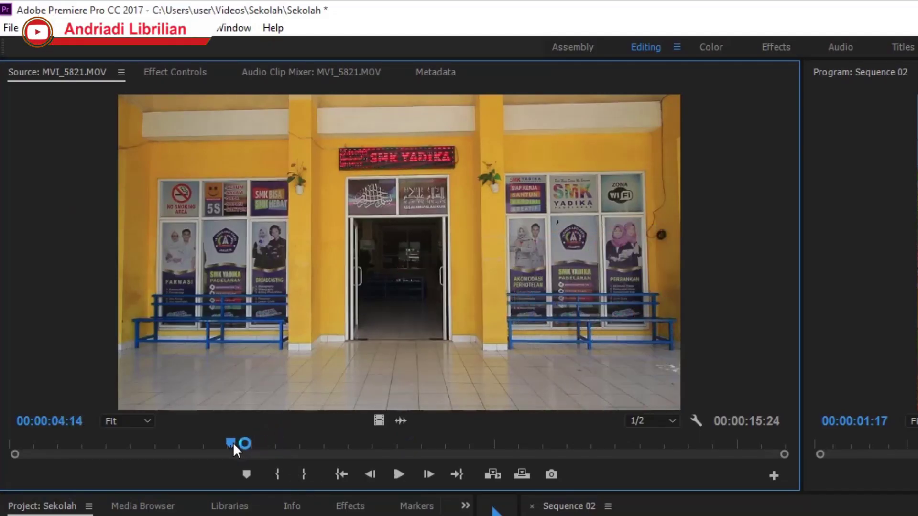
left_click(277, 473)
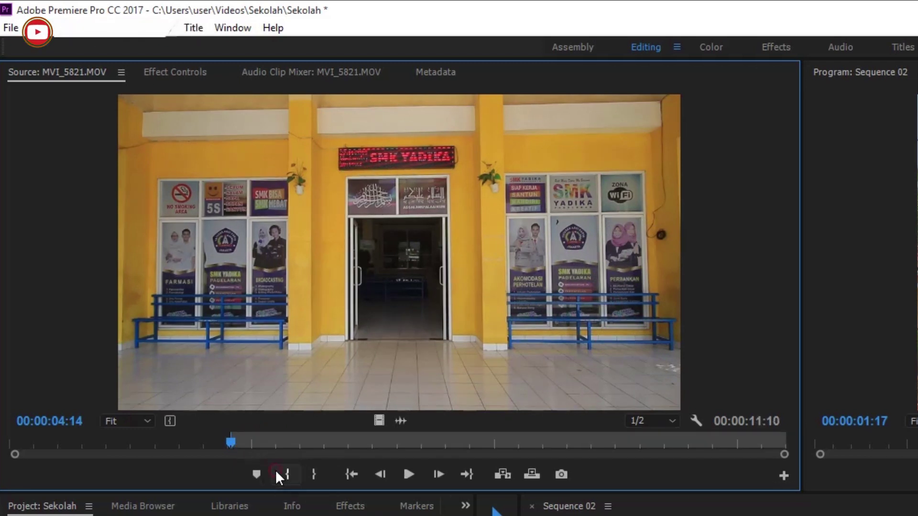
mouse_move(347, 438)
left_mouse_down()
mouse_move(441, 443)
mouse_move(428, 443)
left_mouse_up()
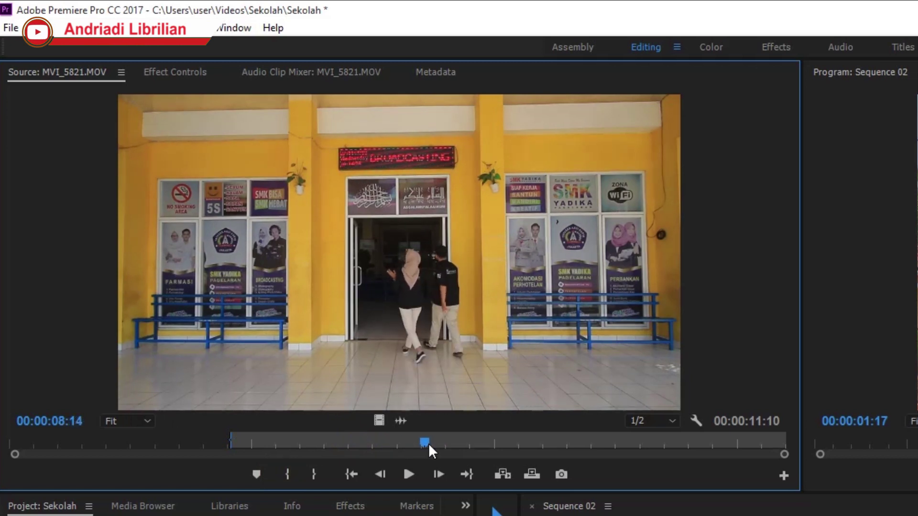
left_click(314, 476)
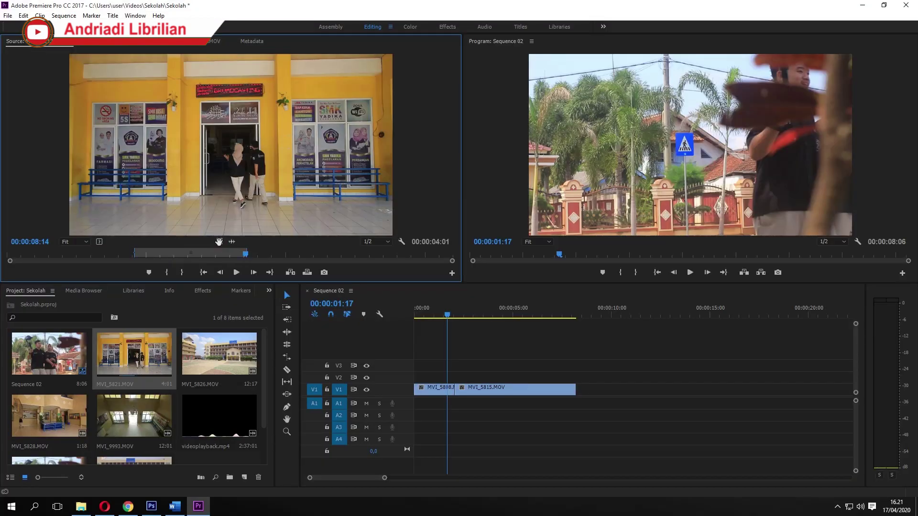
Step: Place the marked MVI_5821 range on V1 after MVI_5815, undoing a trial slide
left_click_drag(331, 317, 616, 401)
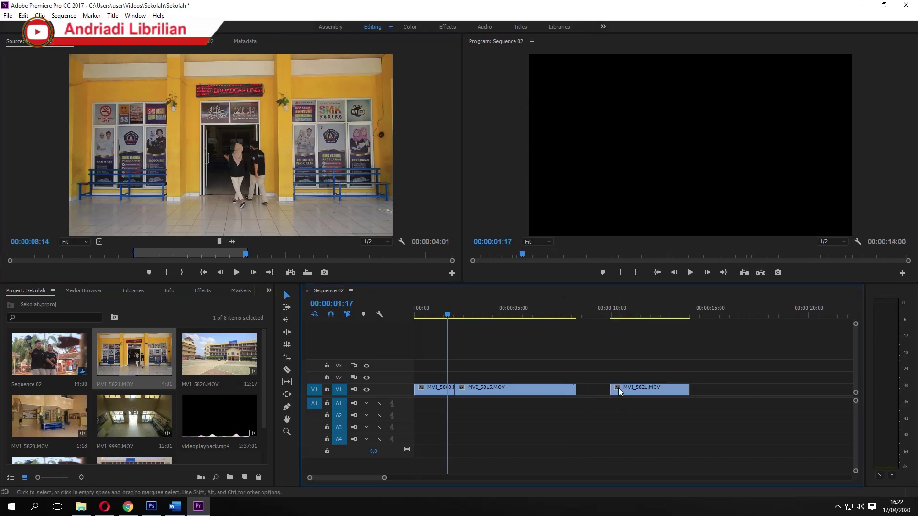
left_click_drag(614, 313, 630, 315)
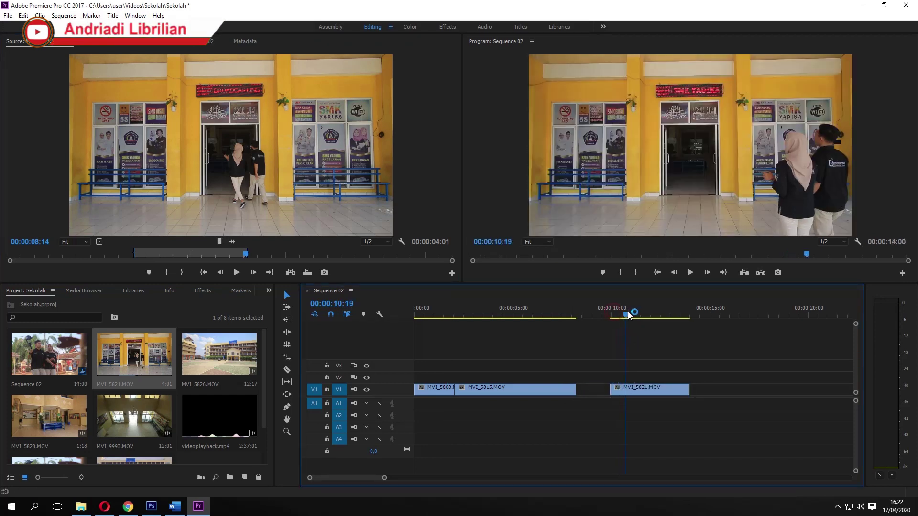
left_click(592, 389)
left_click(589, 375)
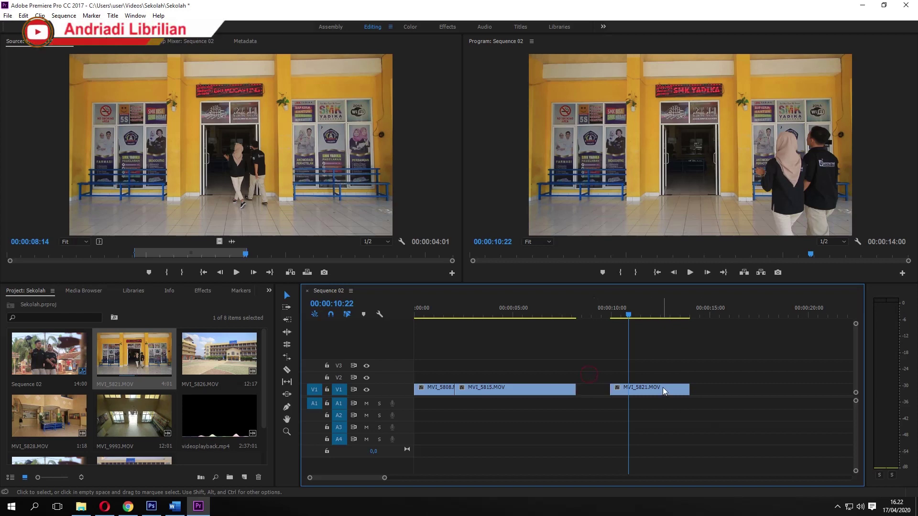
left_click_drag(663, 387, 630, 393)
key("ctrl+z")
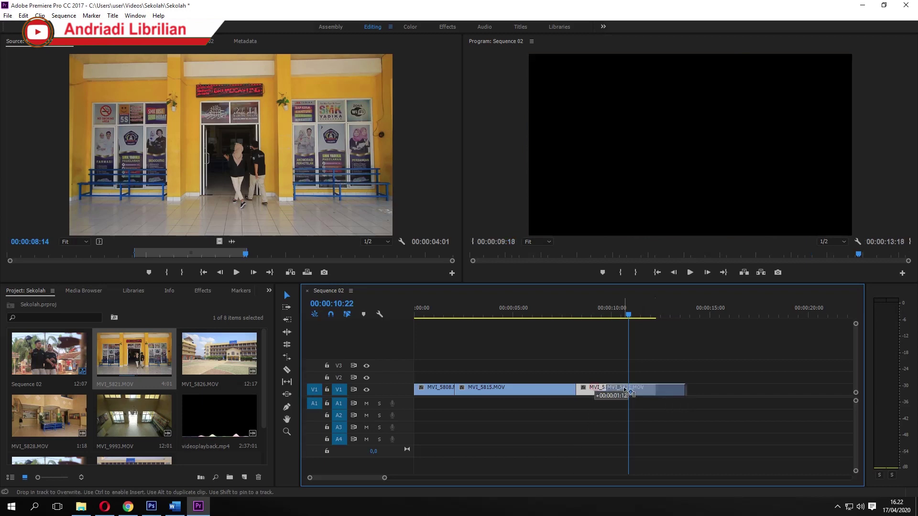
Step: Ripple Delete the gap before MVI_5821 and scrub through the cut from 8 seconds
left_click(597, 390)
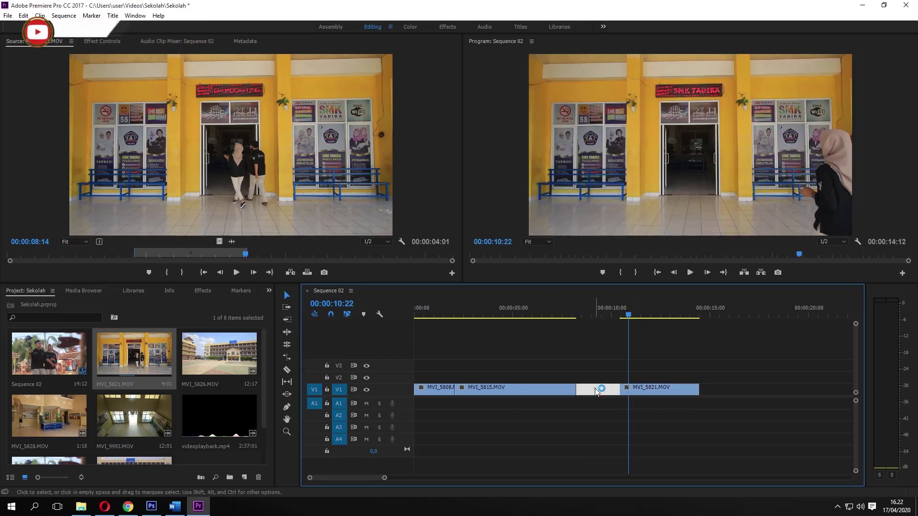
right_click(596, 392)
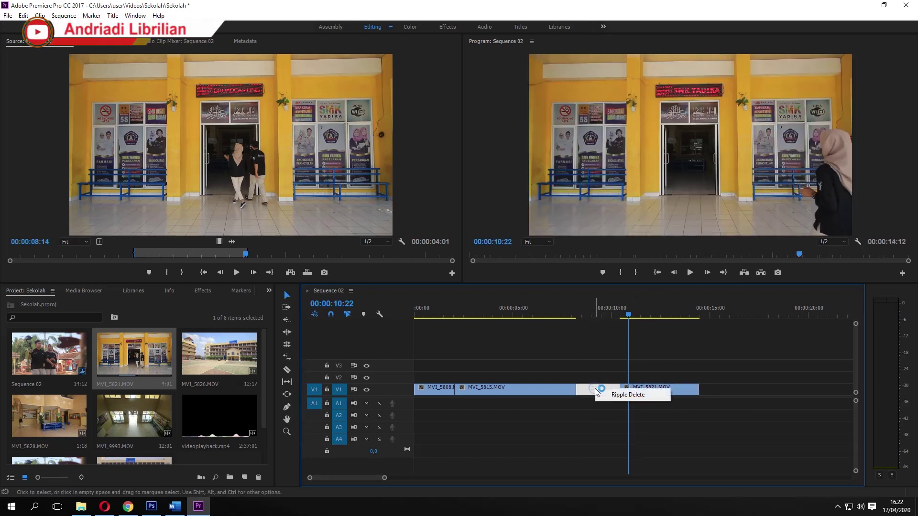
left_click(619, 395)
left_click(572, 315)
mouse_move(572, 317)
left_mouse_down()
mouse_move(644, 329)
mouse_move(631, 329)
left_mouse_up()
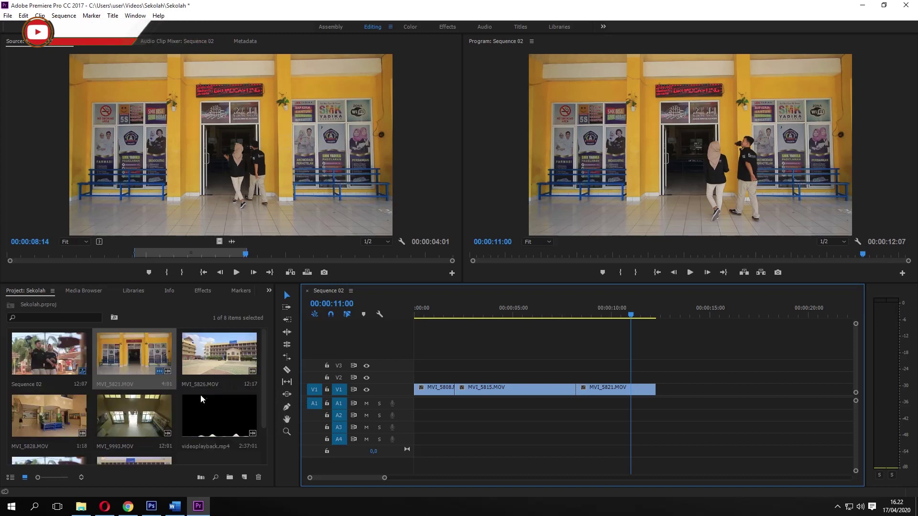
Step: Load MVI_9993.MOV in the Source Monitor and mark it from 04:09 to 09:07
double_click(142, 417)
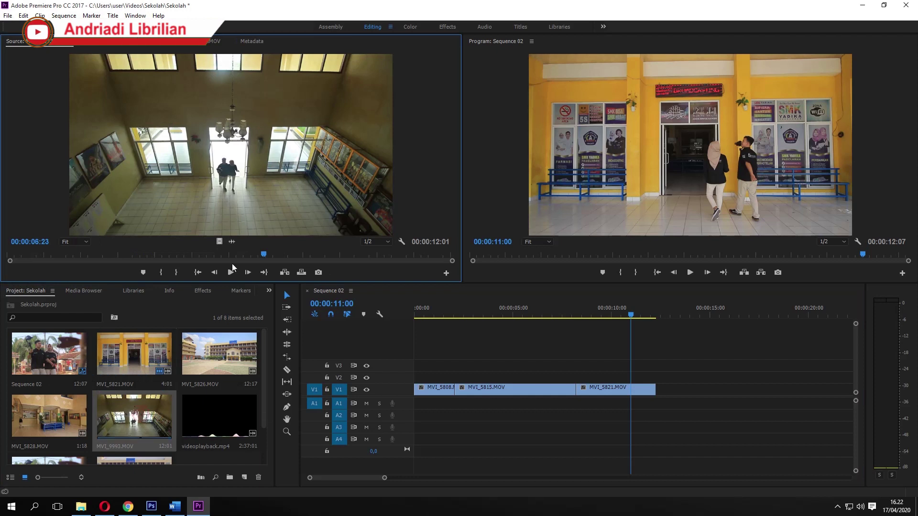
left_click_drag(265, 256, 170, 258)
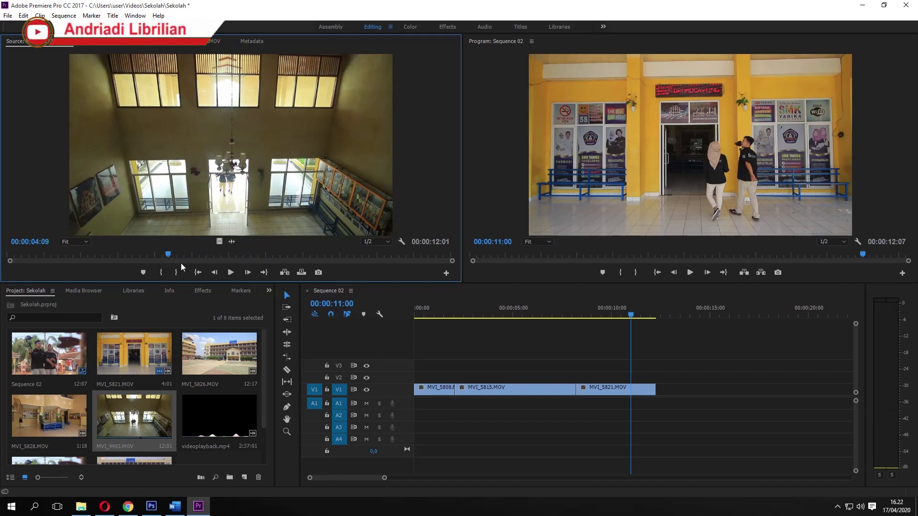
left_click(162, 273)
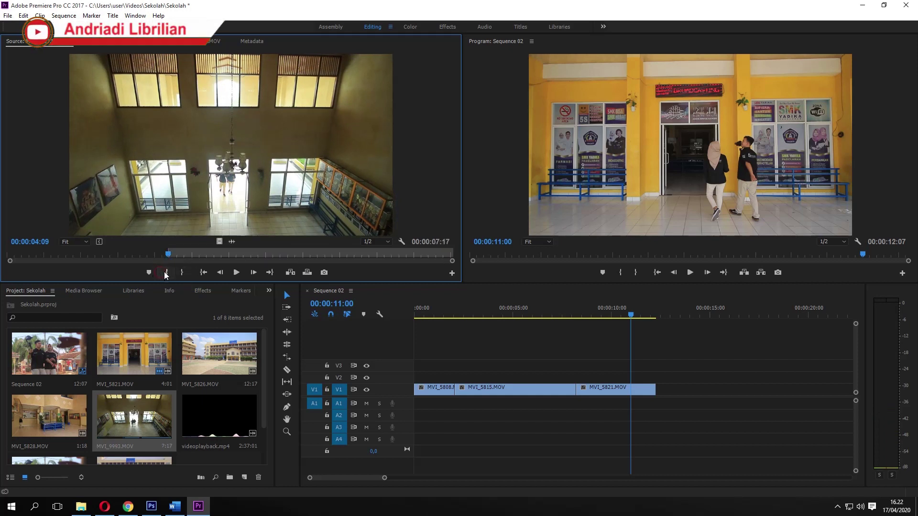
left_click_drag(168, 256, 345, 264)
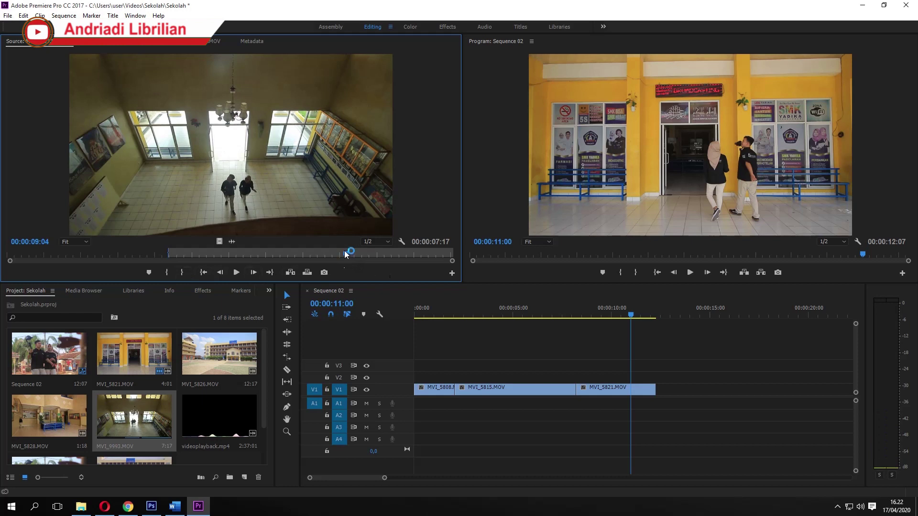
left_click_drag(346, 254, 351, 253)
left_click(181, 272)
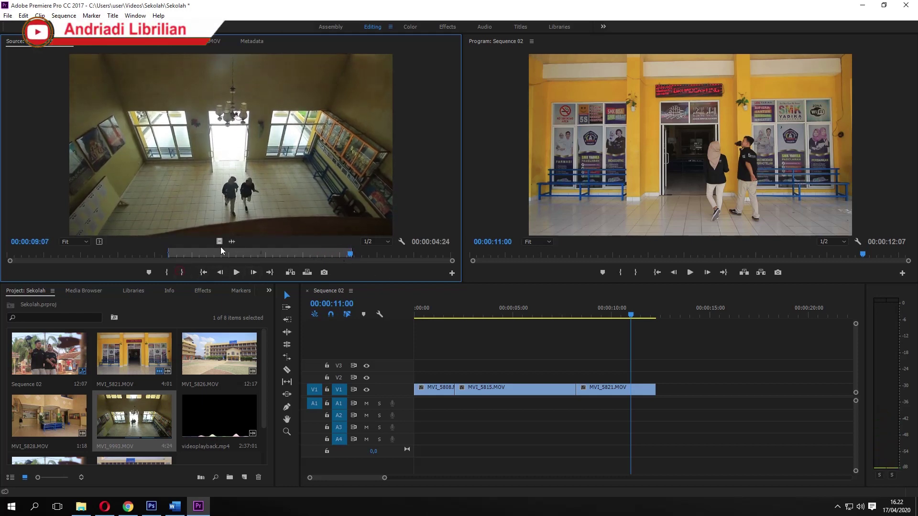
Step: Place the marked MVI_9993 range on V1 after MVI_5821 and play the sequence
mouse_move(219, 242)
left_mouse_down()
mouse_move(655, 389)
mouse_move(717, 396)
left_mouse_up()
left_click(720, 394)
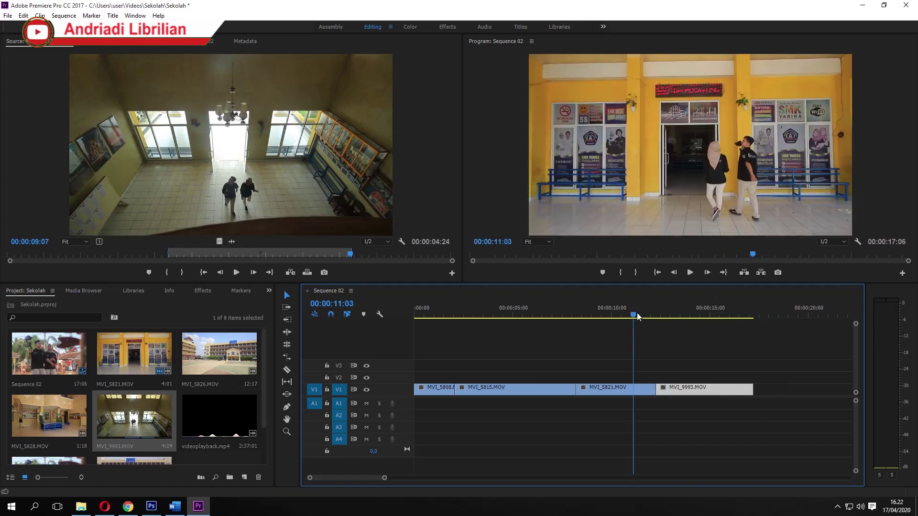
left_click_drag(659, 314, 403, 316)
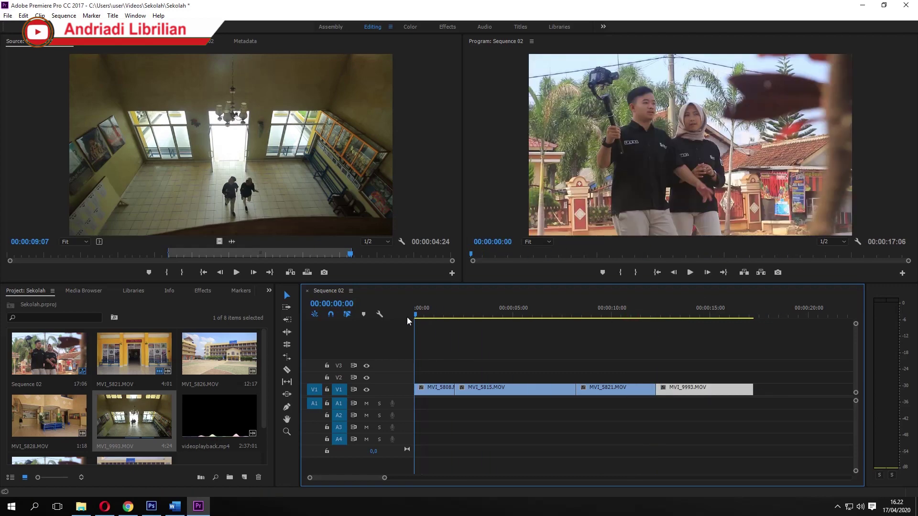
key("space")
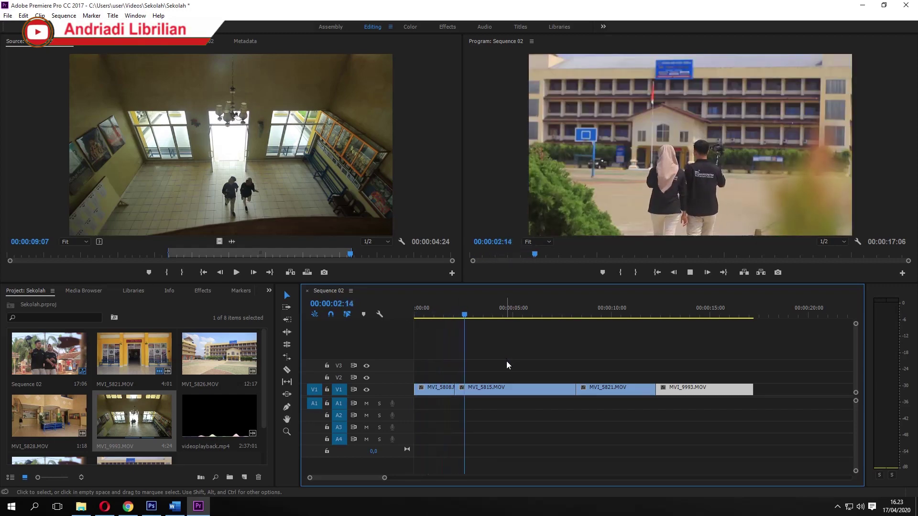
left_click(572, 308)
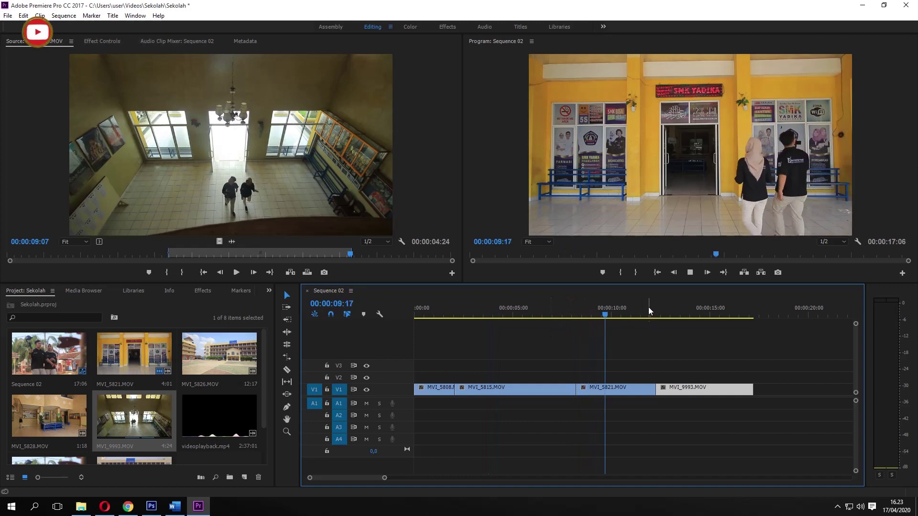
left_click(649, 308)
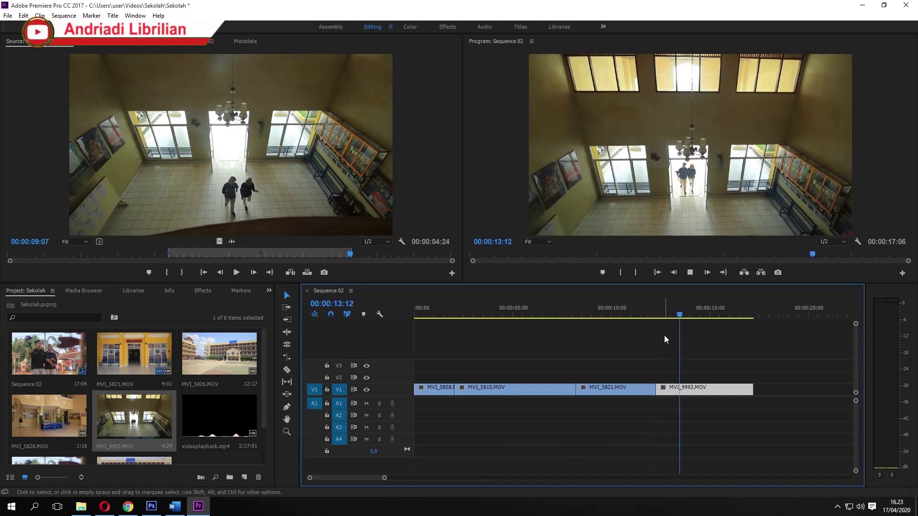
key("space")
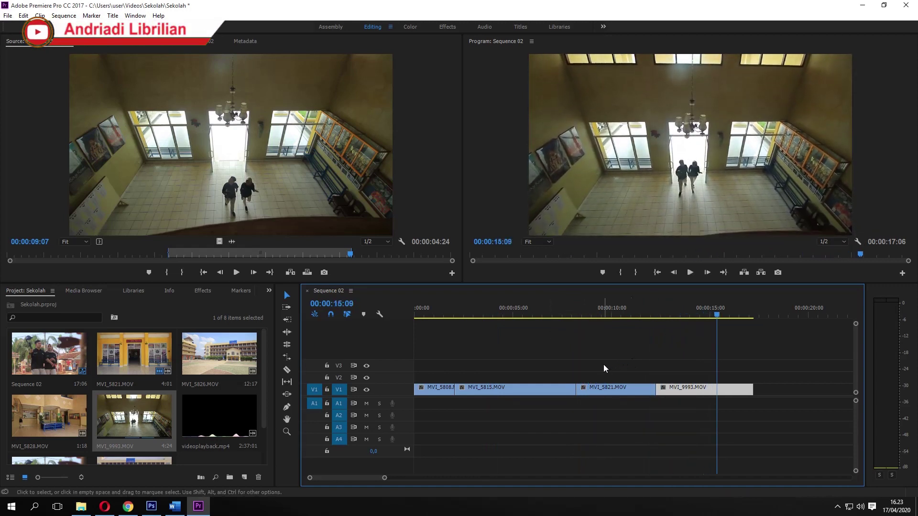
left_click(495, 313)
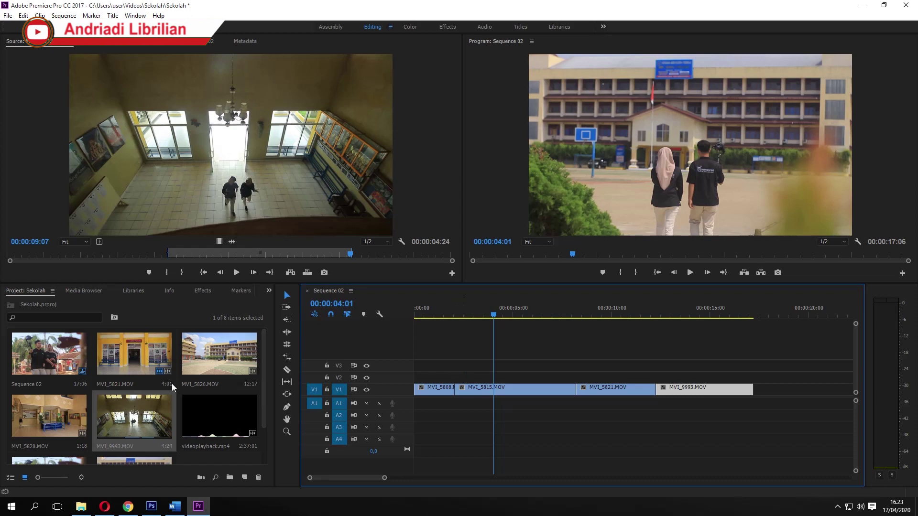
Step: Scroll the Project panel and select the videoplayback.mp4 clip
scroll(172, 383, "down", 1)
scroll(179, 415, "up", 1)
scroll(179, 415, "down", 1)
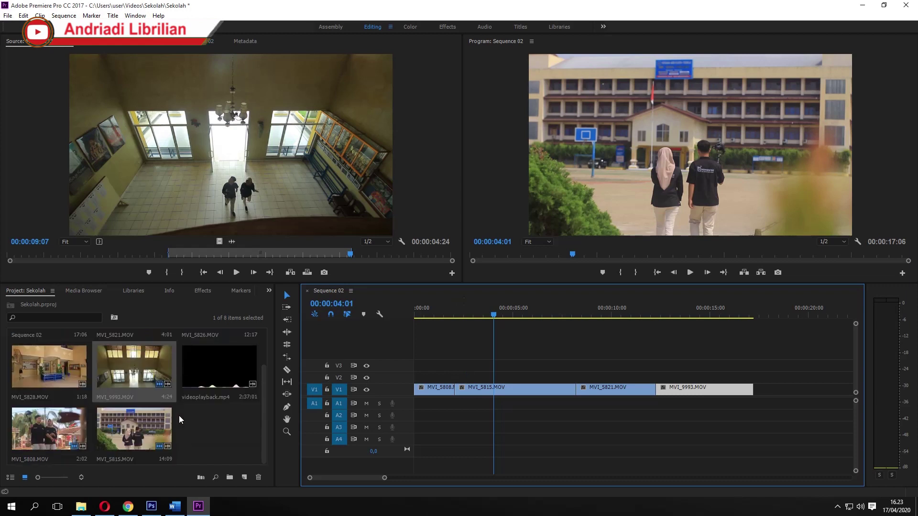
left_click(202, 430)
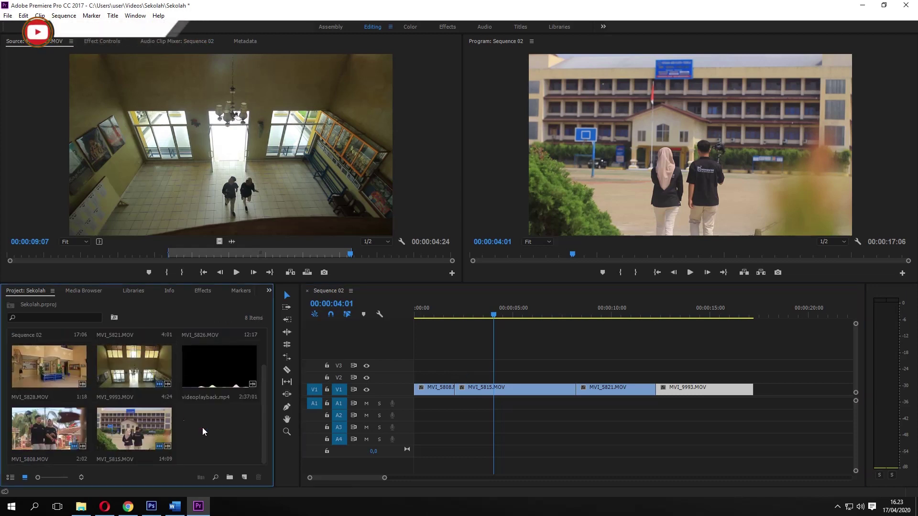
left_click(221, 358)
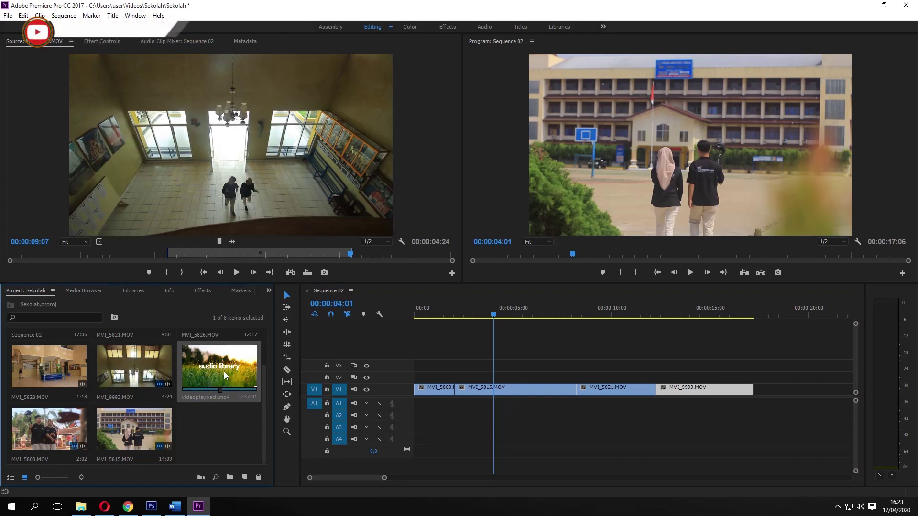
Step: Drag the videoplayback file from the Sekolah folder into Premiere's Project panel
left_click(84, 509)
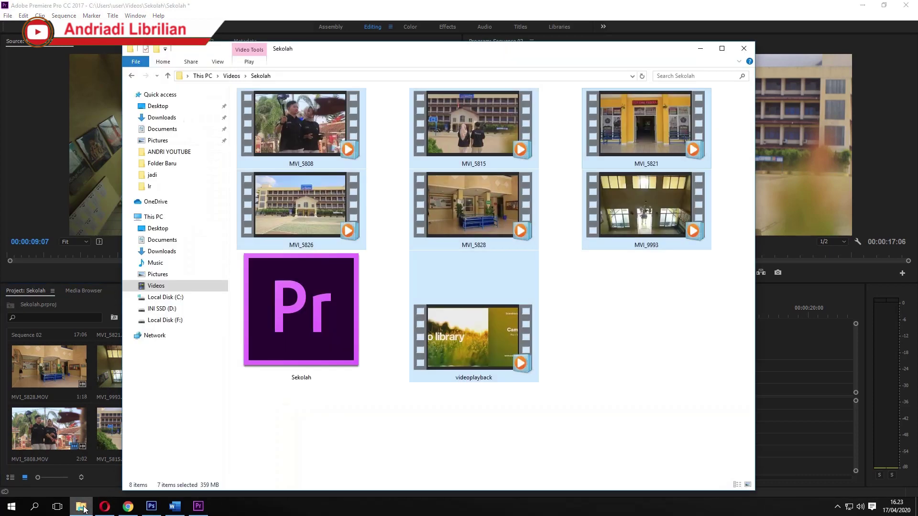
left_click(469, 350)
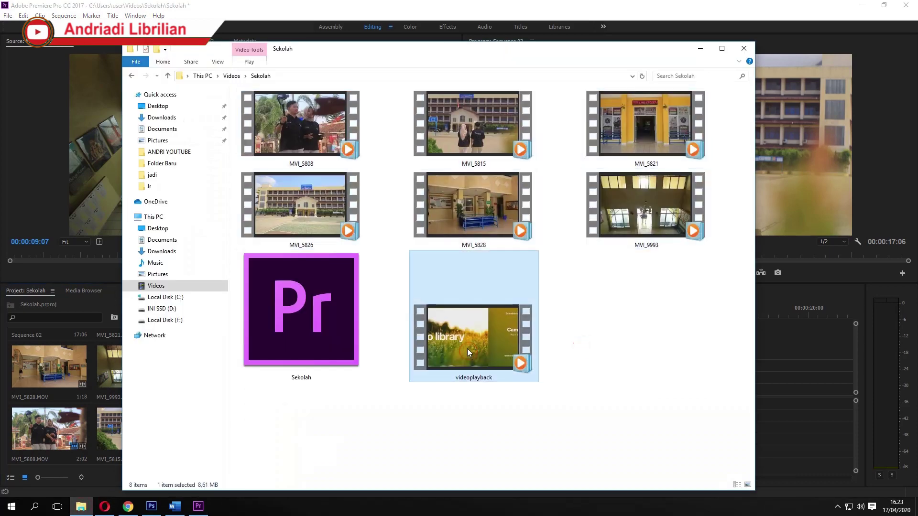
left_click_drag(476, 334, 104, 429)
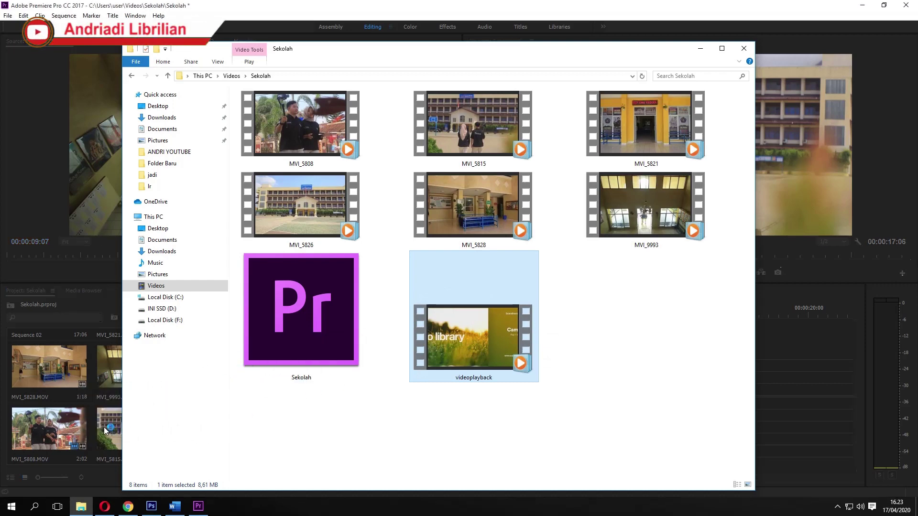
left_click(107, 429)
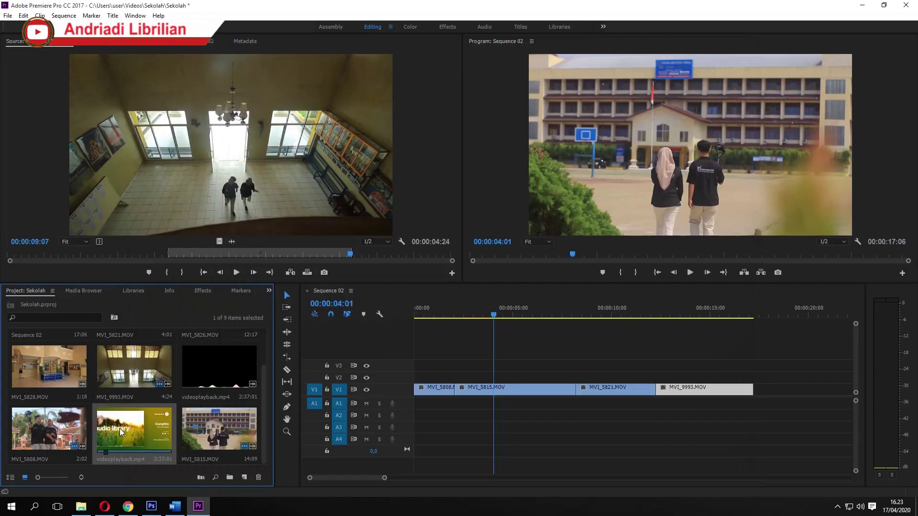
Step: Load videoplayback.mp4 into the Source monitor, skip ahead a few seconds, and play a short preview of its music
double_click(135, 435)
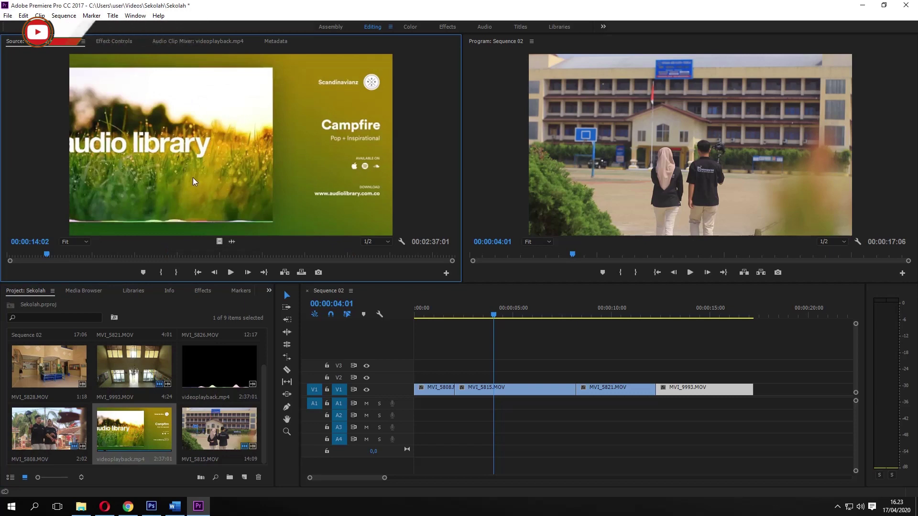
left_click_drag(94, 255, 49, 253)
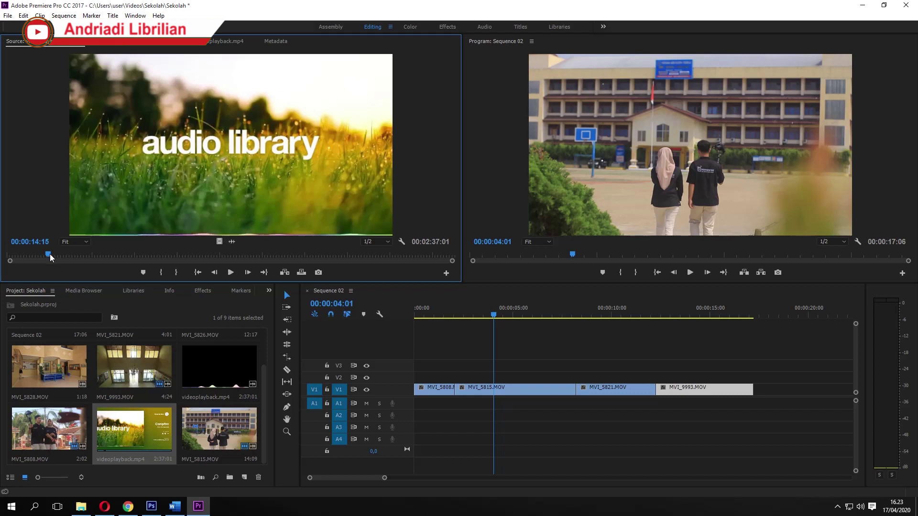
key("space")
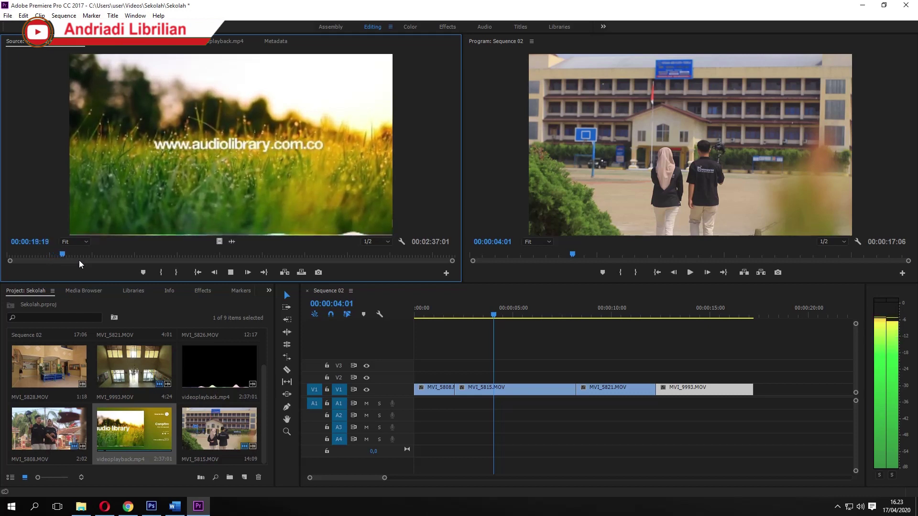
key("space")
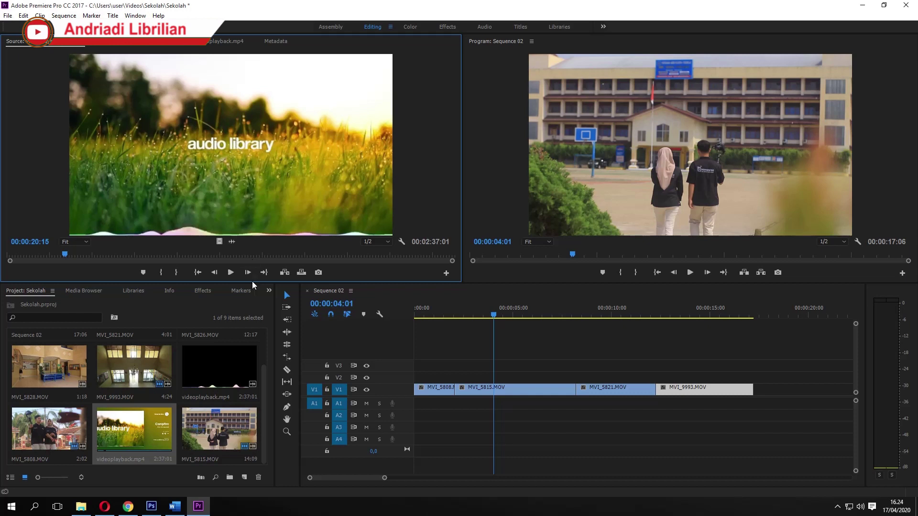
Step: Show videoplayback.mp4 as an audio waveform and mark its In point at 00:00:00:00. Preview about eight seconds of it
left_click(232, 242)
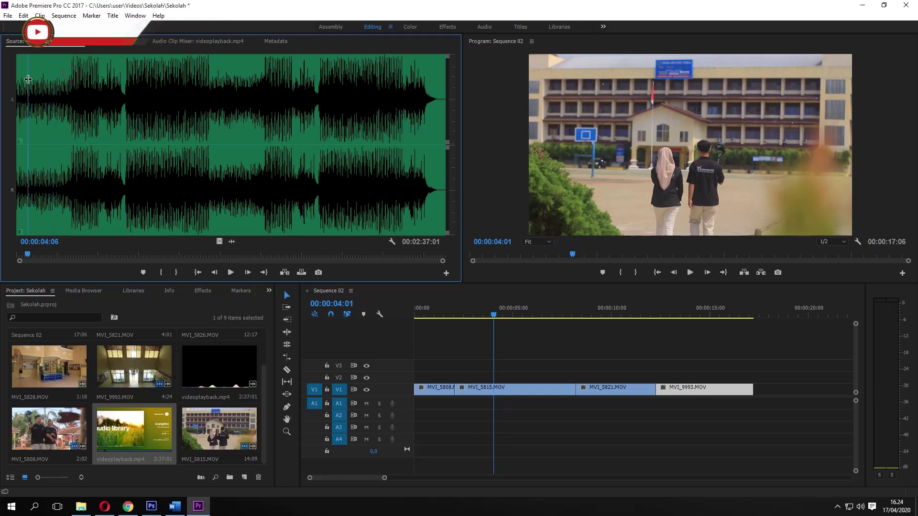
left_click(18, 120)
key("space")
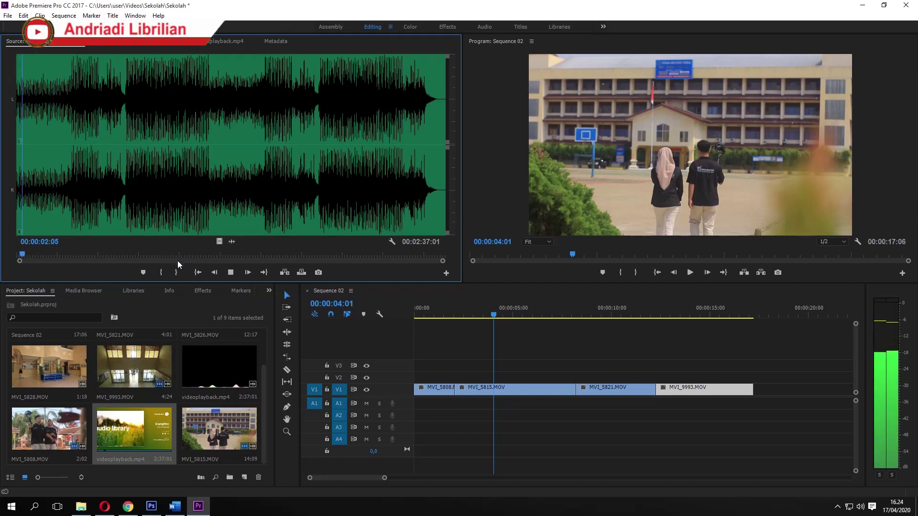
left_click(17, 57)
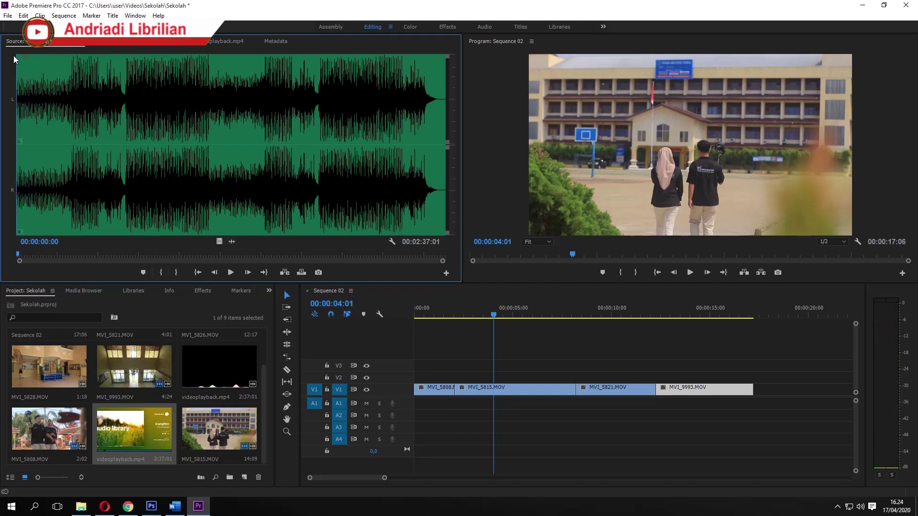
left_click(162, 272)
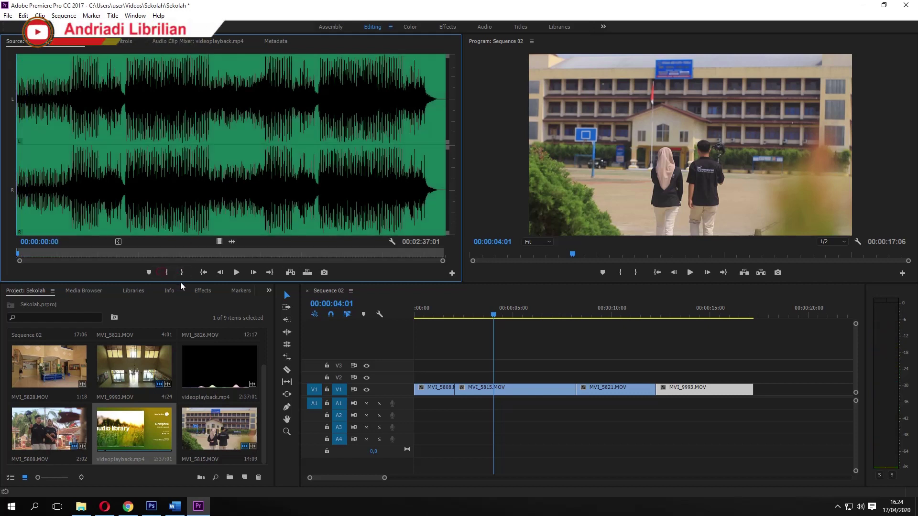
key("space")
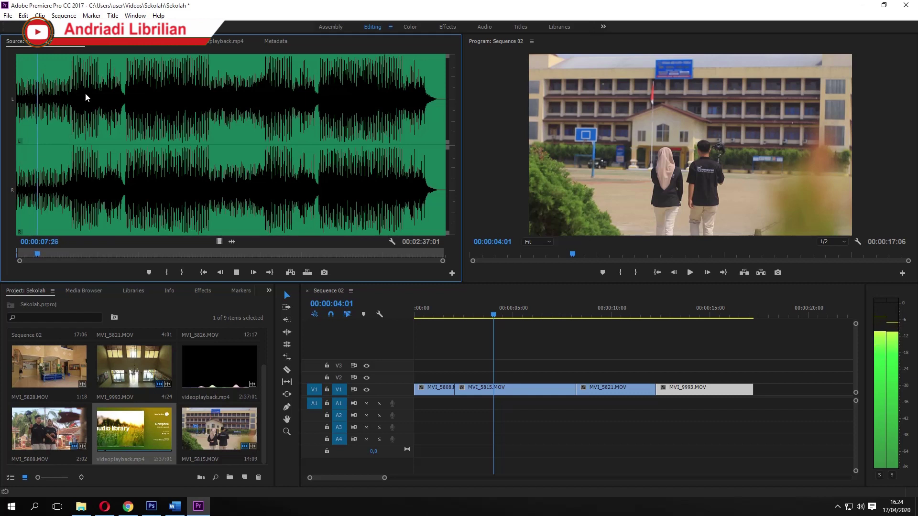
key("space")
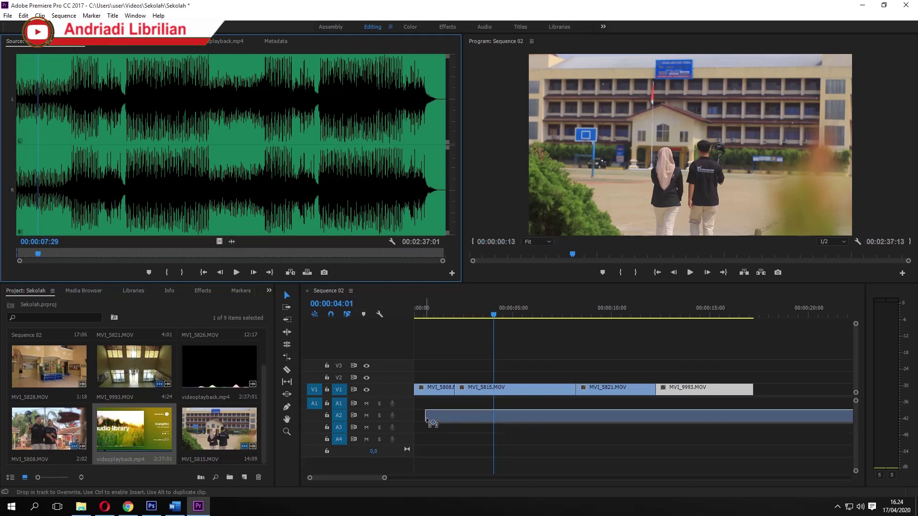
Step: Place the videoplayback music on track A1 at the sequence start, then zoom out until the whole music clip fits
left_click_drag(404, 381, 415, 406)
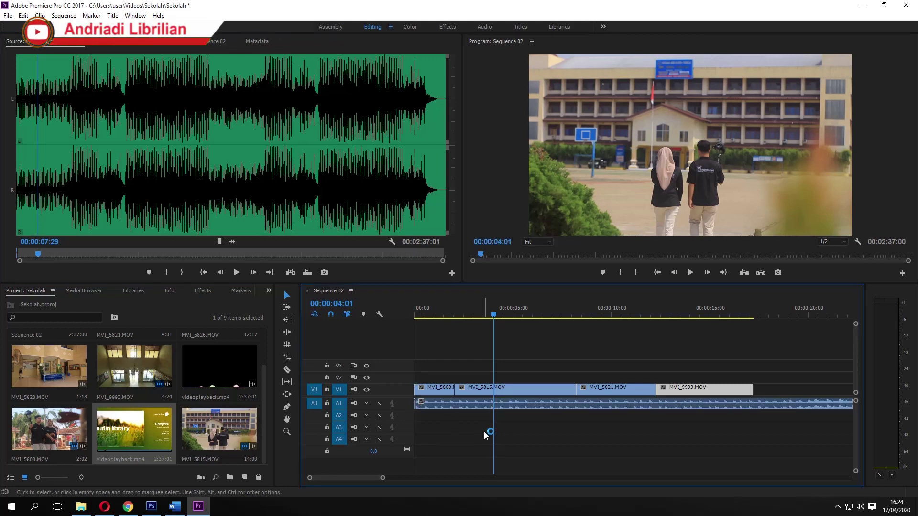
key("minus")
key("minus")
key("minus")
key("minus")
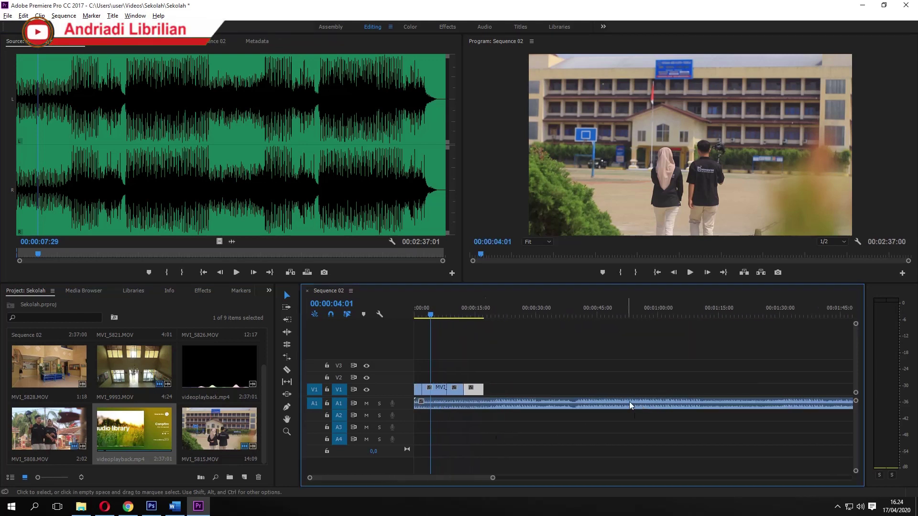
key("minus")
key("minus")
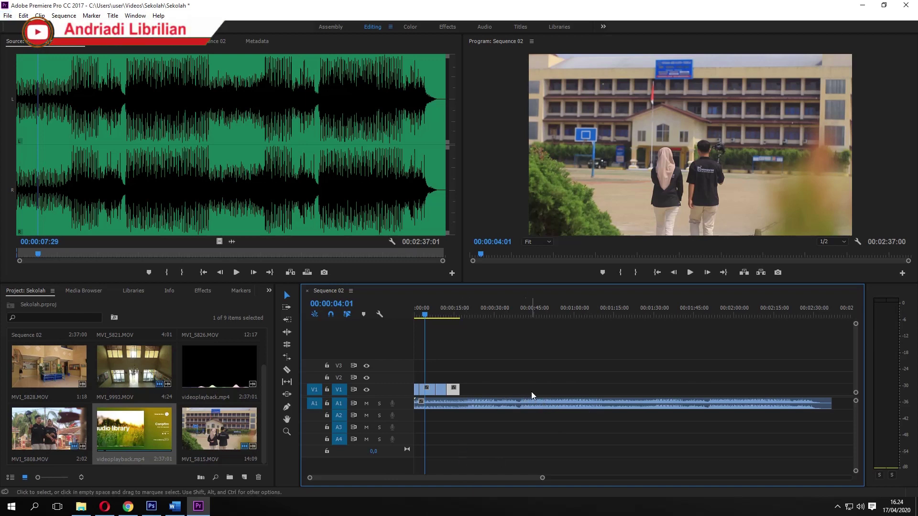
key("minus")
key("minus")
key("minus")
key("minus")
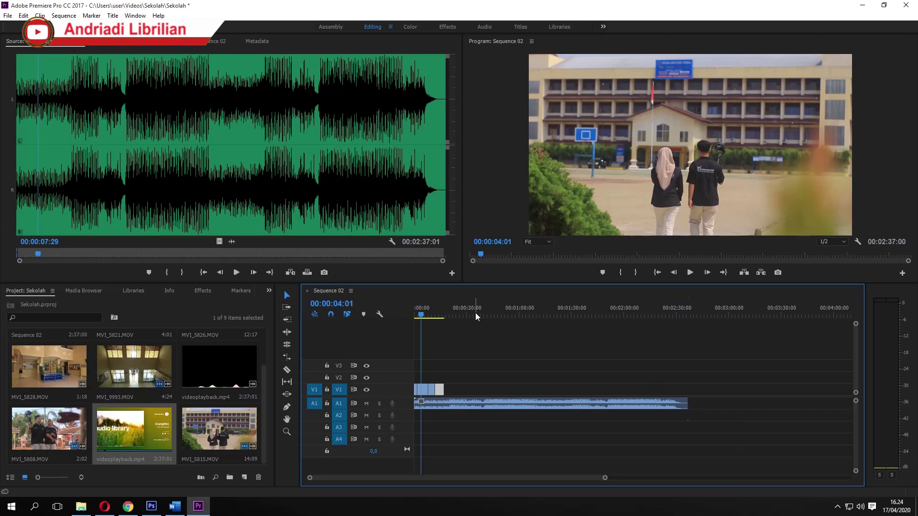
left_click(443, 311)
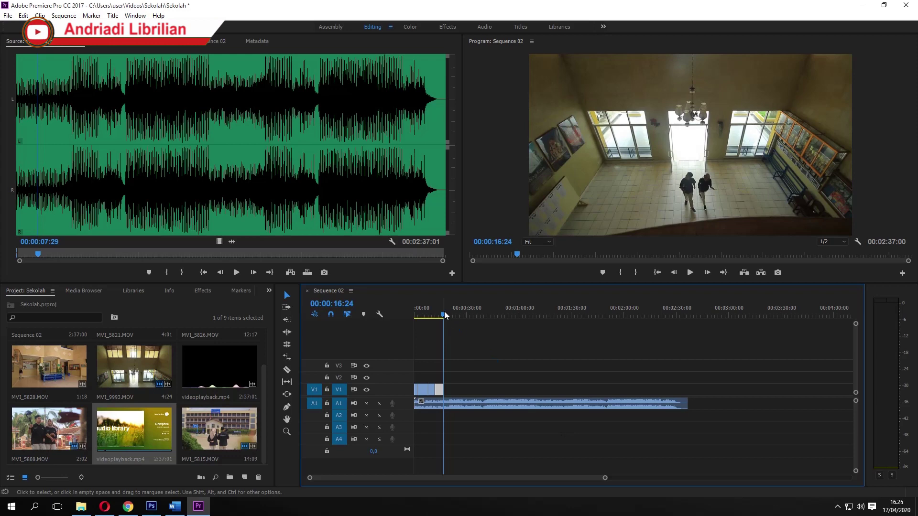
Step: Trim the music's end on A1 to match the end of MVI_9993, so the sequence runs 00:00:17:06
left_click_drag(444, 311, 444, 317)
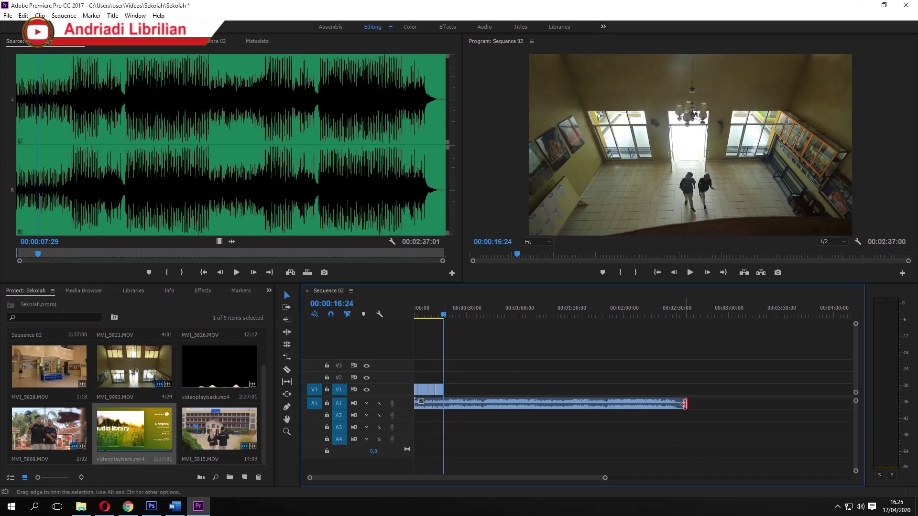
left_click_drag(684, 404, 579, 399)
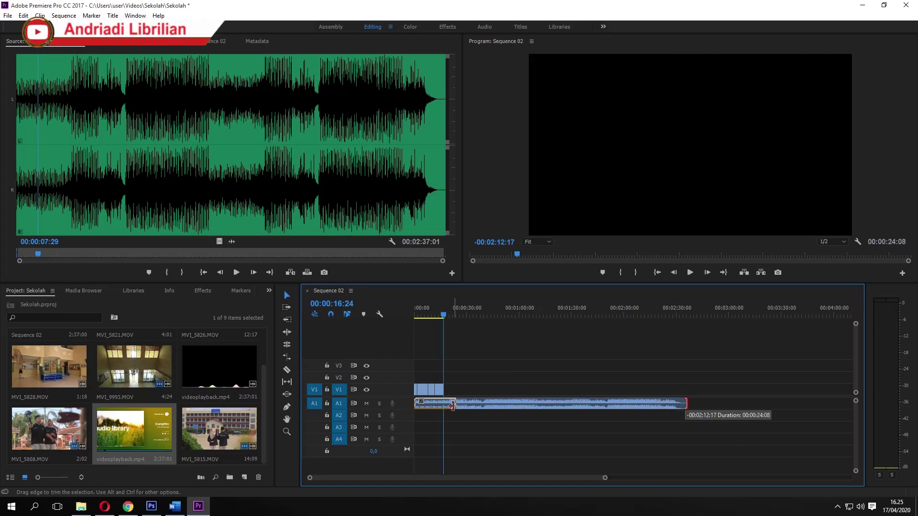
left_click_drag(442, 405, 443, 405)
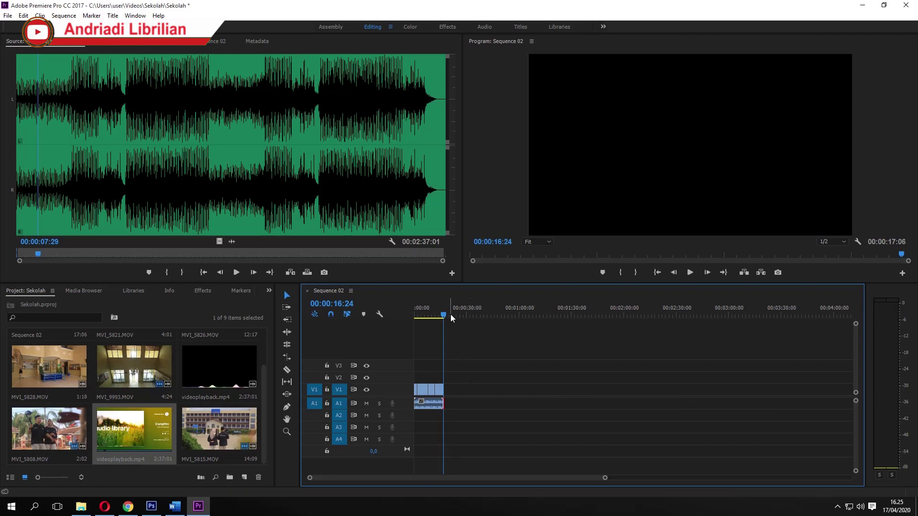
left_click_drag(440, 315, 432, 316)
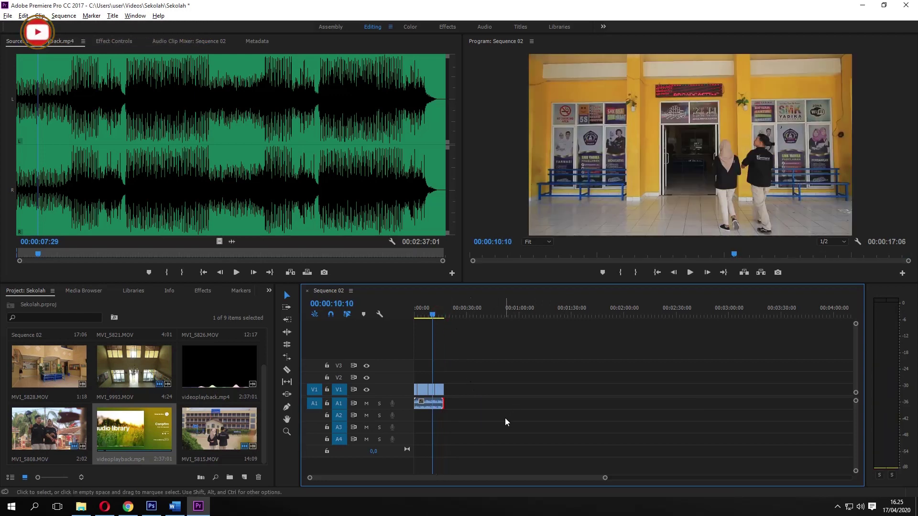
scroll(505, 419, "up", 3)
scroll(488, 449, "up", 5)
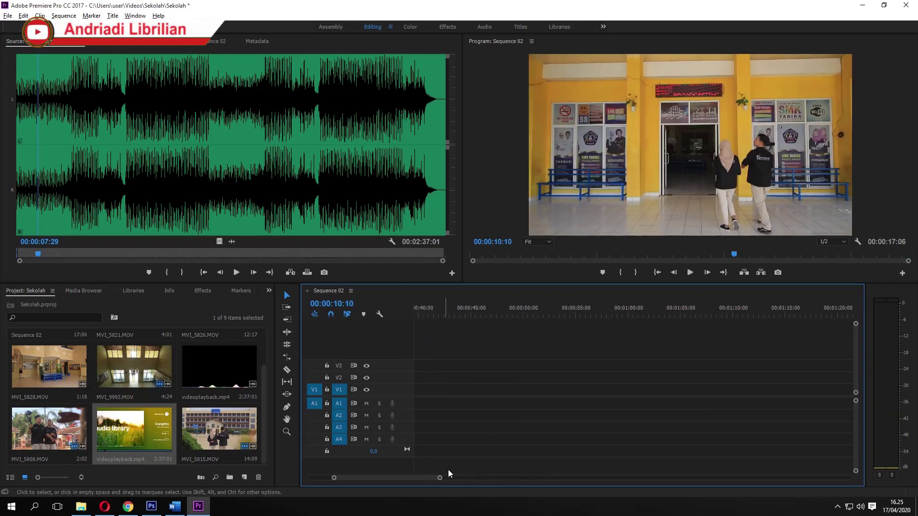
scroll(489, 402, "up", 3)
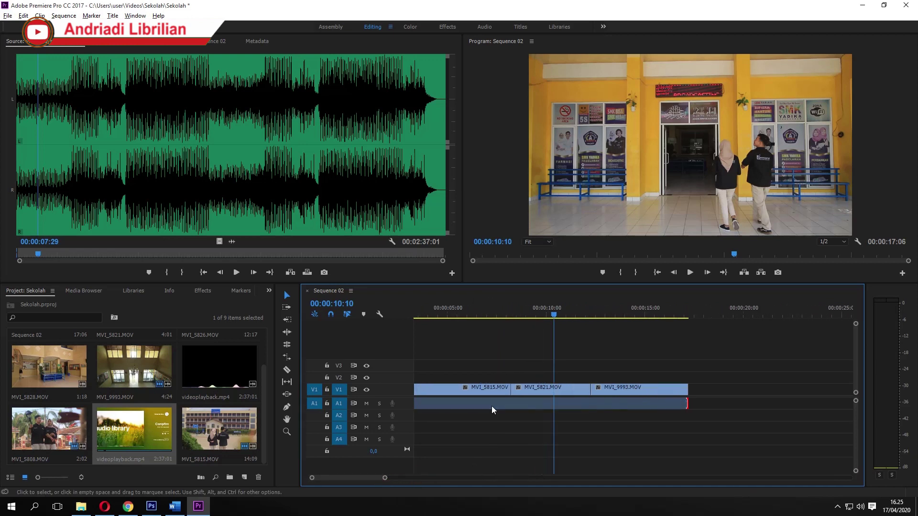
left_click_drag(360, 478, 335, 478)
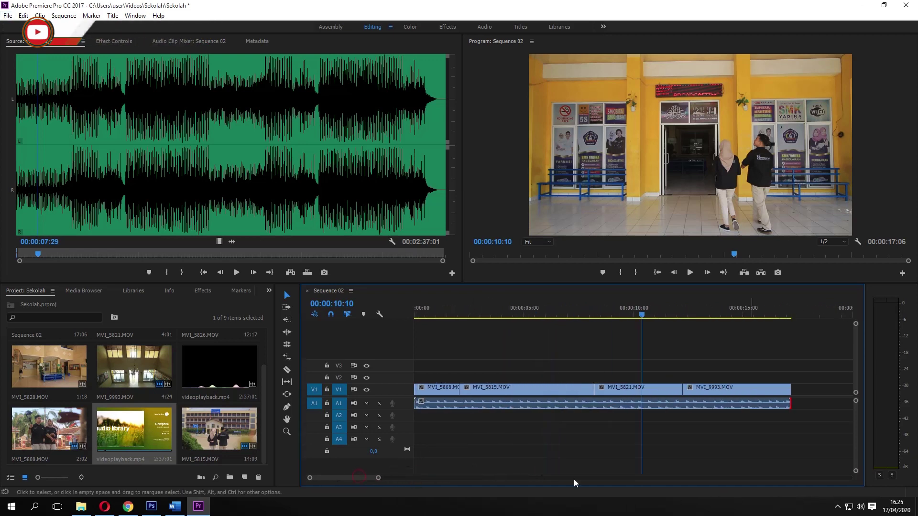
left_click(771, 315)
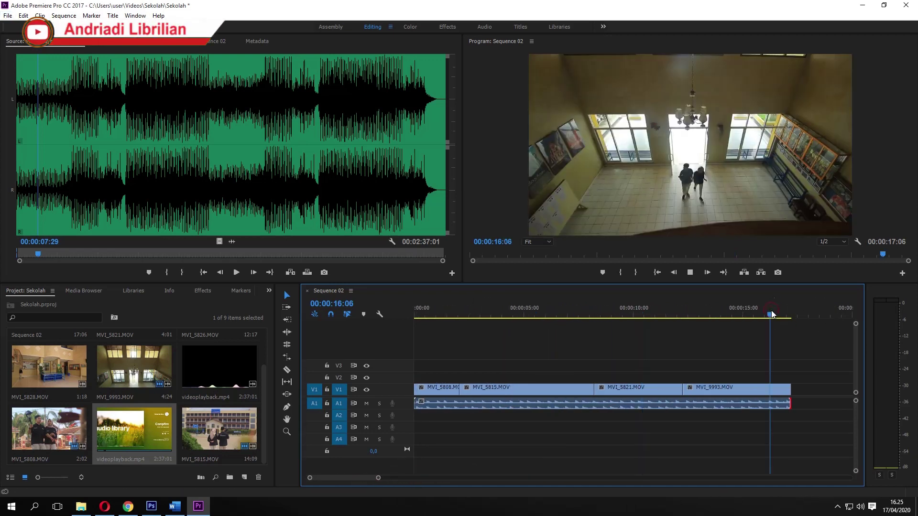
left_click(543, 314)
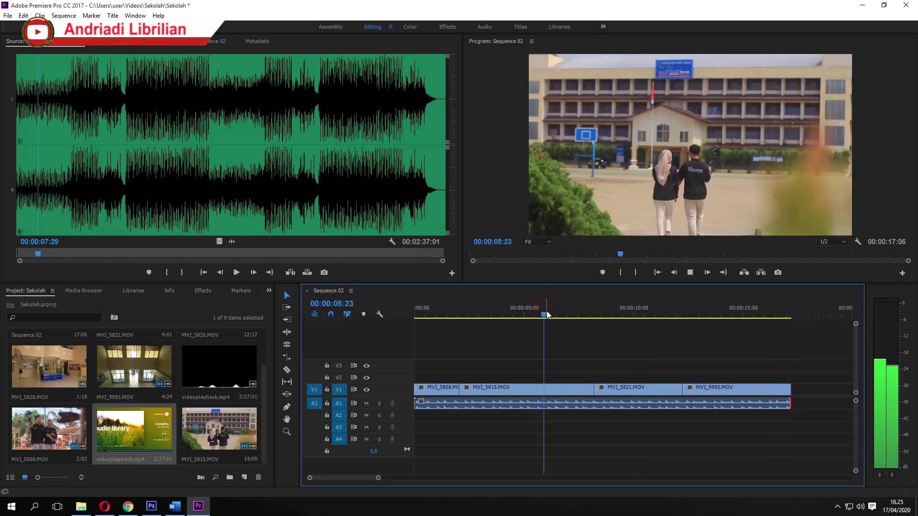
left_click_drag(553, 314, 421, 314)
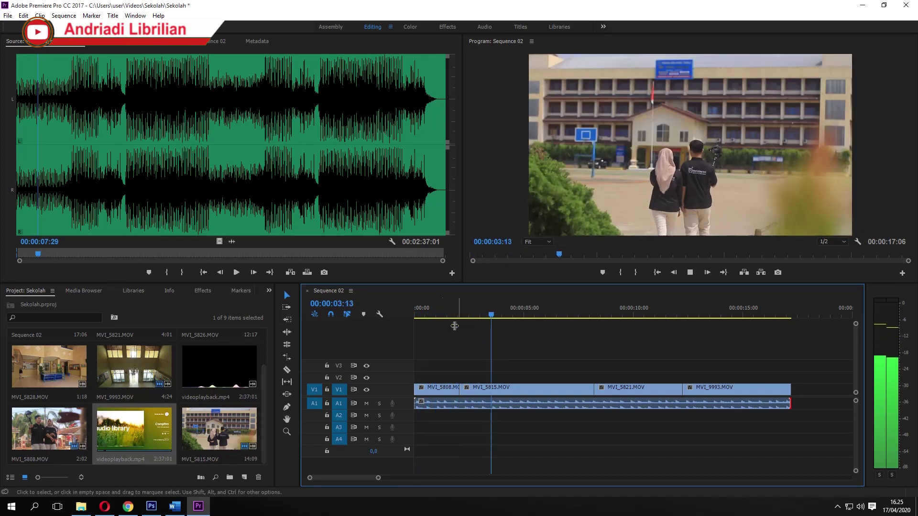
key("space")
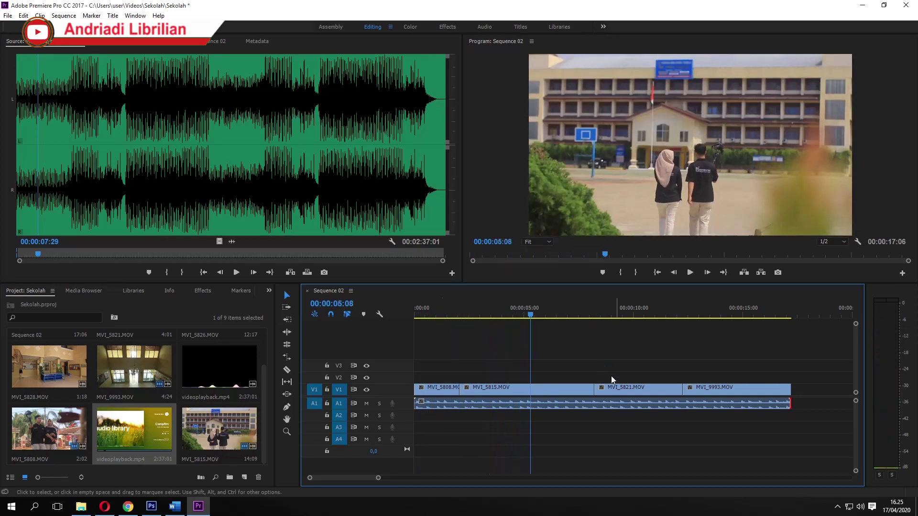
key("space")
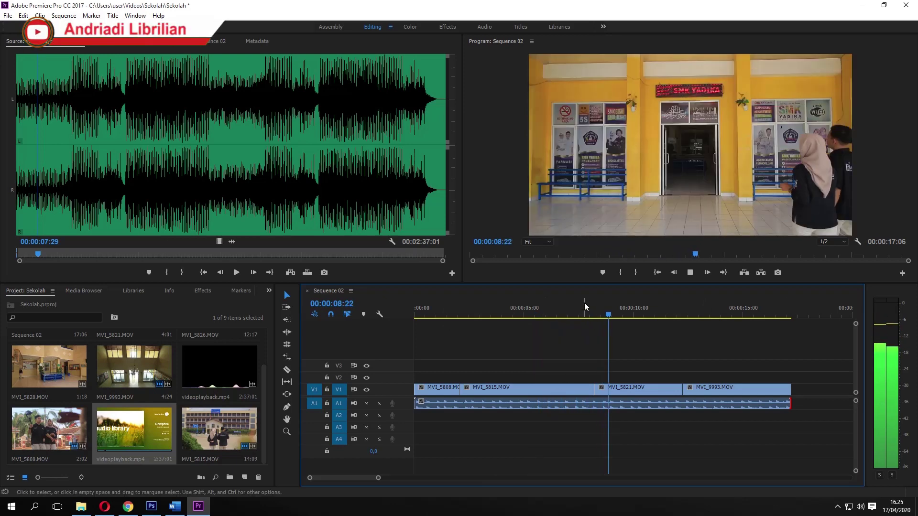
left_click(580, 310)
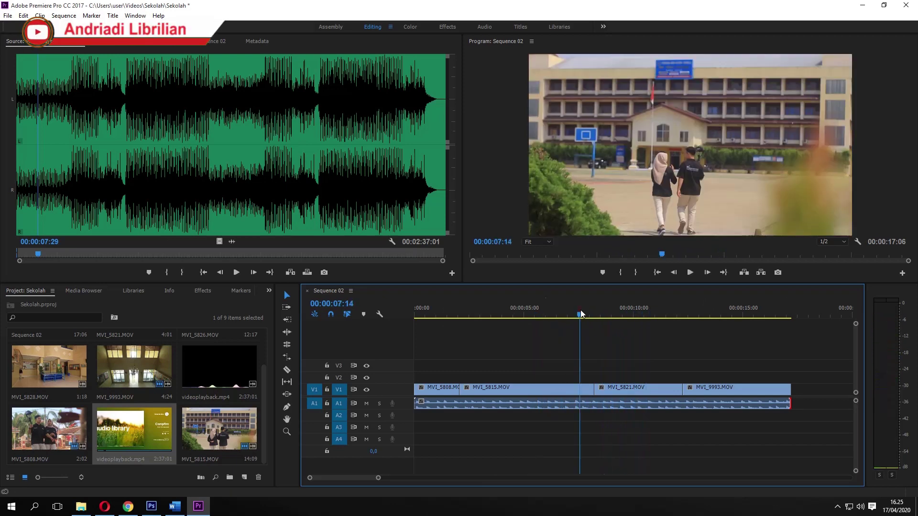
left_click_drag(581, 314, 452, 334)
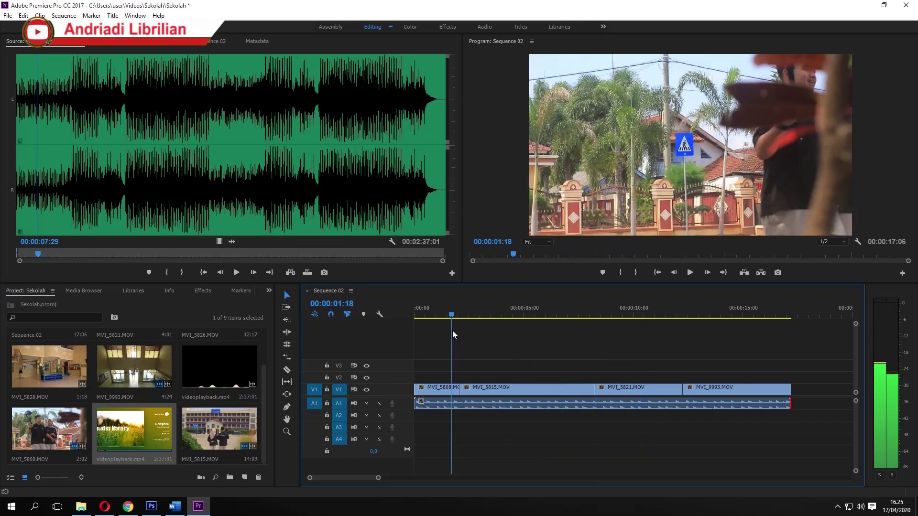
left_click_drag(451, 317, 455, 322)
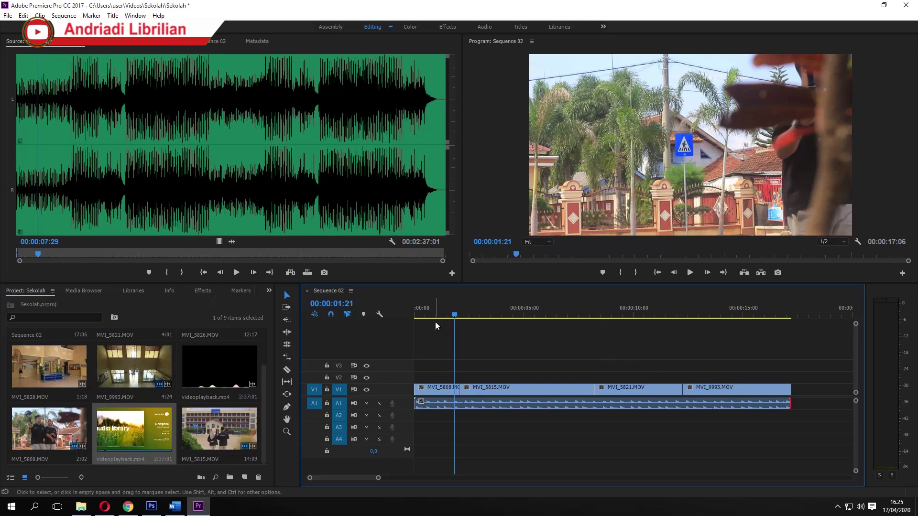
mouse_move(456, 317)
left_mouse_down()
mouse_move(590, 327)
mouse_move(458, 327)
left_mouse_up()
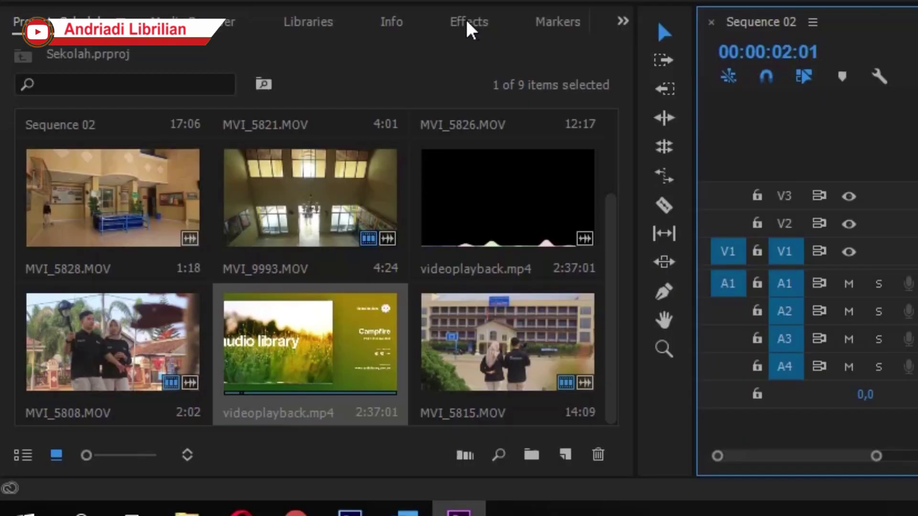
Step: Open the Effects panel and expand the Video Transitions folder
left_click(202, 291)
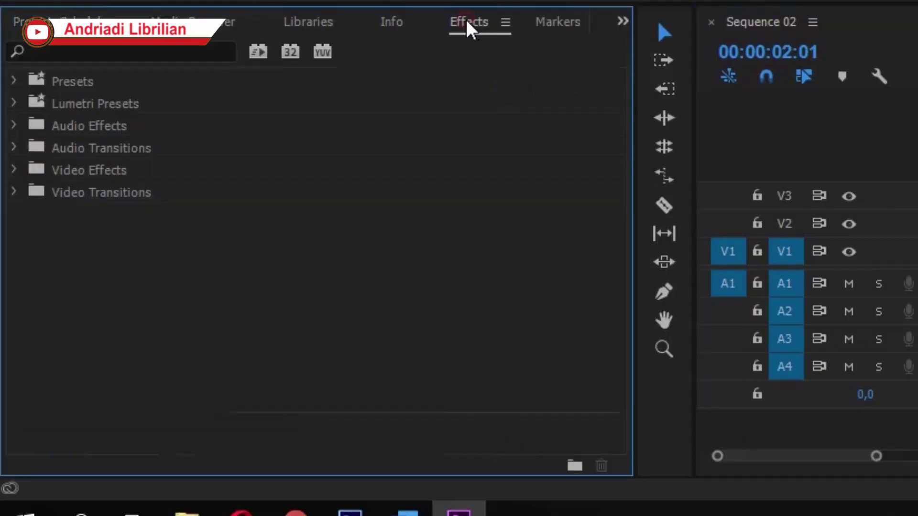
left_click(19, 125)
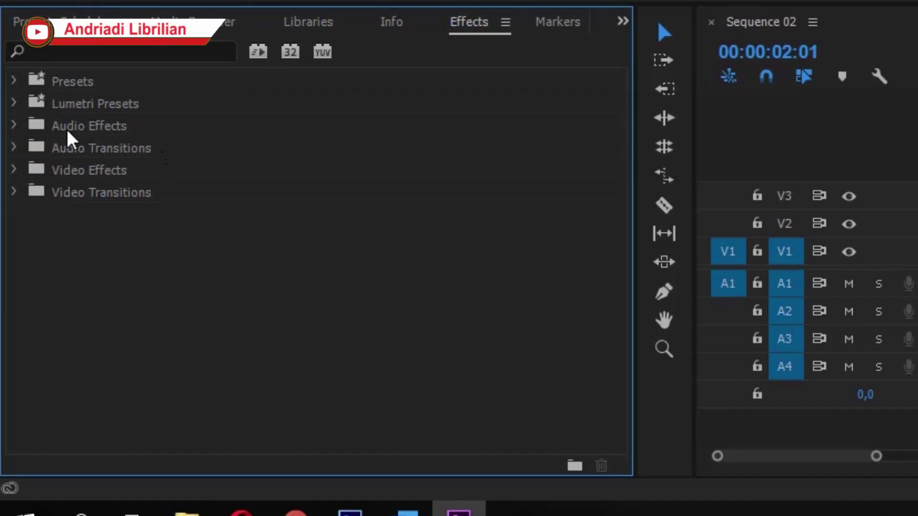
left_click(129, 180)
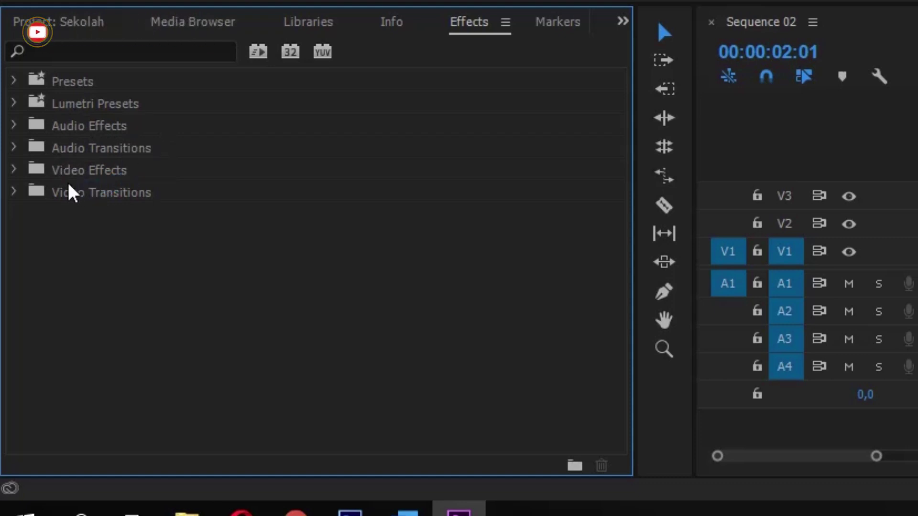
left_click(109, 194)
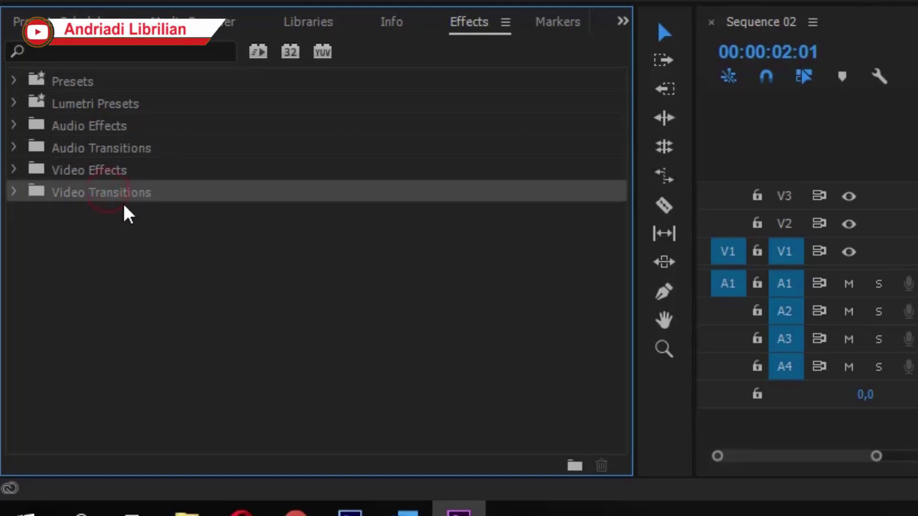
left_click(13, 191)
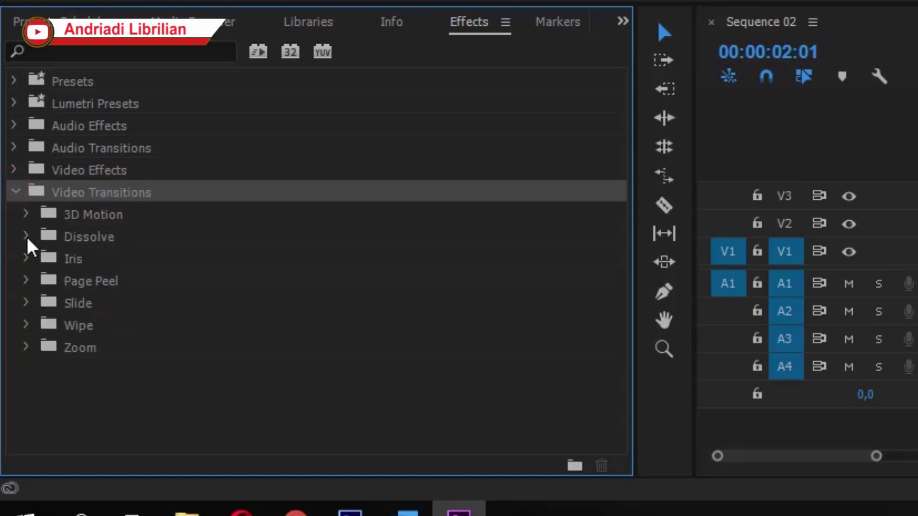
Step: Expand the Dissolve and Iris transition groups and pick up the Iris Box transition
left_click(27, 238)
scroll(96, 272, "down", 1)
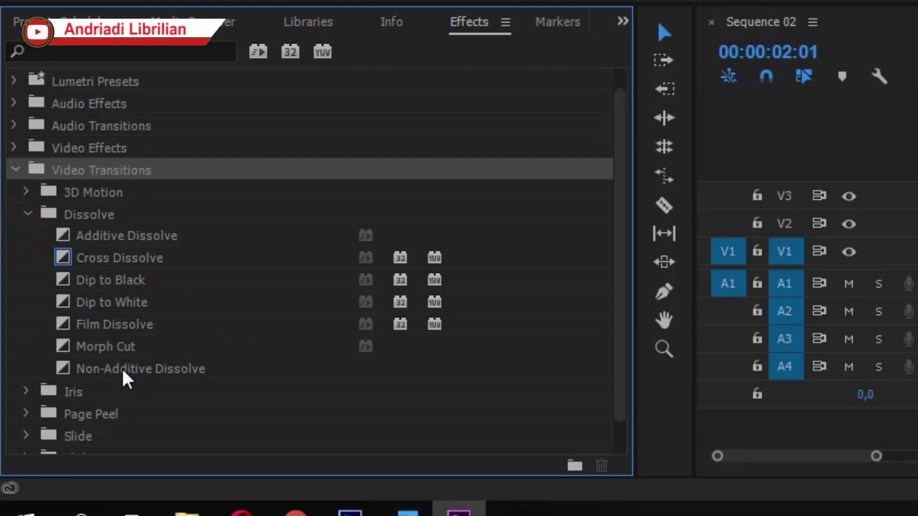
scroll(117, 371, "down", 1)
scroll(108, 378, "down", 1)
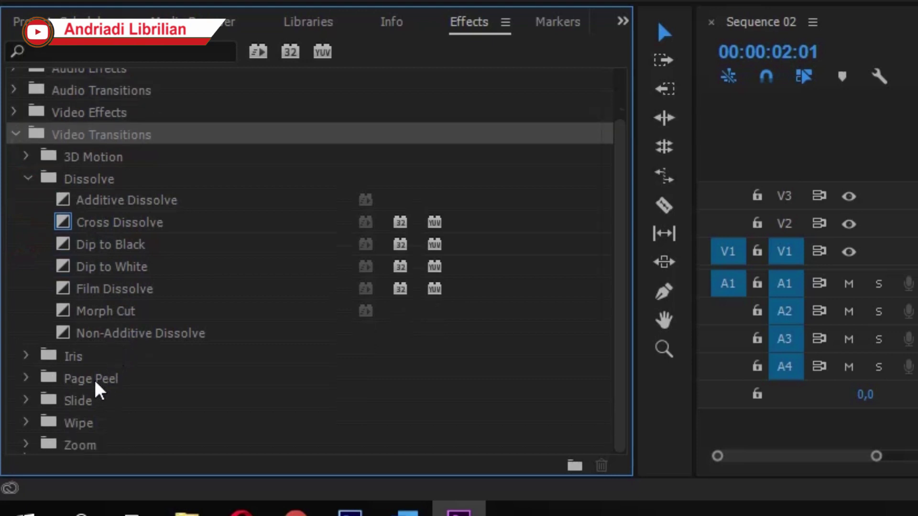
left_click(26, 359)
scroll(138, 361, "down", 1)
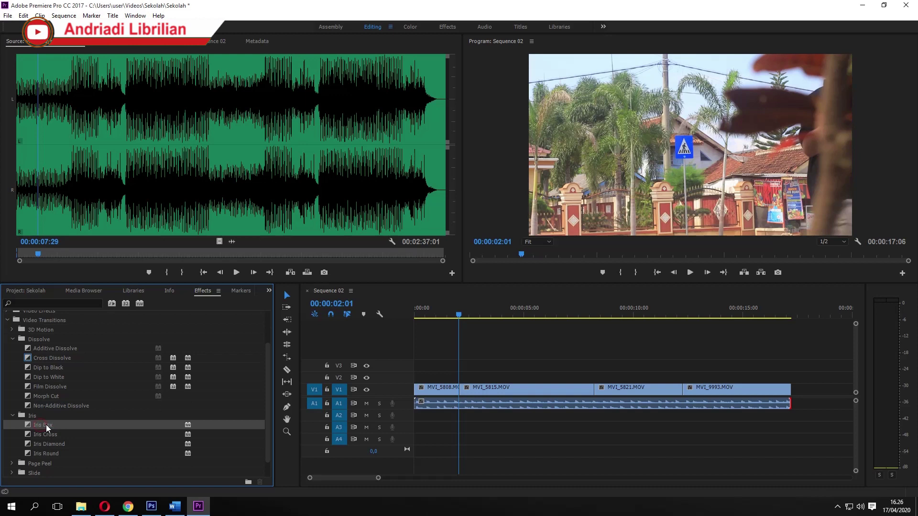
left_click_drag(46, 424, 400, 429)
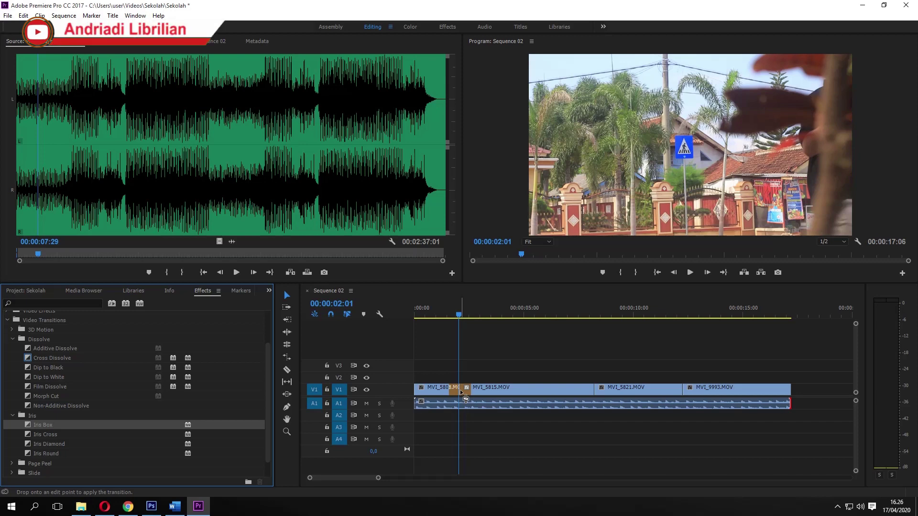
Step: Try Iris Box on the MVI_5808/MVI_5815 cut, preview it, then delete it
left_click_drag(462, 393, 462, 393)
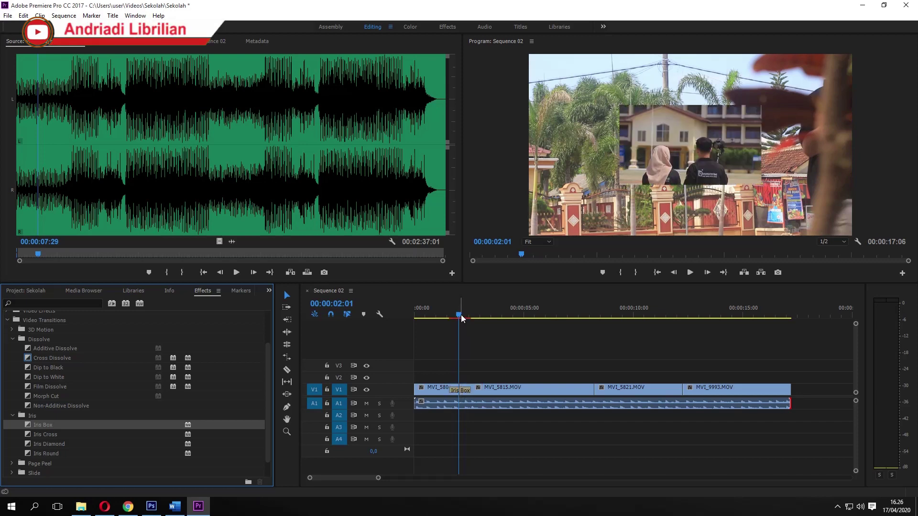
left_click_drag(462, 317, 446, 315)
key("space")
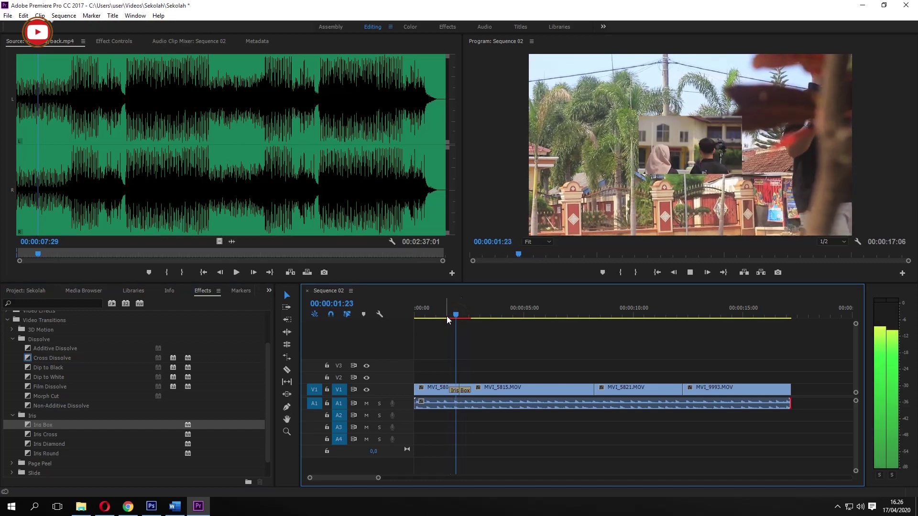
key("space")
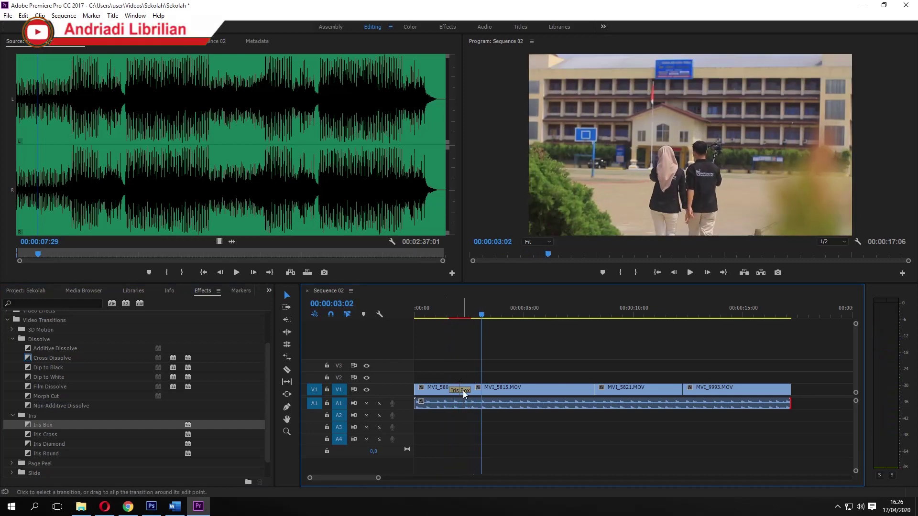
left_click(463, 390)
key("Delete")
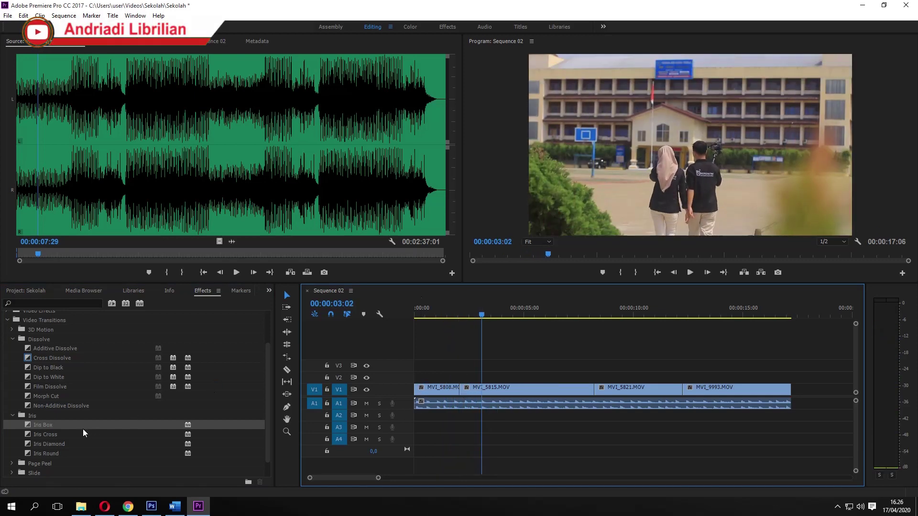
Step: Try Page Turn from the Page Peel group on the same cut, preview it, then delete it
scroll(71, 440, "down", 1)
left_click(12, 444)
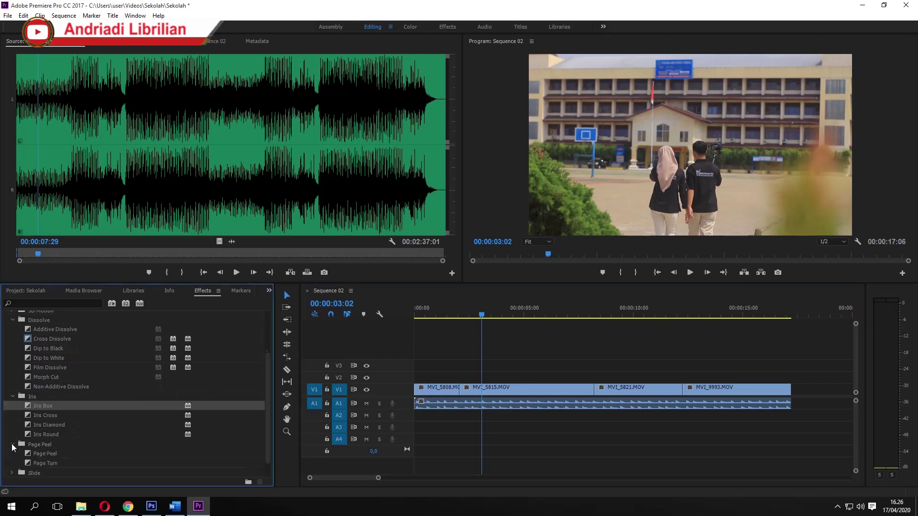
scroll(59, 439, "down", 1)
left_click_drag(46, 458, 459, 390)
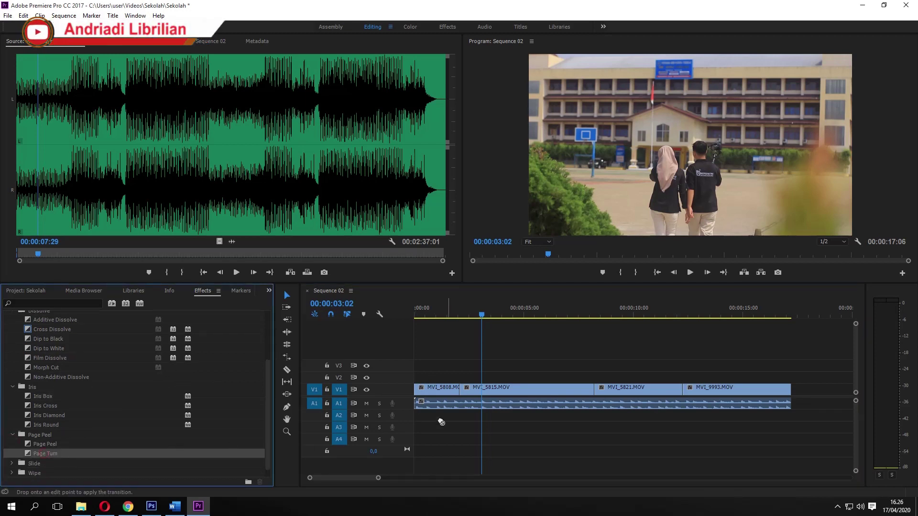
left_click(455, 318)
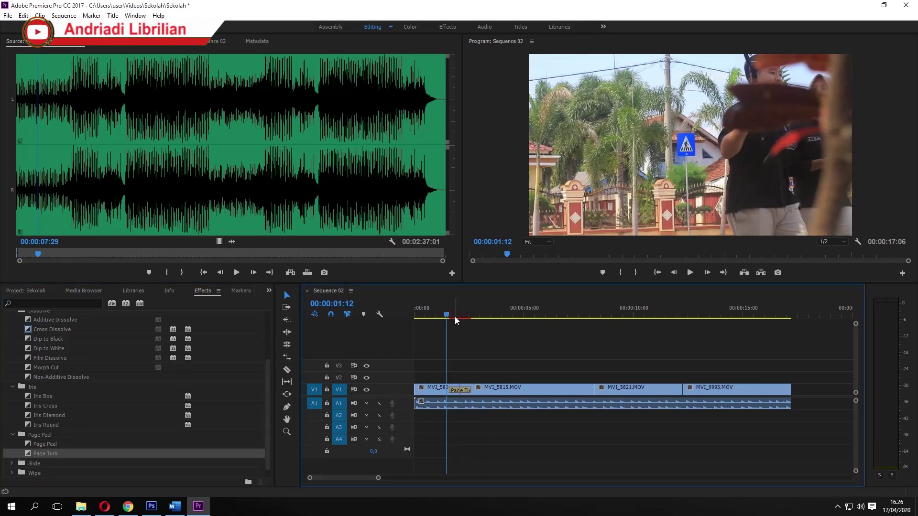
key("space")
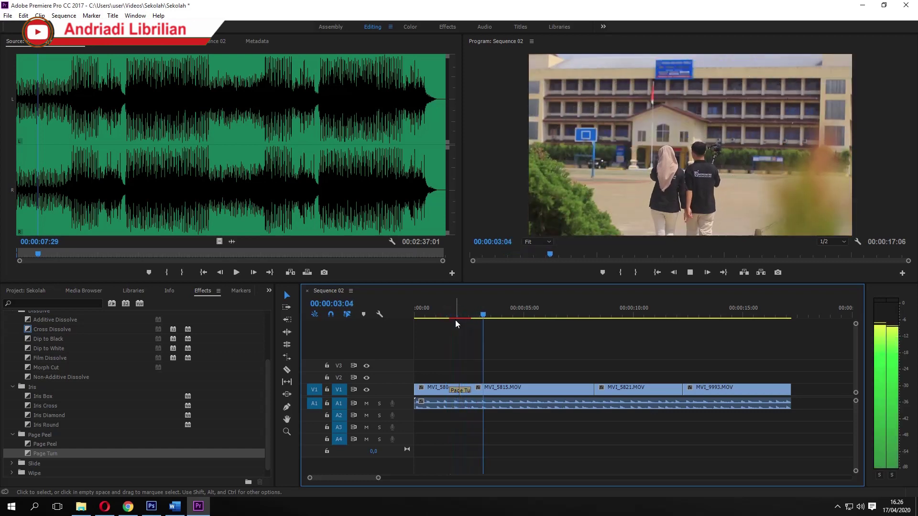
key("space")
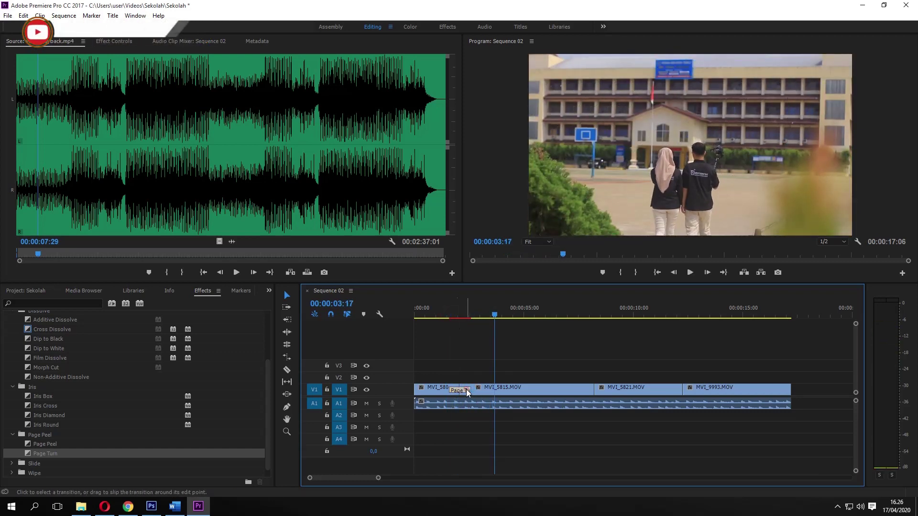
left_click(466, 391)
key("Delete")
Step: Apply Film Dissolve from the Dissolve group to the MVI_5808/MVI_5815 cut
scroll(85, 374, "up", 1)
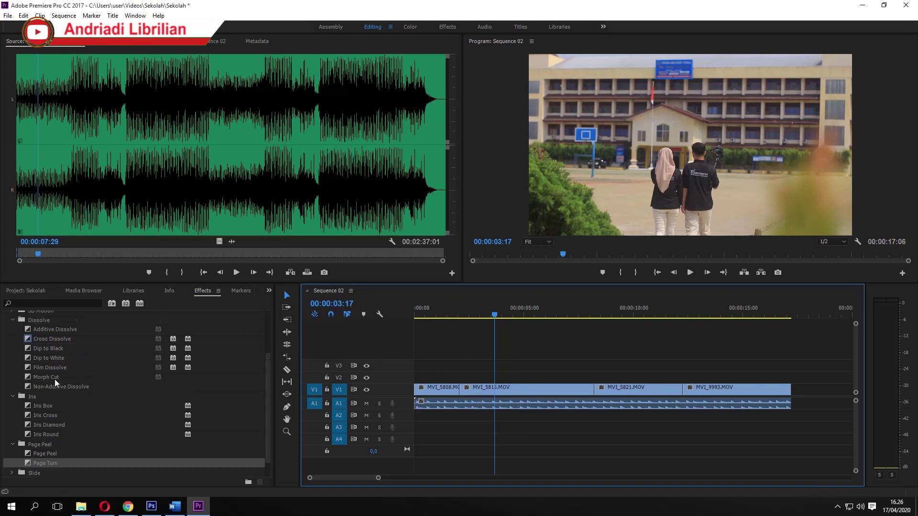
left_click(48, 402)
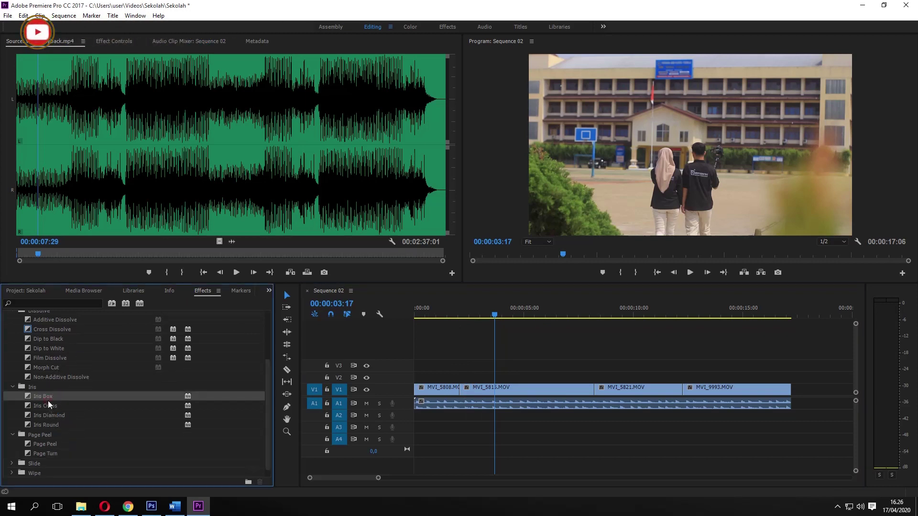
scroll(61, 405, "up", 1)
scroll(63, 406, "up", 1)
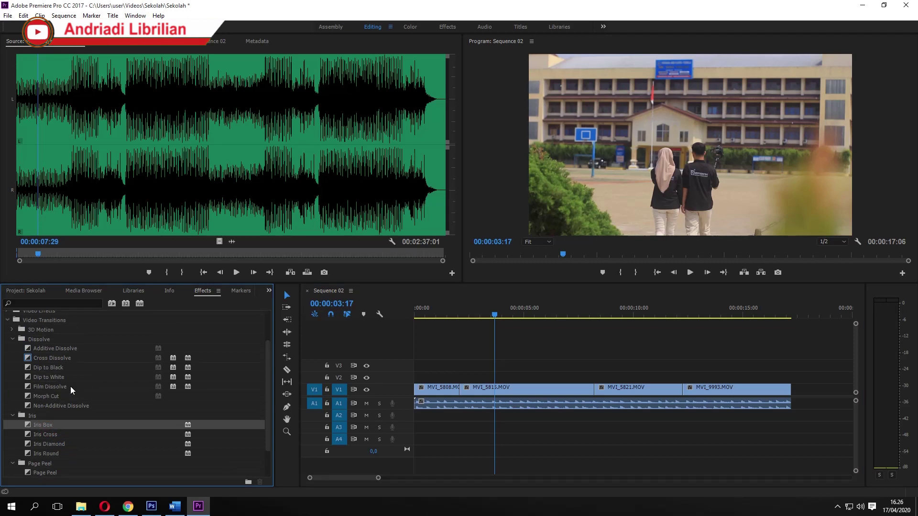
left_click(57, 386)
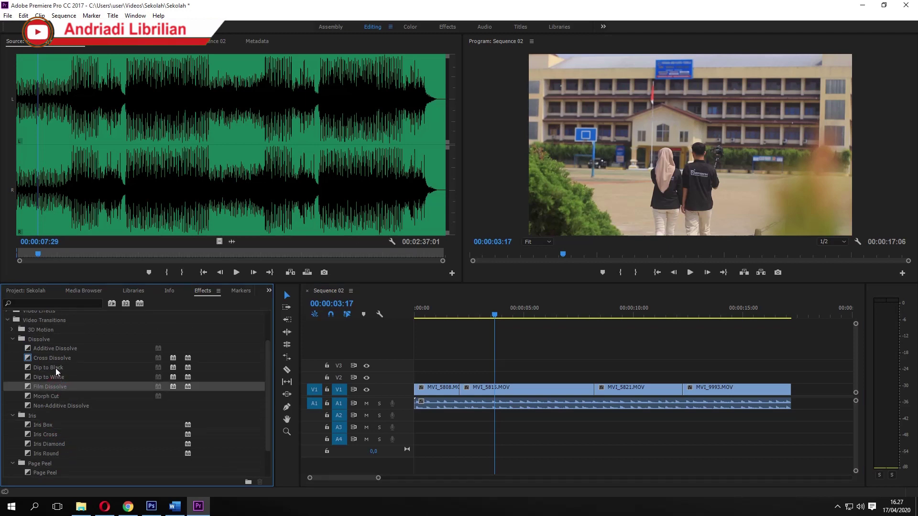
left_click(54, 366)
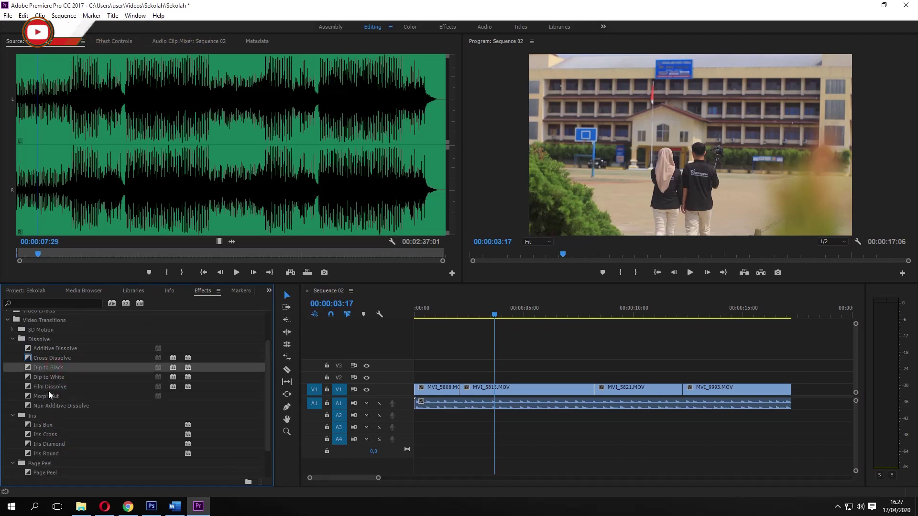
left_click_drag(48, 388, 459, 388)
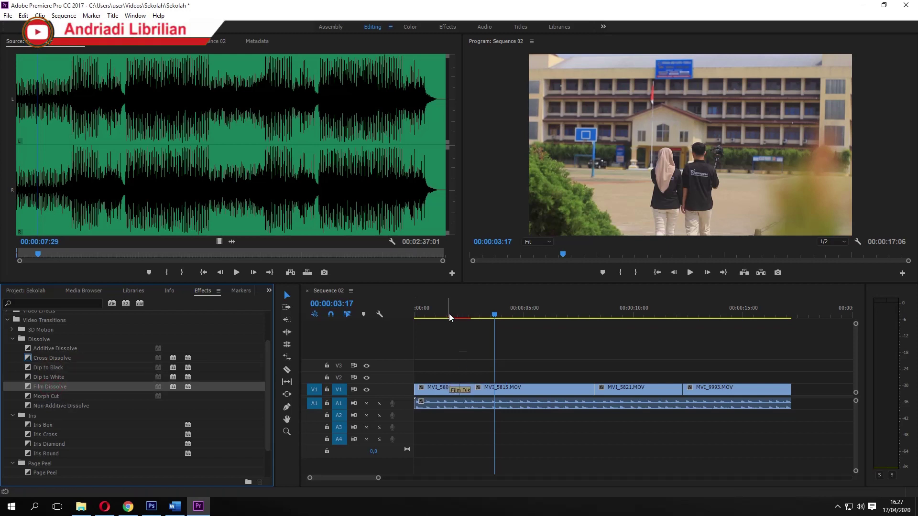
Step: Preview the Film Dissolve by scrubbing through it and by playing the sequence from near the start
left_click(447, 315)
key("space")
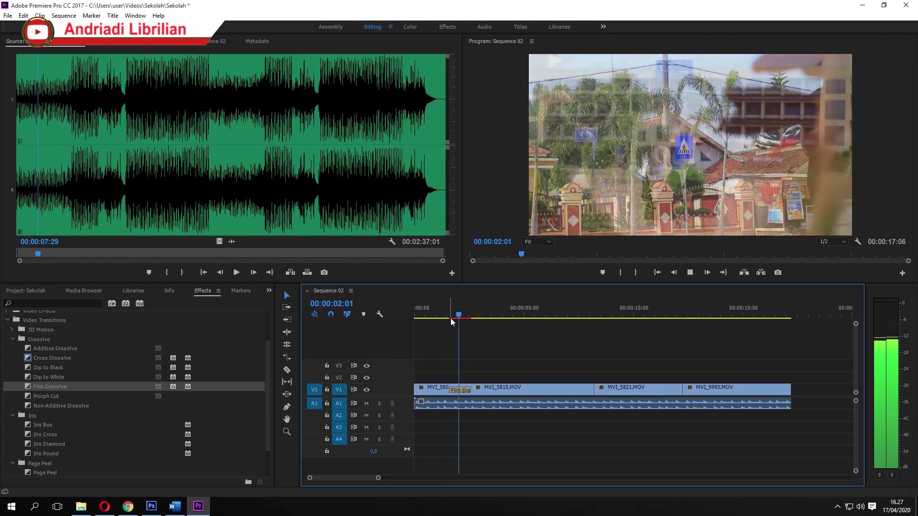
key("space")
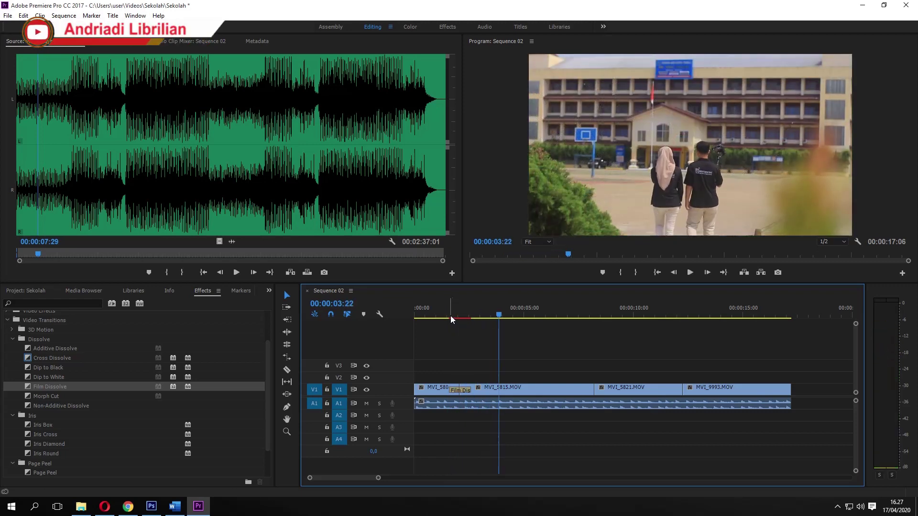
left_click(445, 314)
mouse_move(446, 317)
left_mouse_down()
mouse_move(431, 326)
mouse_move(446, 333)
left_mouse_up()
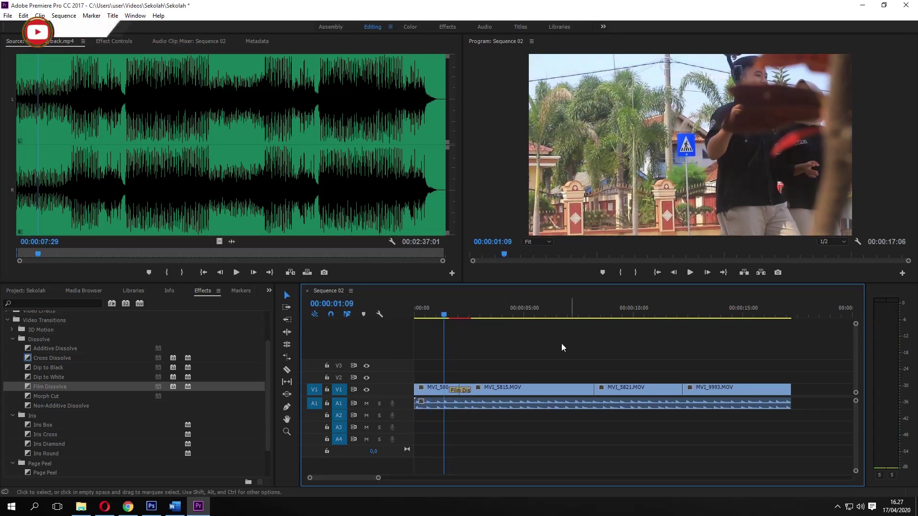
left_click(690, 272)
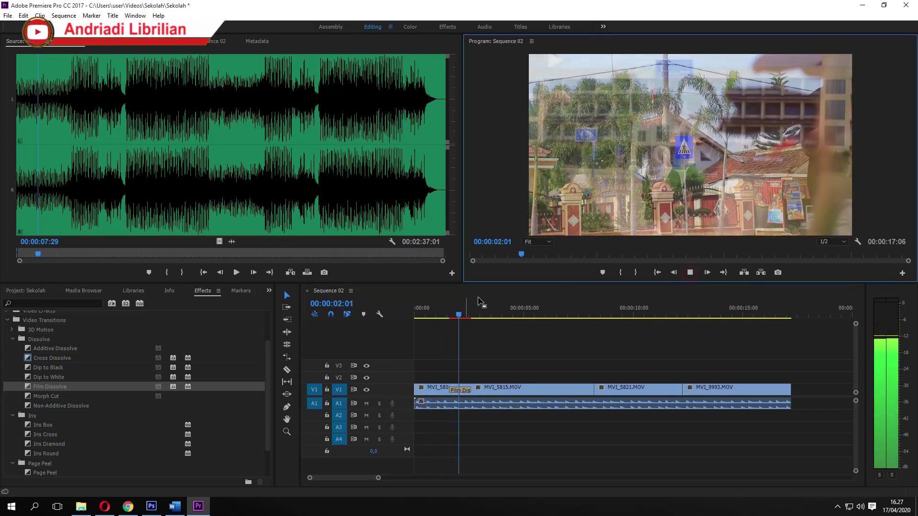
key("space")
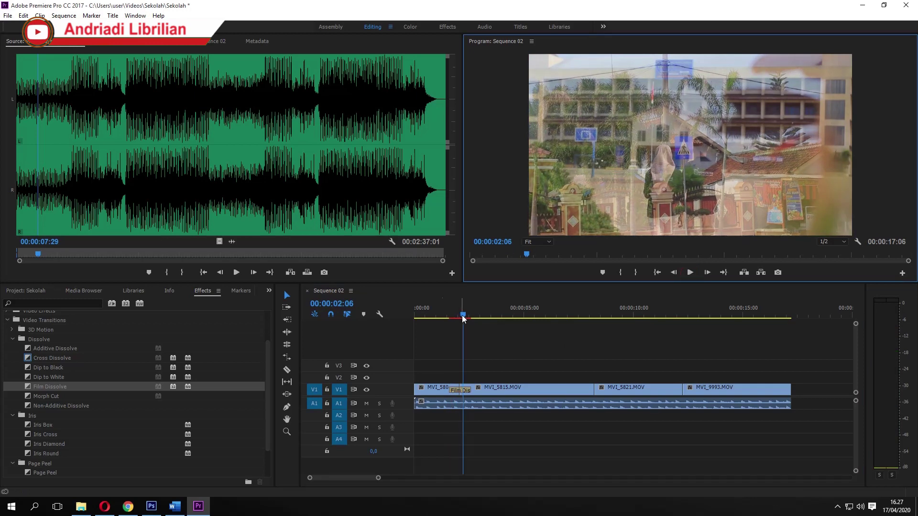
left_click_drag(463, 318, 425, 317)
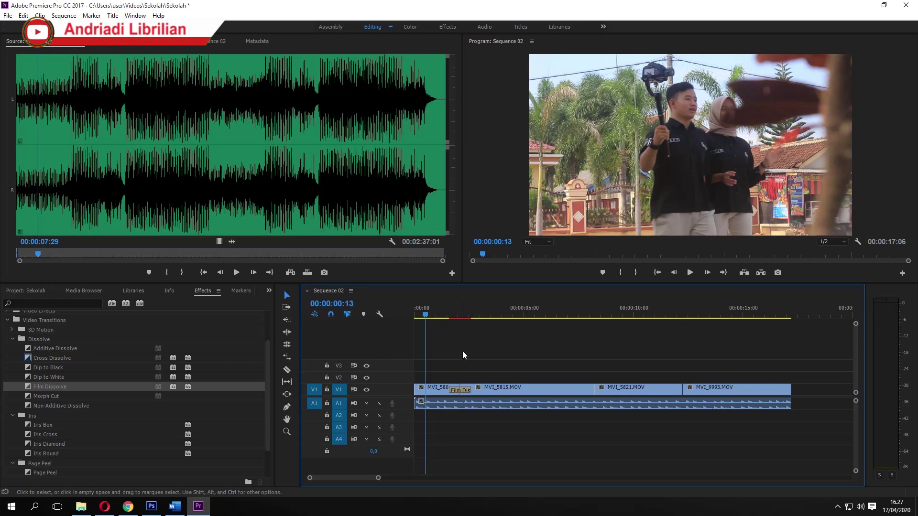
key("space")
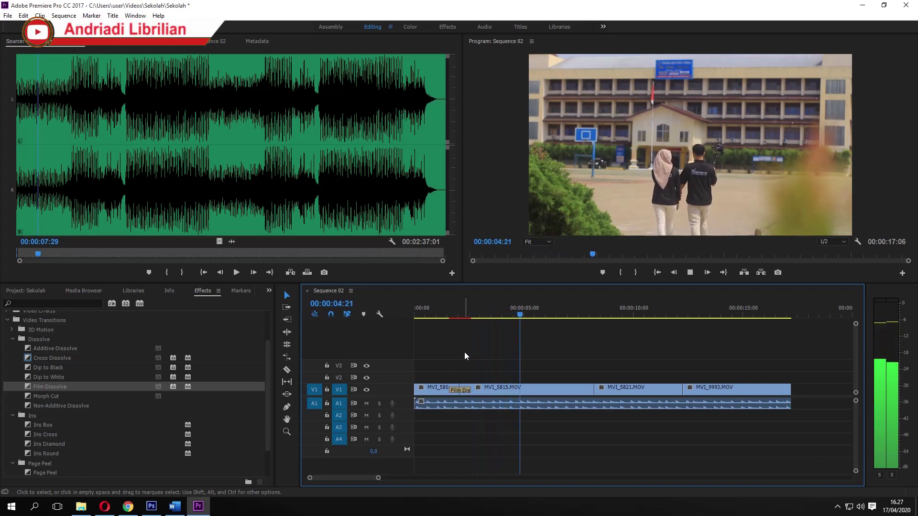
key("space")
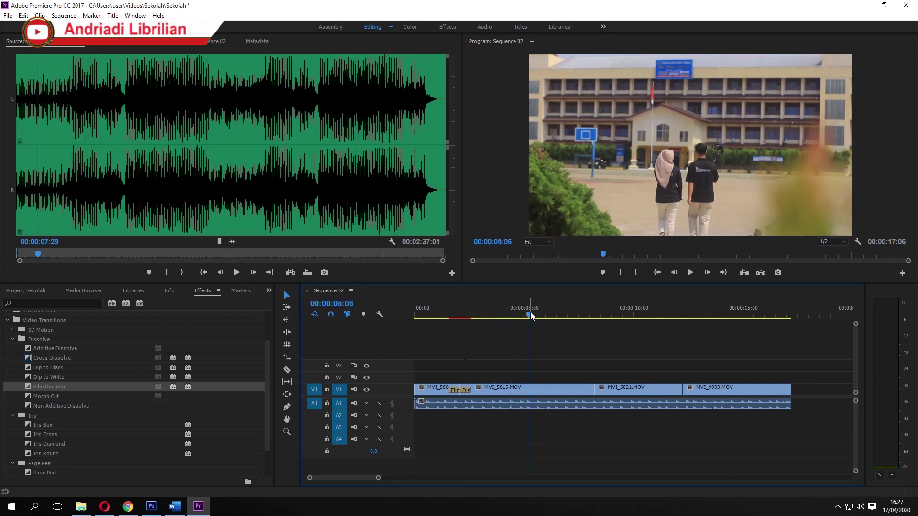
Step: Apply Dip to White to the MVI_5815/MVI_5821 cut and play it back
left_click_drag(531, 316, 578, 316)
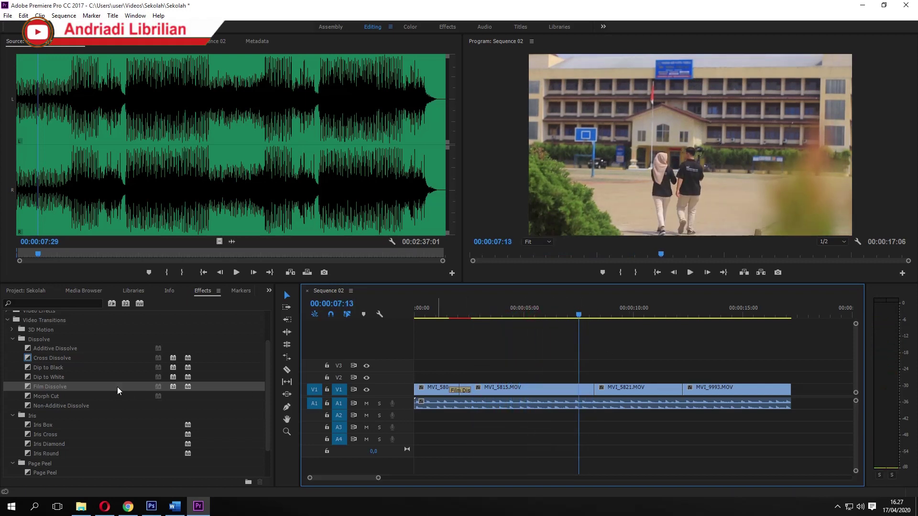
left_click(52, 378)
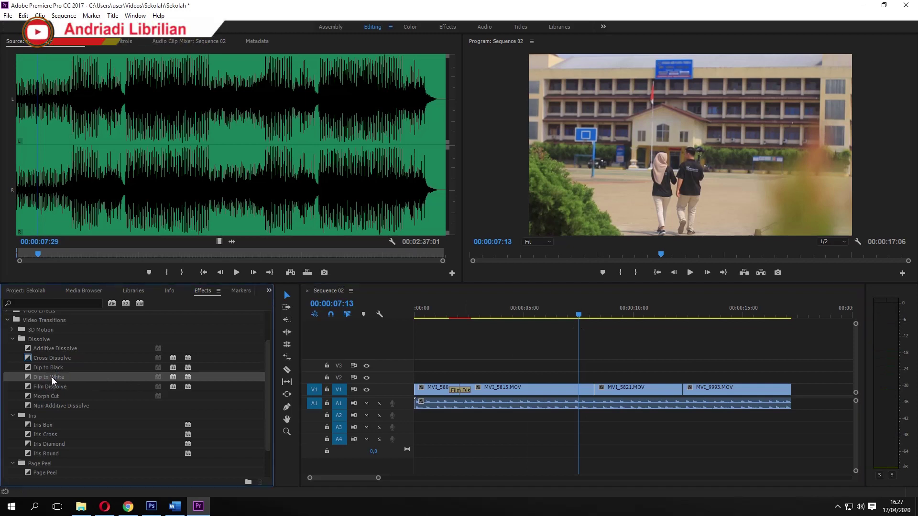
left_click_drag(49, 375, 532, 415)
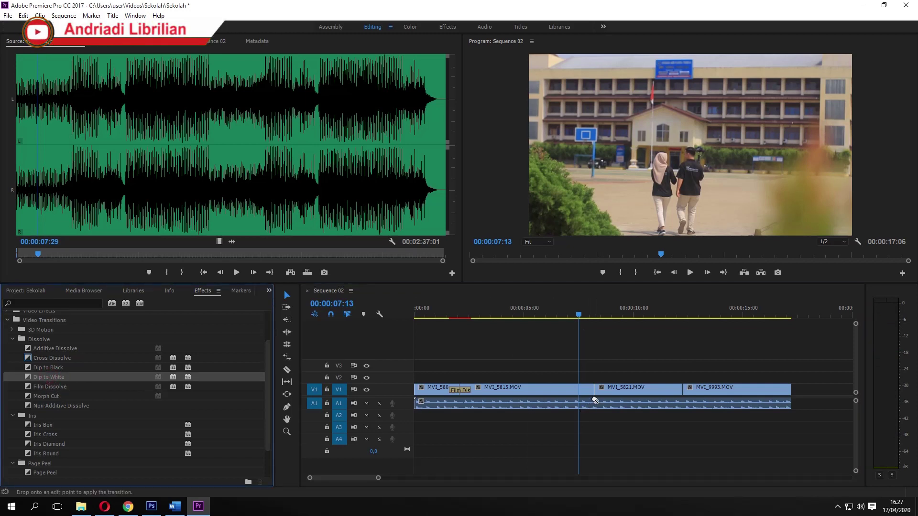
left_click_drag(595, 401, 595, 400)
left_click(583, 327)
key("space")
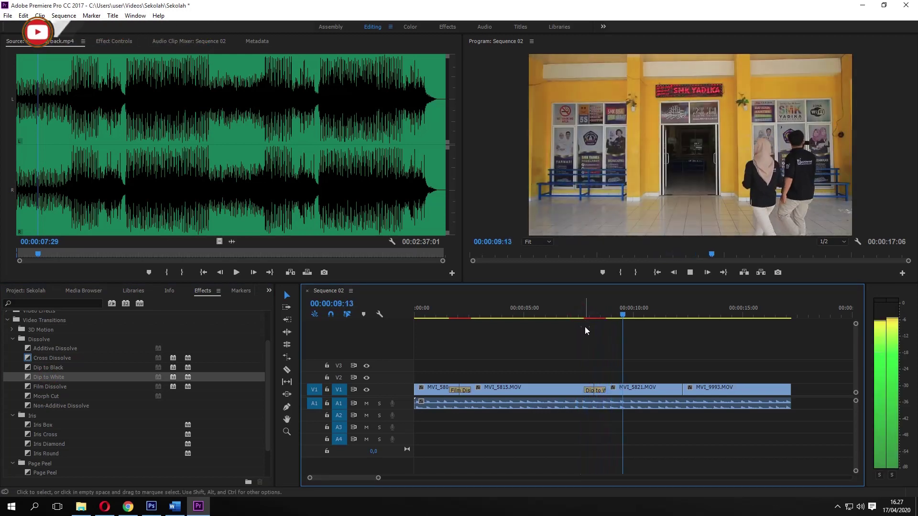
key("space")
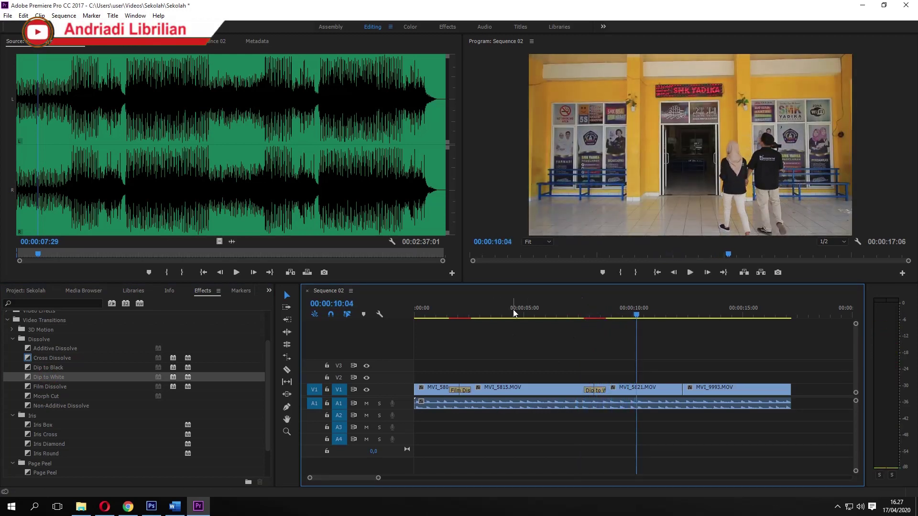
Step: Switch the source view back to picture and show the Project panel's clips. Park the playhead at 00:00:05:06
left_click(513, 314)
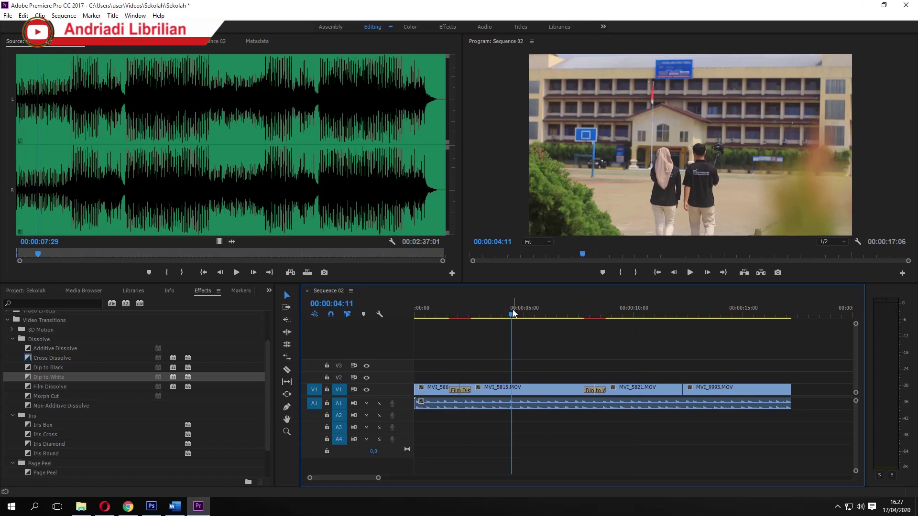
left_click(539, 357)
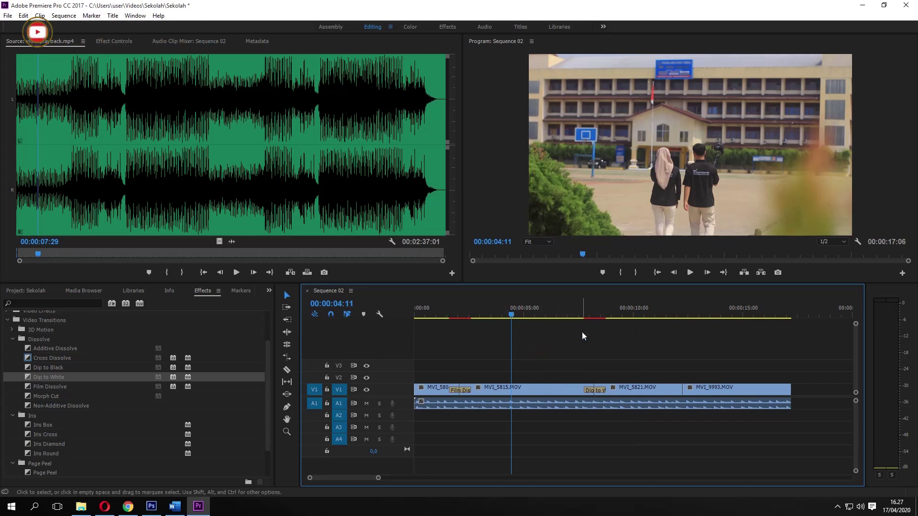
left_click(219, 243)
left_click(31, 290)
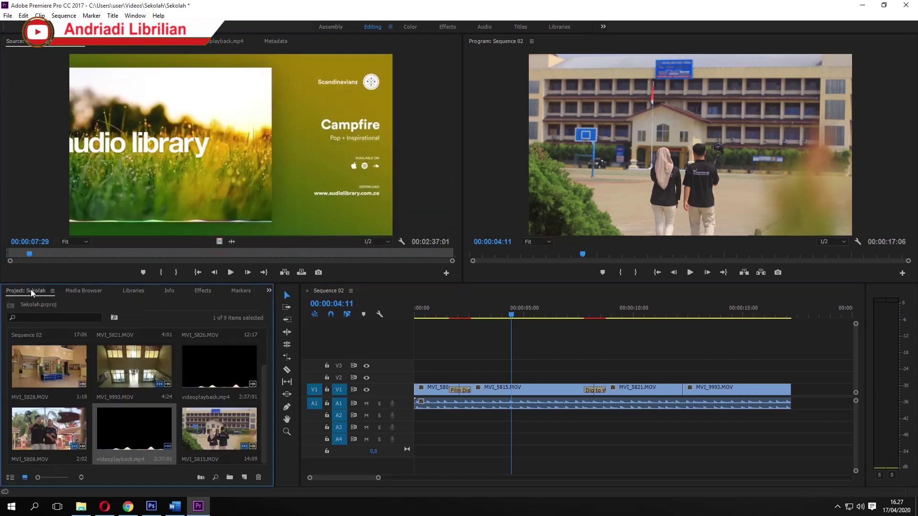
left_click(532, 315)
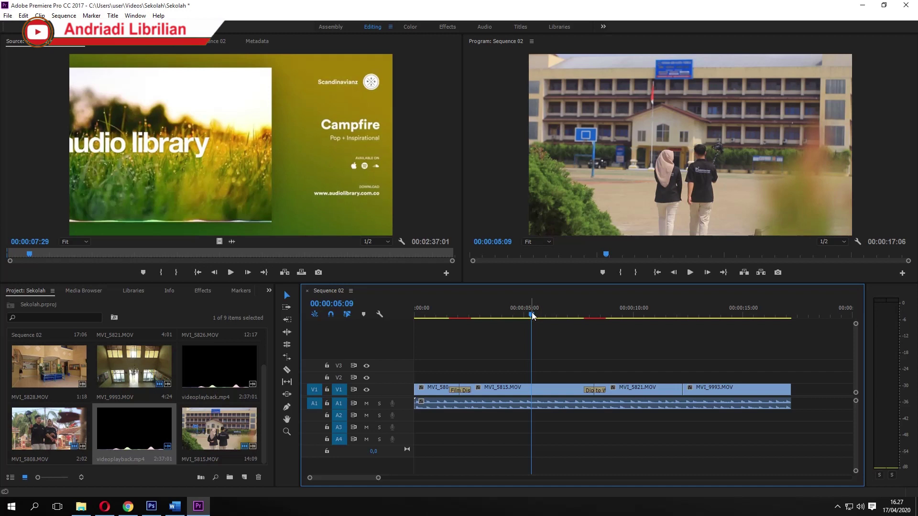
left_click_drag(532, 315, 529, 315)
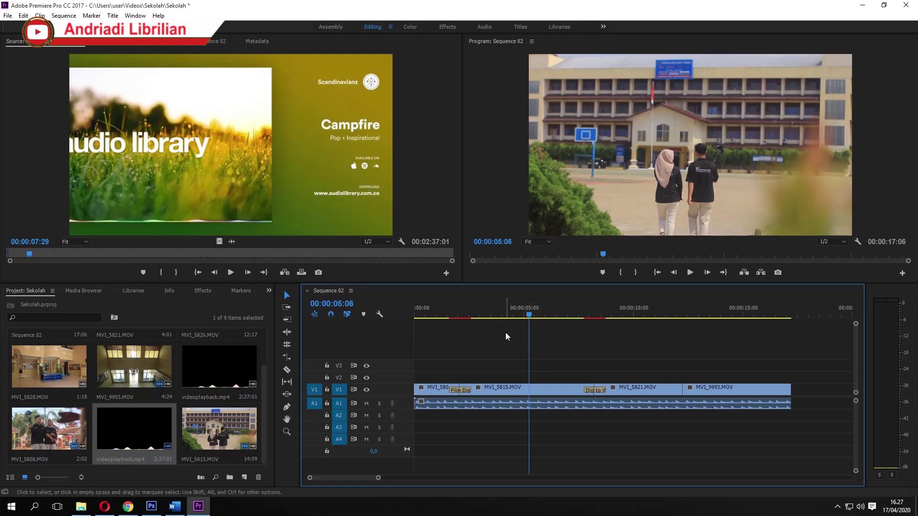
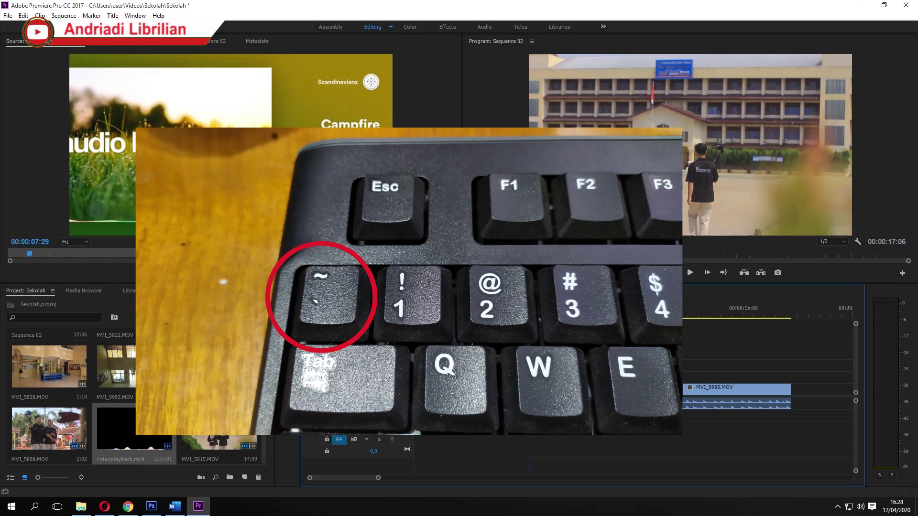
Step: Maximize and restore the timeline, program monitor and project bin, returning the playhead to the start
key("grave")
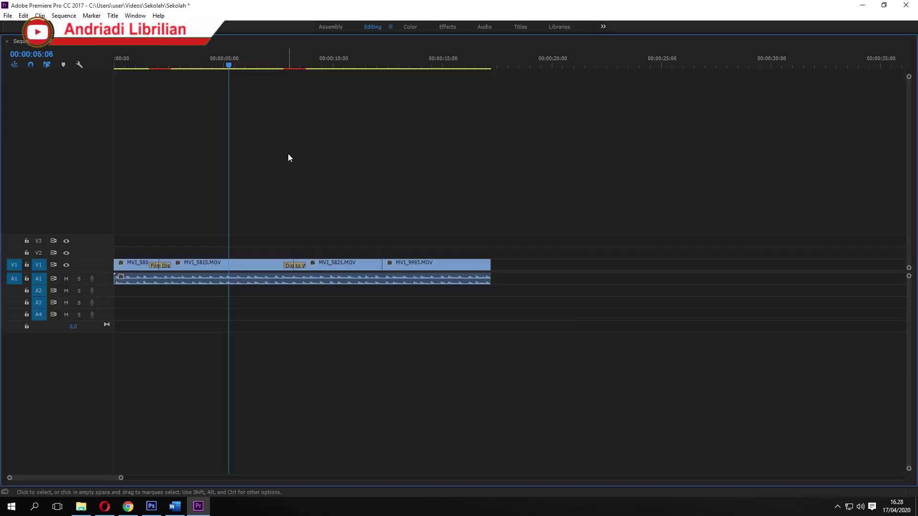
key("grave")
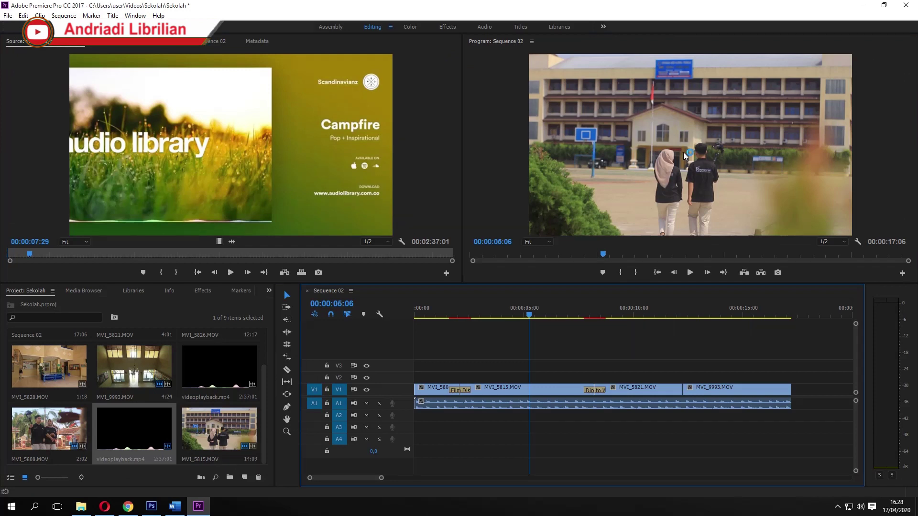
left_click(664, 142)
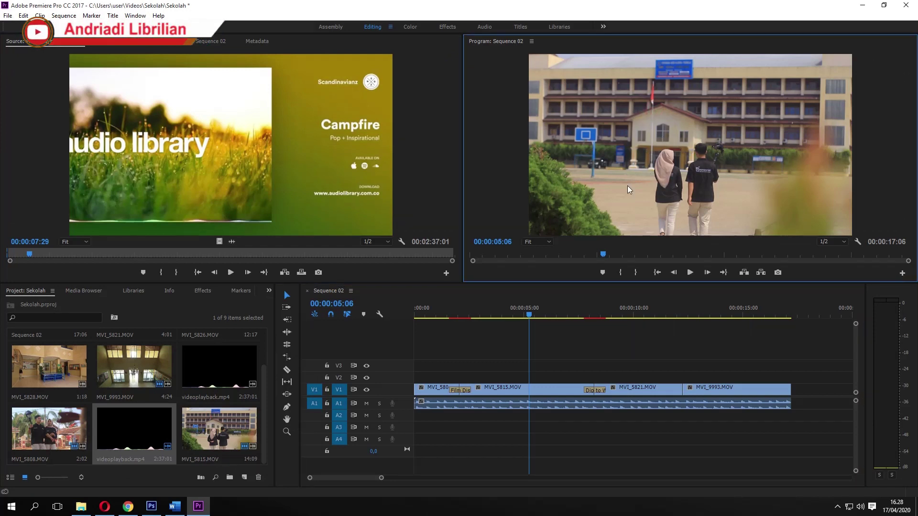
left_click_drag(461, 299, 419, 302)
left_click(616, 160)
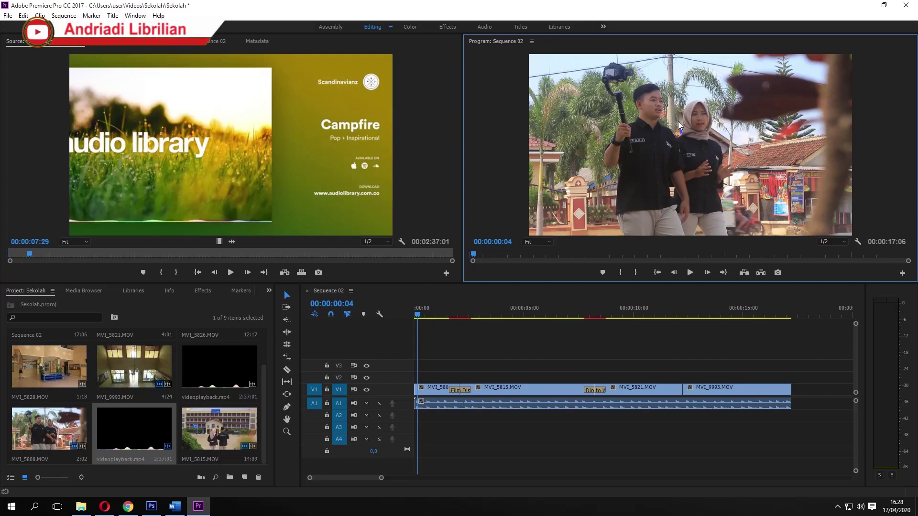
key("grave")
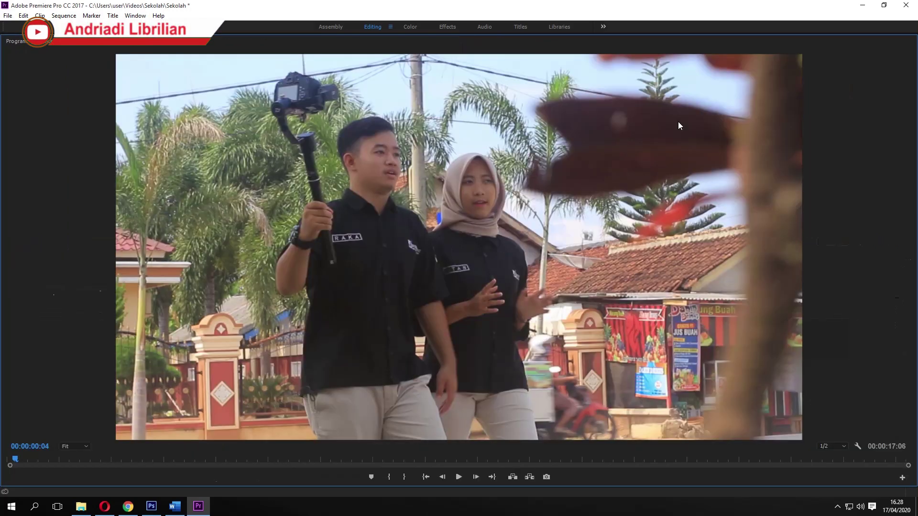
key("grave")
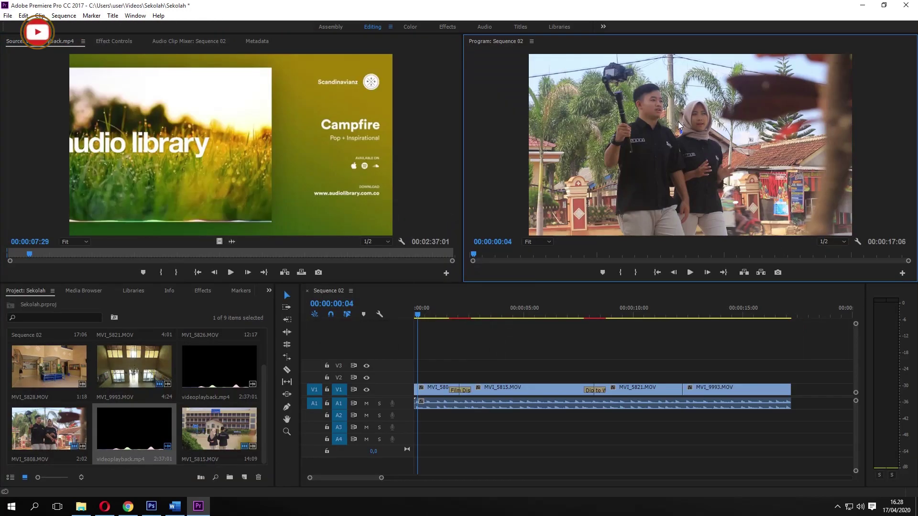
left_click(132, 309)
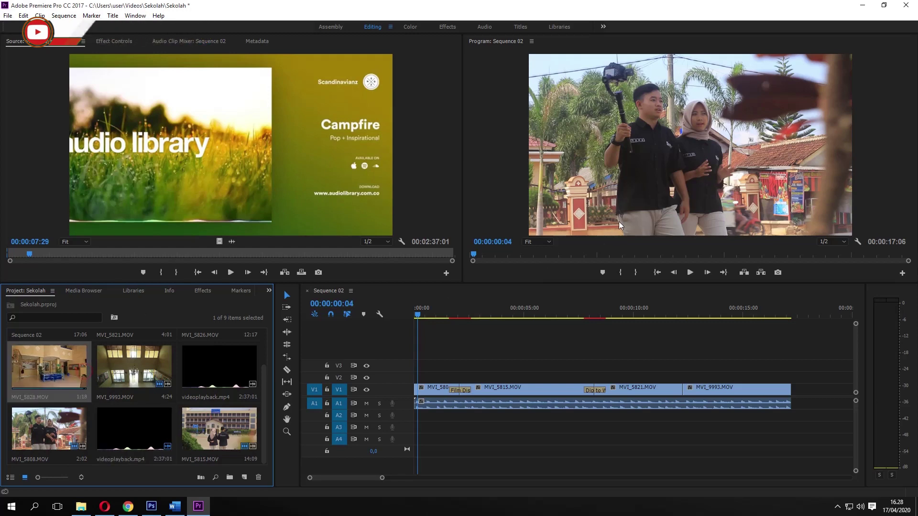
key("grave")
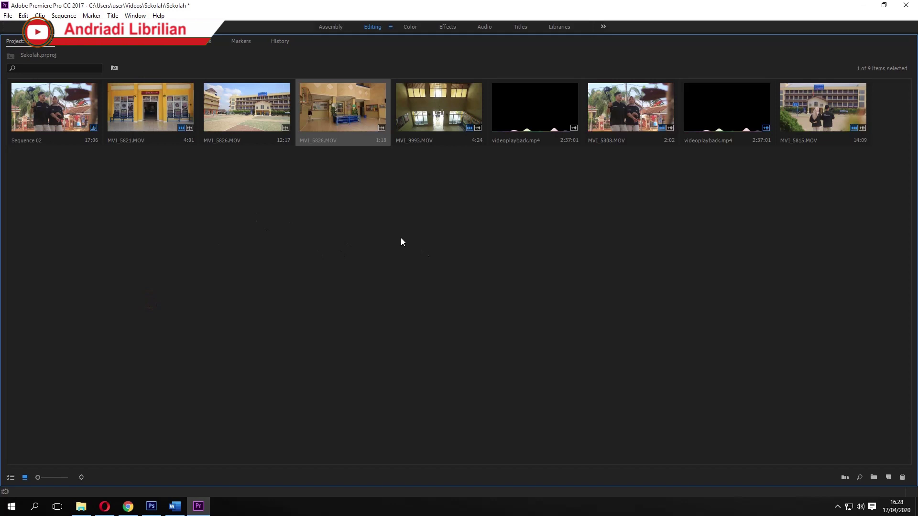
key("grave")
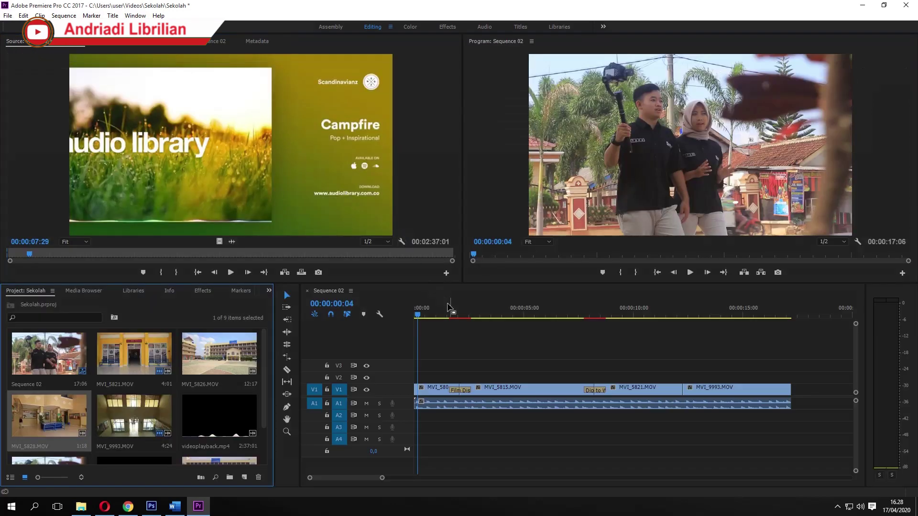
Step: Scrub through the sequence from about 3 to 16 seconds to review the footage
left_click(494, 309)
left_click(479, 306)
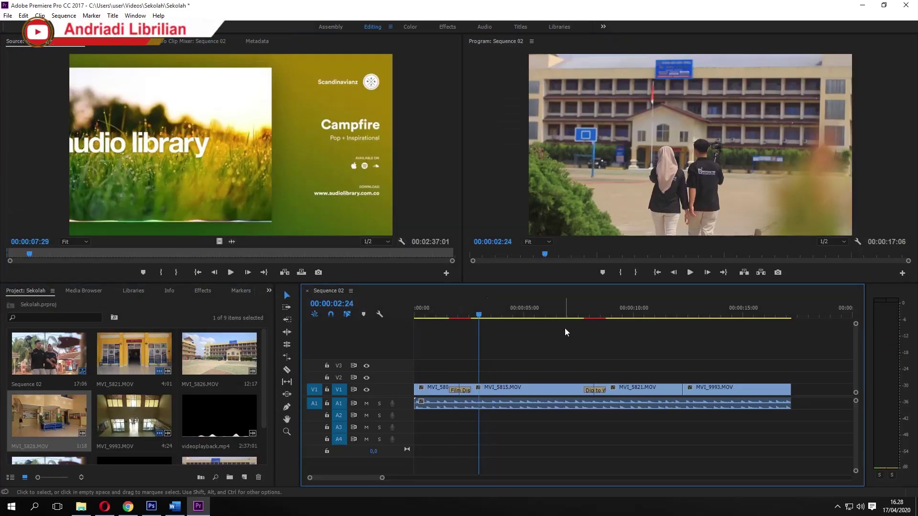
left_click(596, 303)
left_click_drag(596, 304, 759, 340)
scroll(732, 374, "down", 3)
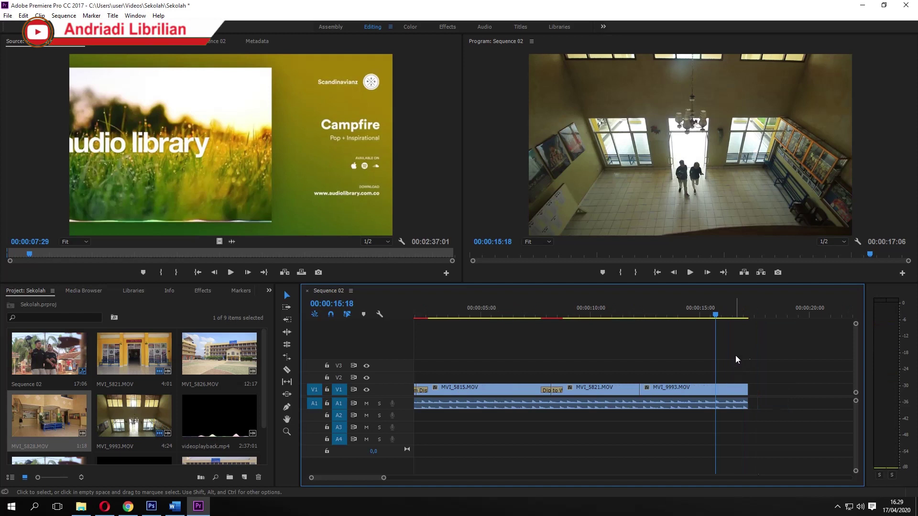
left_click_drag(684, 314, 687, 321)
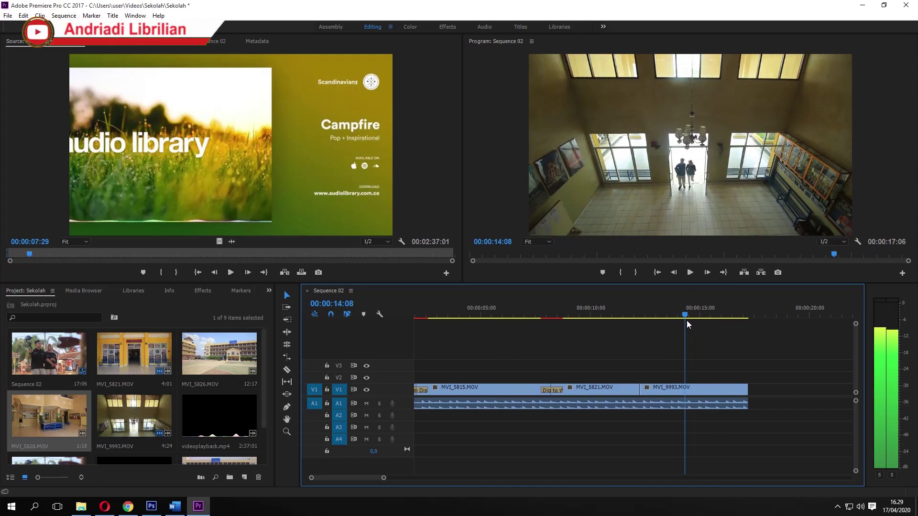
mouse_move(686, 320)
left_mouse_down()
mouse_move(403, 314)
mouse_move(783, 329)
left_mouse_up()
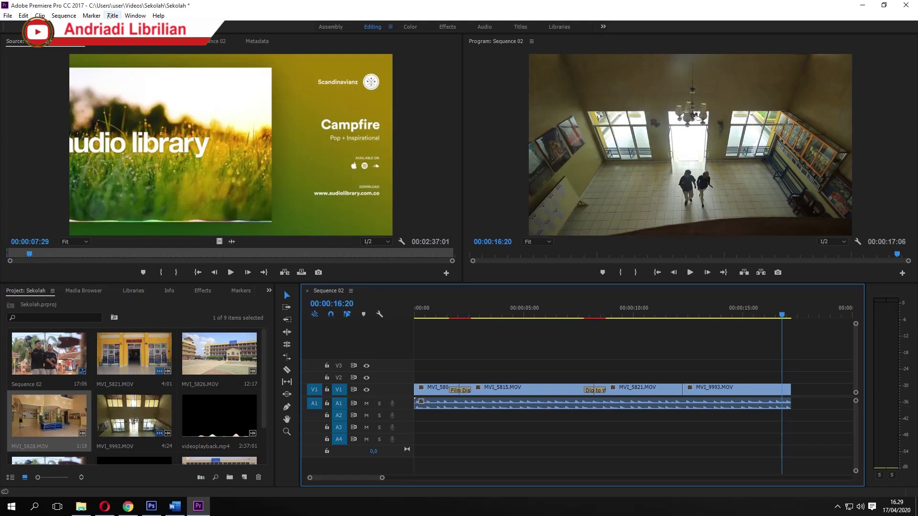
Step: Create a new 1920x1080 default still title named Title 01
left_click(112, 16)
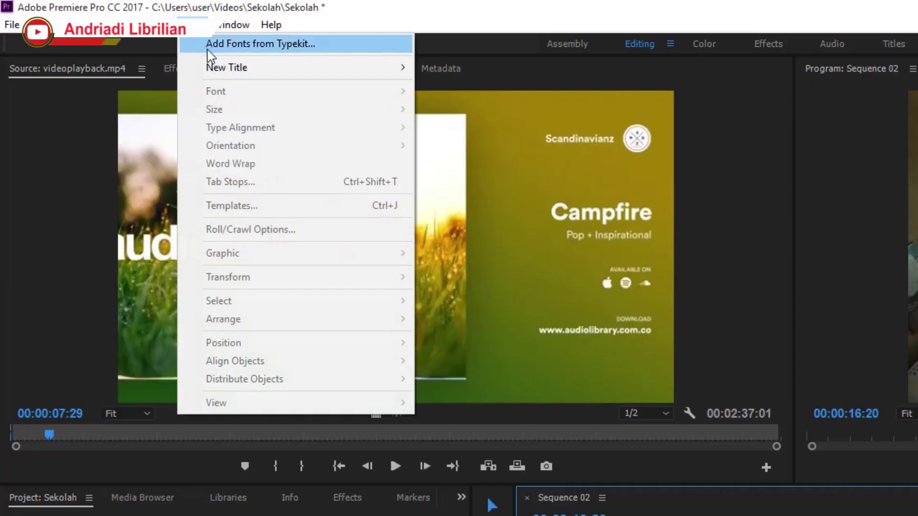
mouse_move(281, 74)
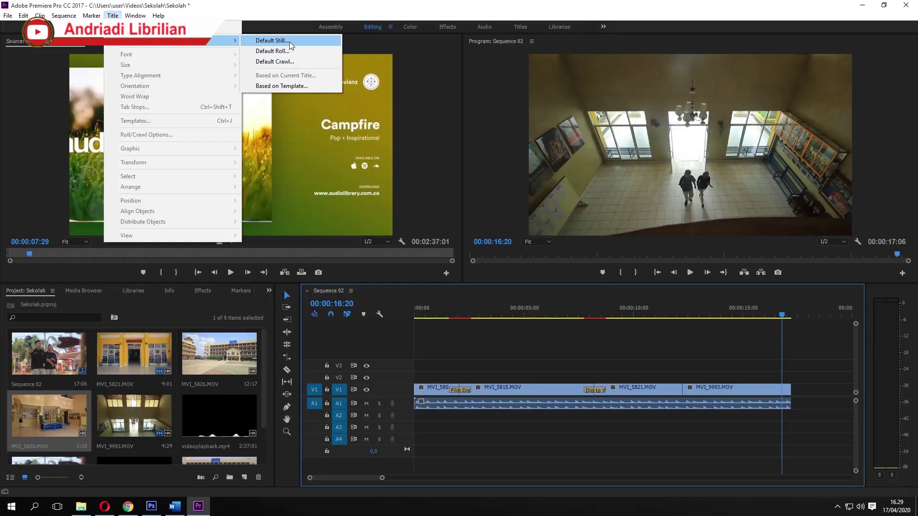
left_click(290, 42)
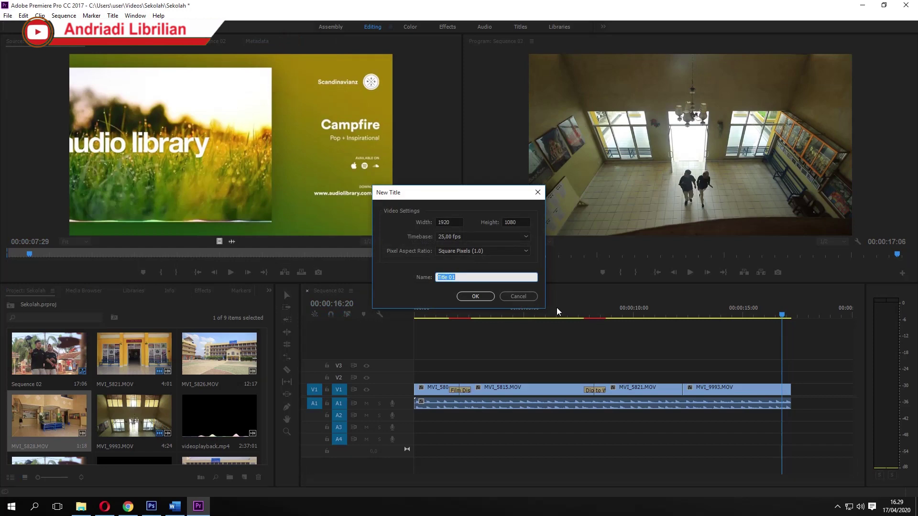
left_click(483, 297)
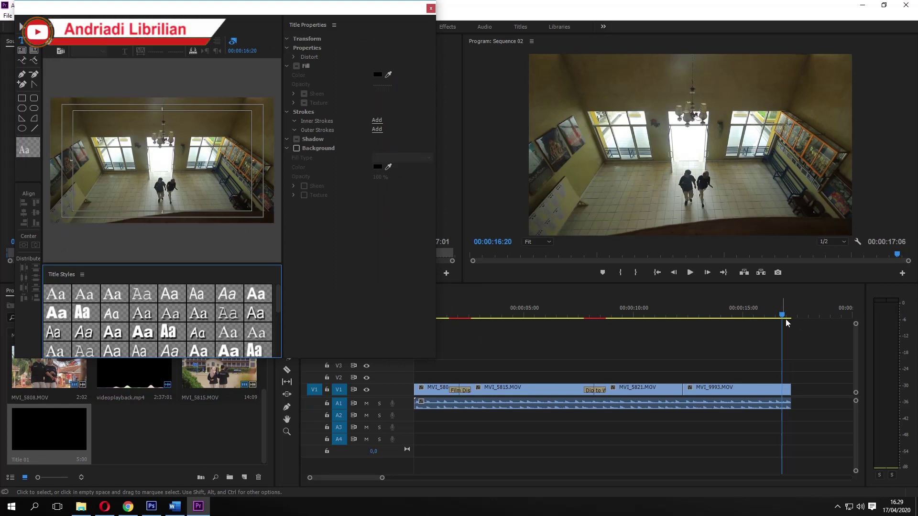
Step: Type the title text 'SMK YADIKA PAGELARAN' in the title frame
left_click_drag(781, 314, 796, 315)
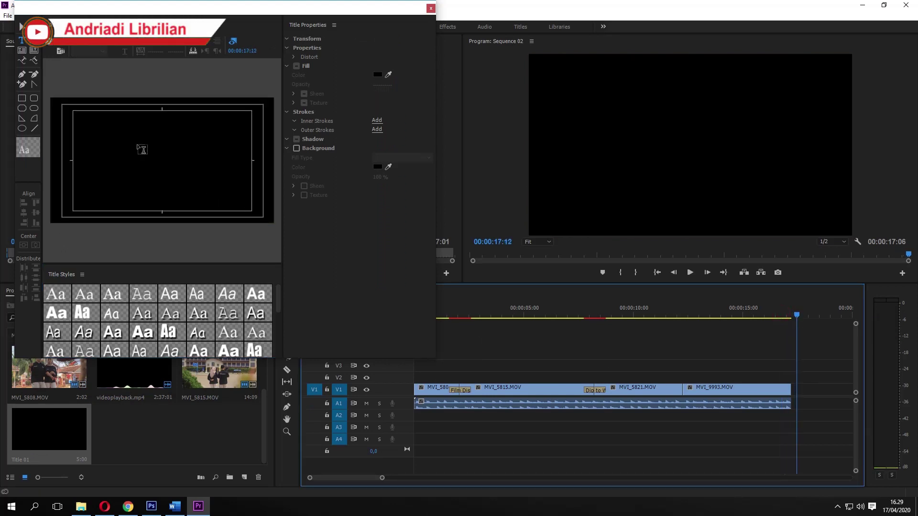
left_click(122, 139)
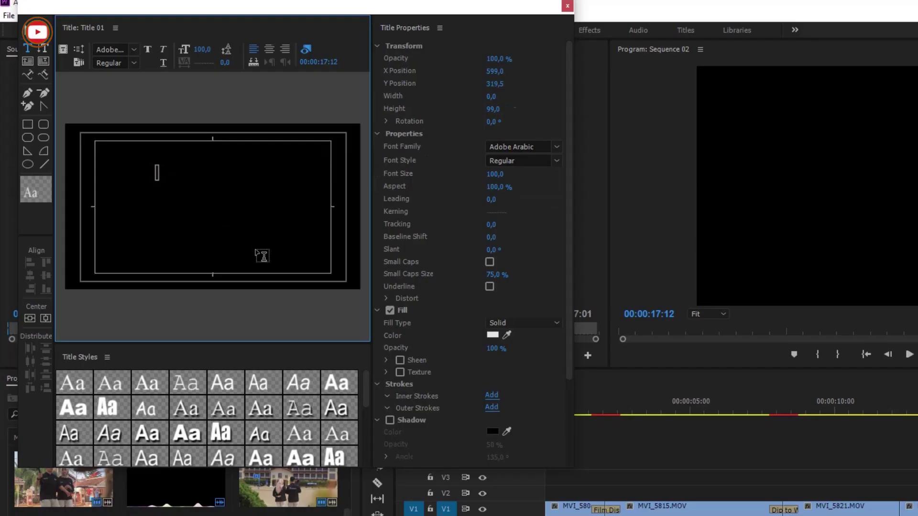
type("SMK YADIKA PAGE")
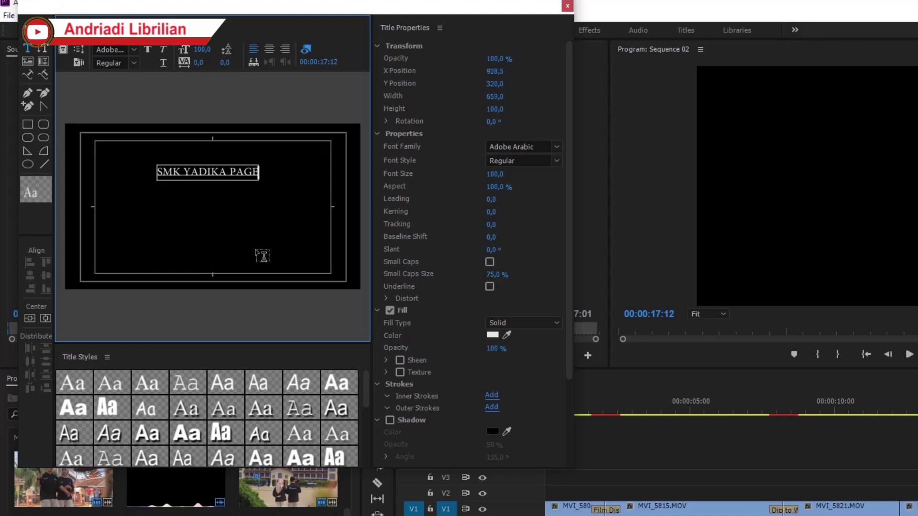
type("LARAN")
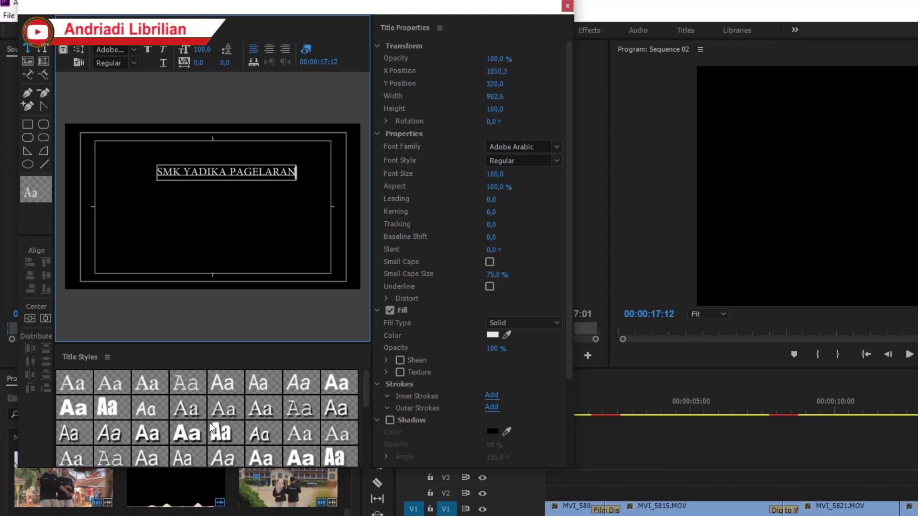
Step: Try the Impact shadow and outlined title styles on the text
scroll(204, 423, "down", 3)
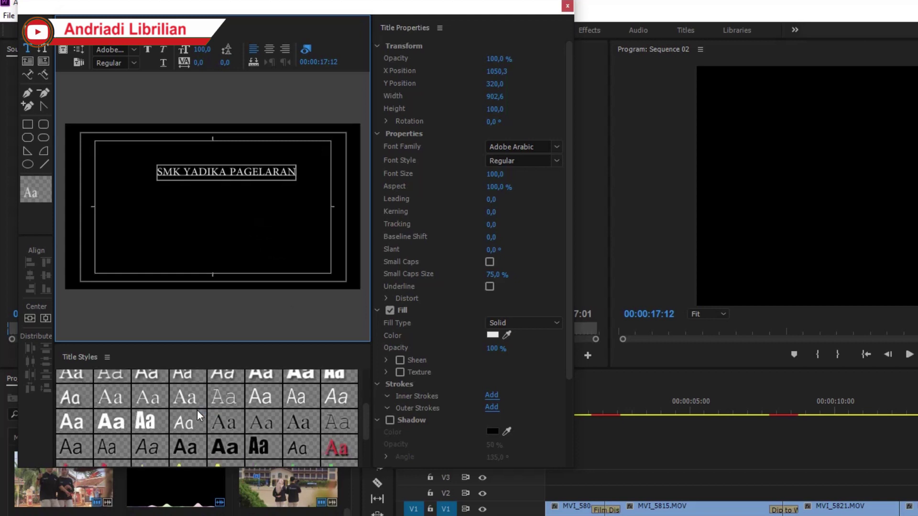
scroll(200, 416, "down", 3)
scroll(203, 415, "down", 2)
scroll(205, 414, "down", 2)
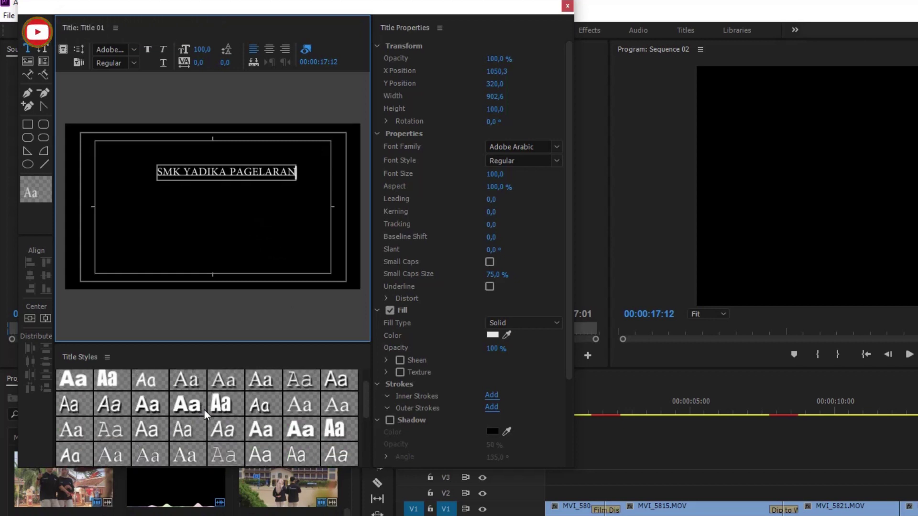
left_click(218, 410)
scroll(218, 414, "down", 1)
scroll(218, 415, "down", 1)
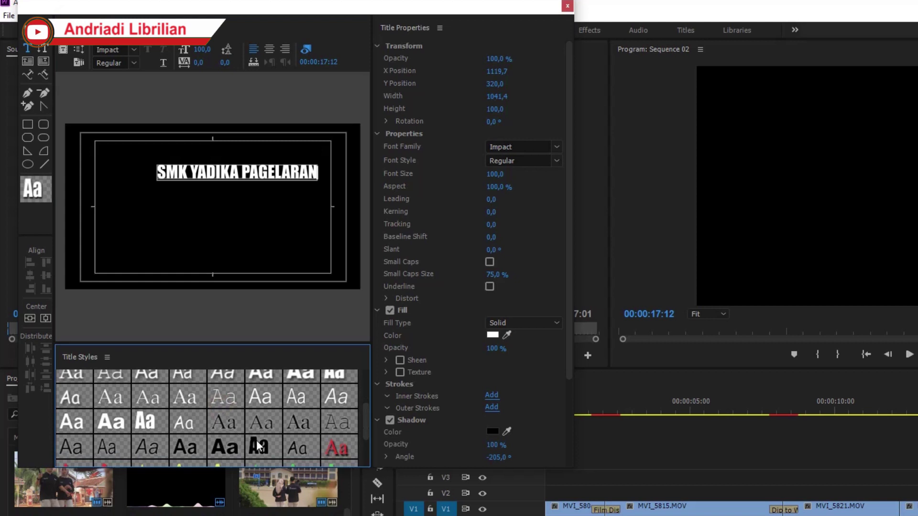
left_click(219, 427)
scroll(218, 426, "down", 2)
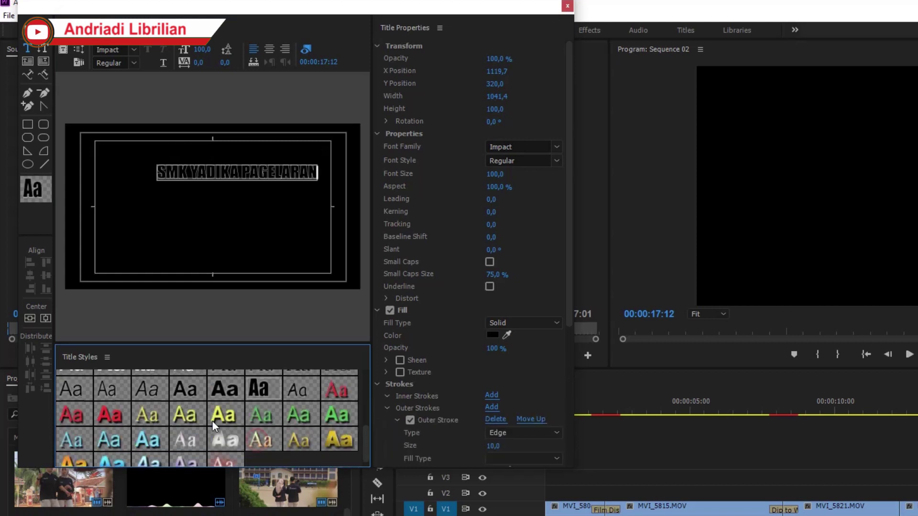
Step: Try red and gold styles, then settle on white Arial Bold with shadow
left_click(338, 383)
left_click(124, 410)
left_click(262, 435)
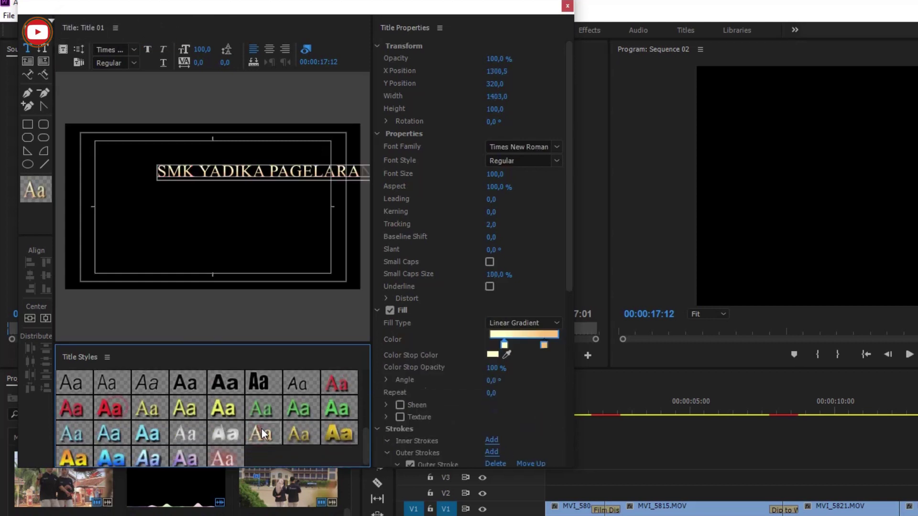
left_click(329, 428)
scroll(179, 428, "down", 5)
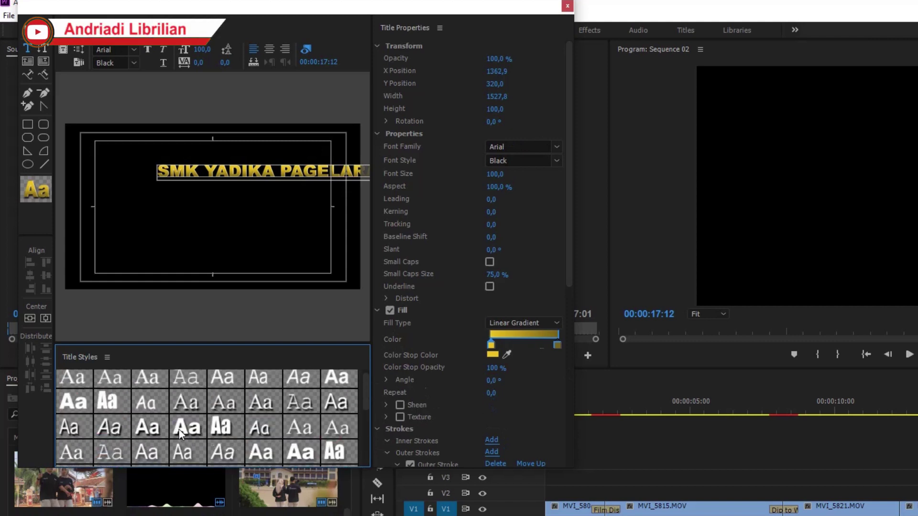
left_click(149, 429)
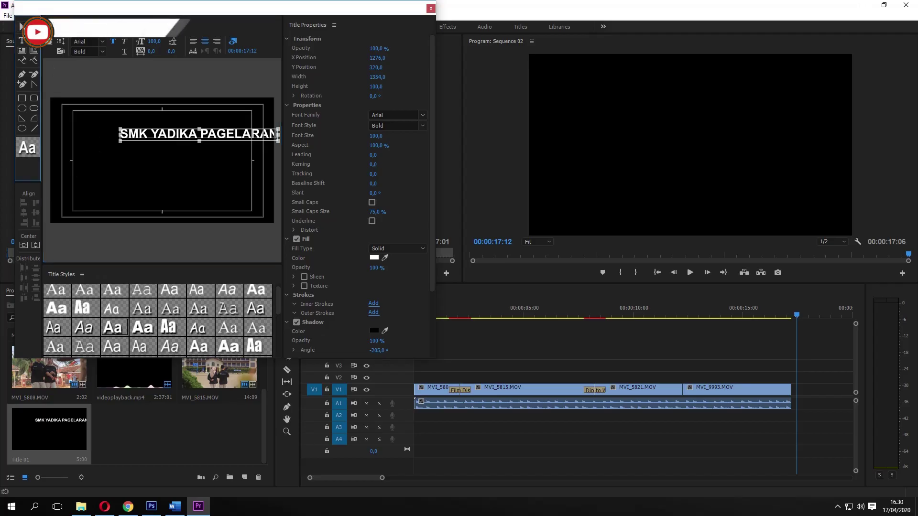
Step: Centre the title text vertically and horizontally in the frame
left_click_drag(161, 136, 122, 166)
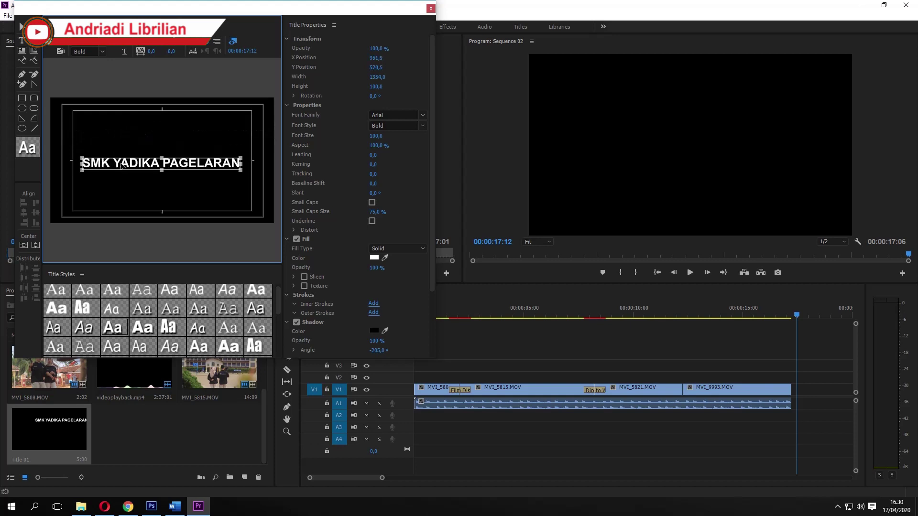
left_click(24, 245)
left_click(34, 245)
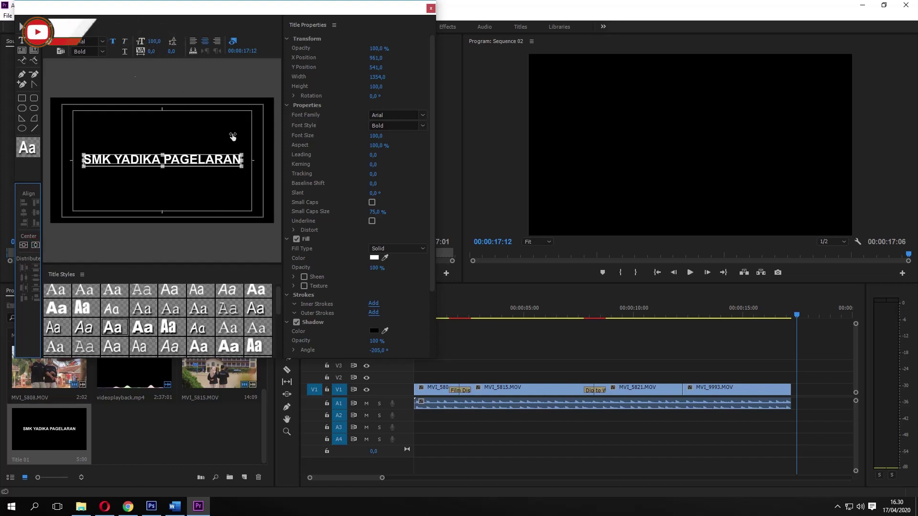
Step: Reduce the font size to 70.8 and raise the text slightly to Y 477.1
left_click_drag(242, 167, 236, 166)
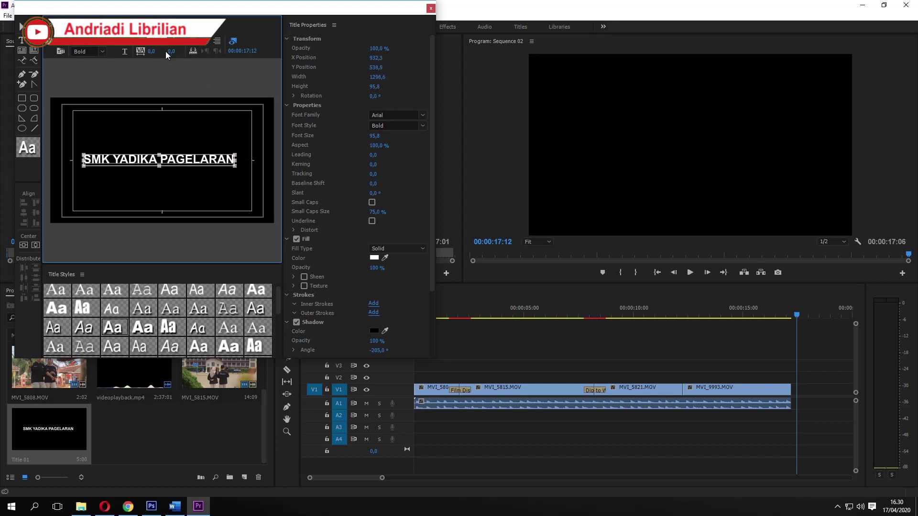
left_click(157, 60)
left_click_drag(139, 162, 139, 162)
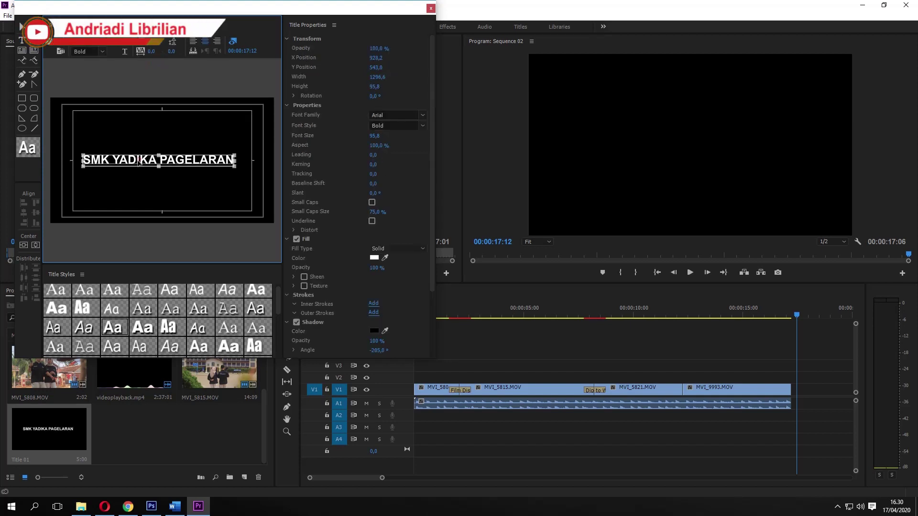
left_click_drag(150, 47, 137, 48)
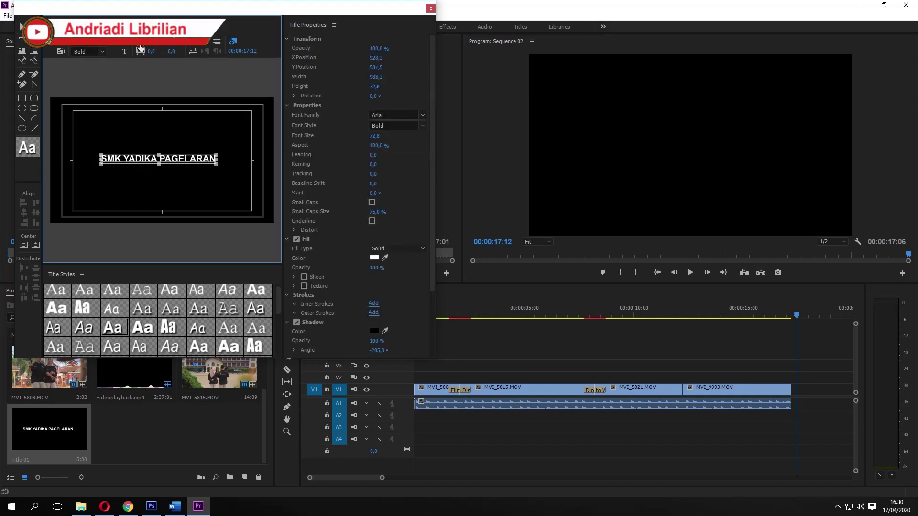
left_click_drag(190, 159, 192, 153)
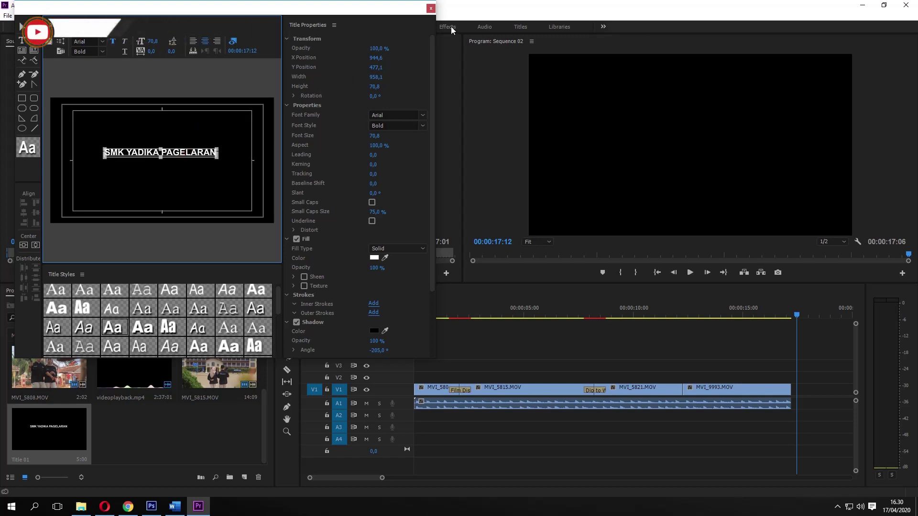
Step: Close the title designer and reopen Title 01 to check it
left_click(430, 8)
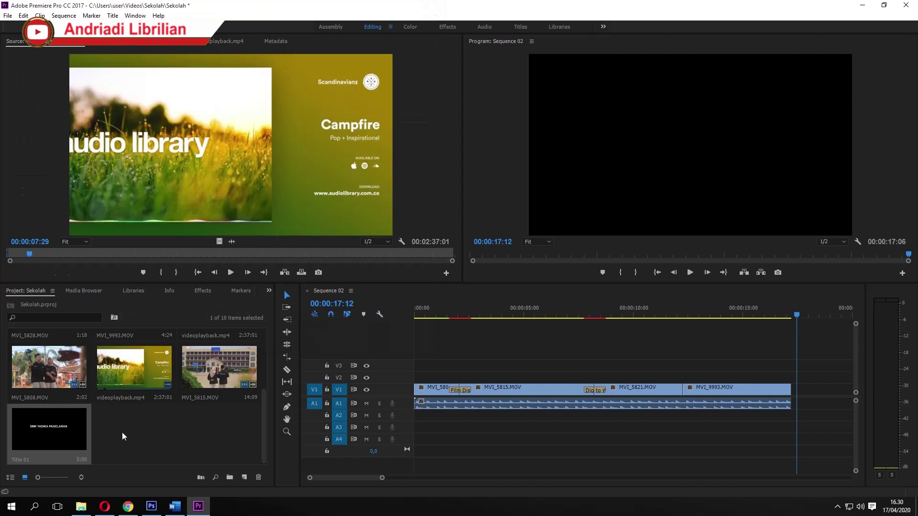
left_click(41, 430)
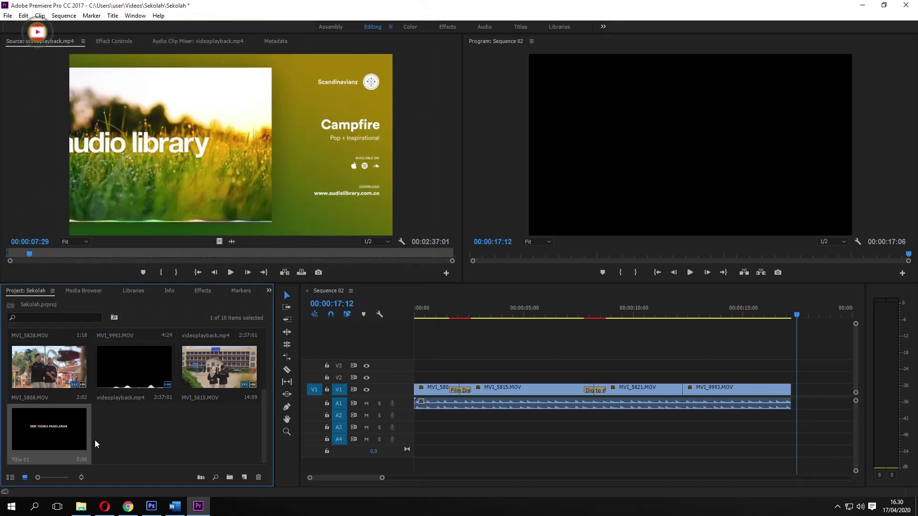
double_click(55, 430)
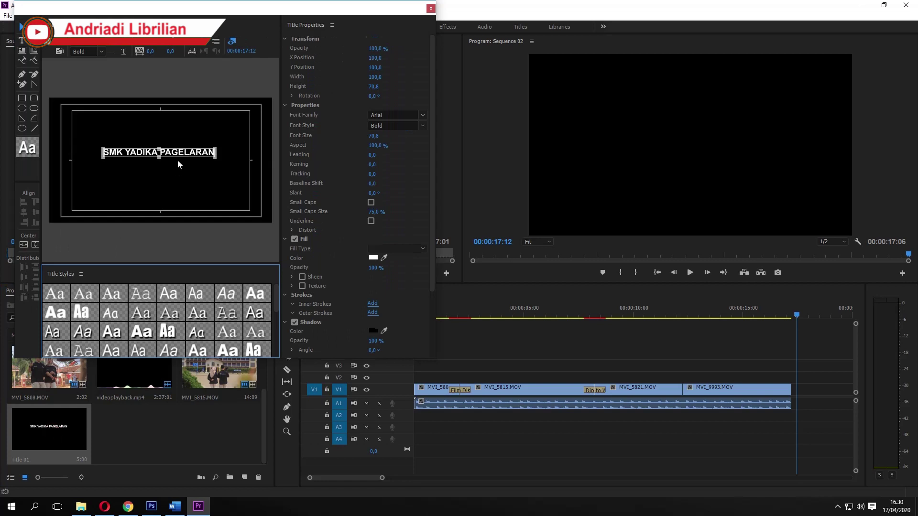
Step: Close it again and place Title 01 on V2 above the final MVI_9993 clip
left_click(430, 9)
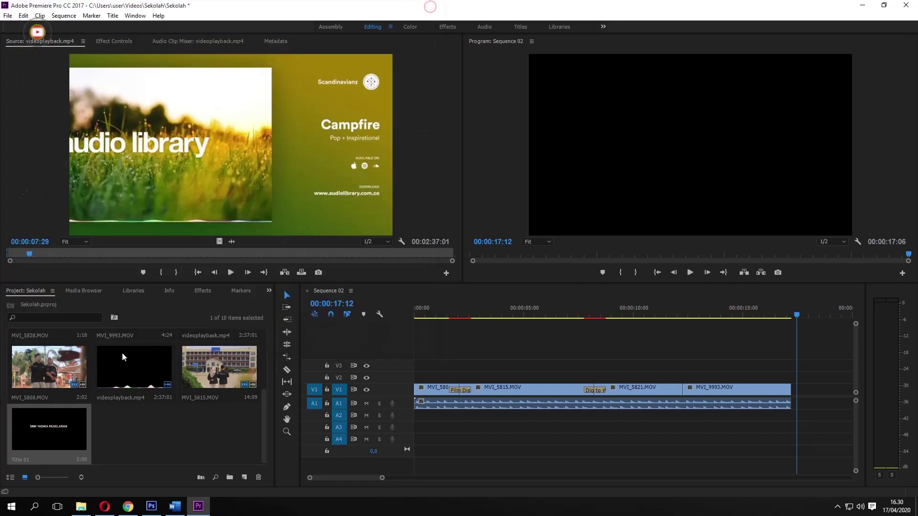
left_click(54, 435)
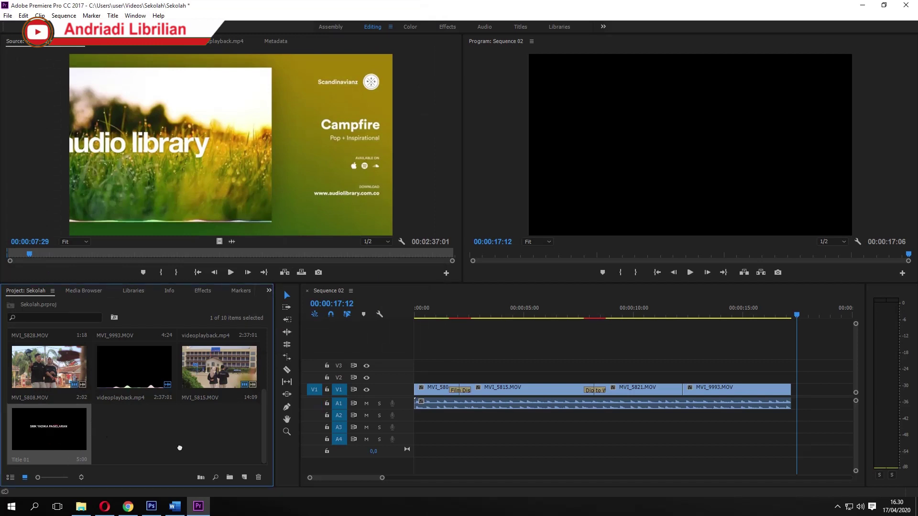
mouse_move(483, 438)
left_mouse_down()
mouse_move(717, 379)
mouse_move(694, 379)
left_mouse_up()
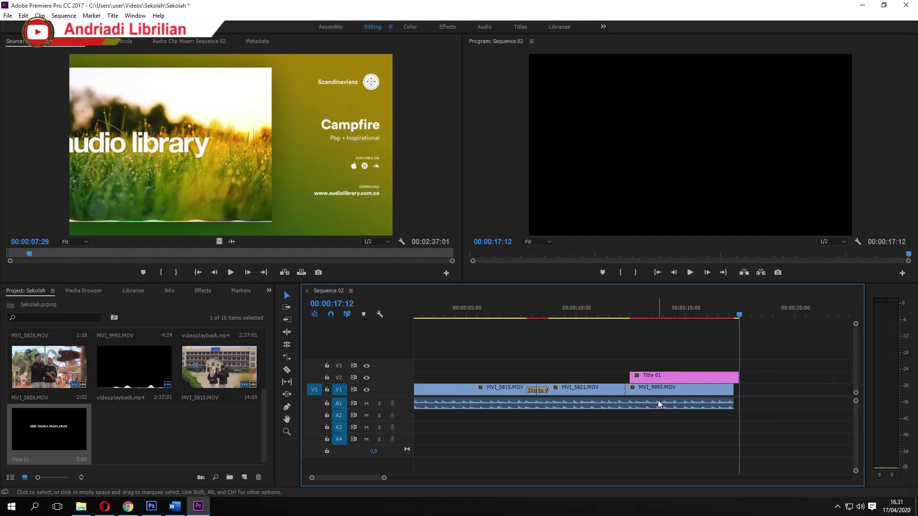
Step: Move Title 01 down to V1 right after MVI_9993.MOV
scroll(631, 404, "down", 5)
left_click_drag(544, 312, 577, 306)
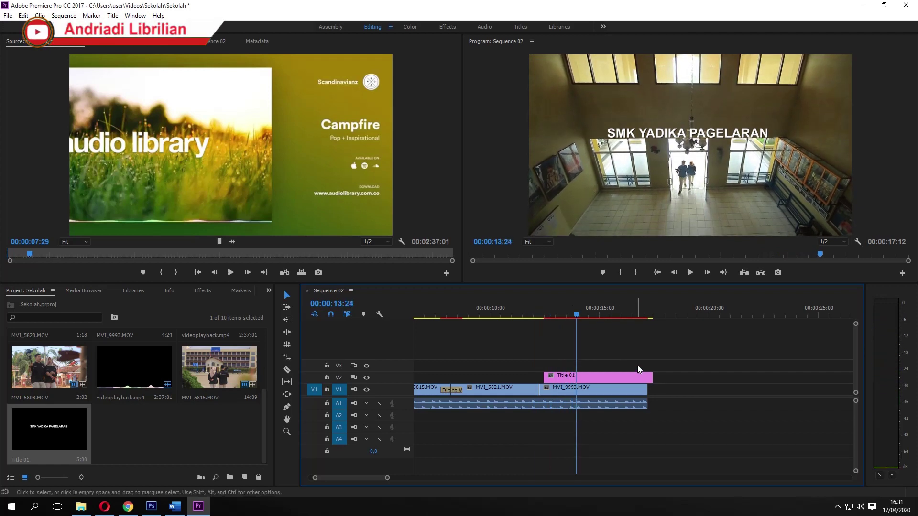
mouse_move(614, 372)
left_mouse_down()
mouse_move(714, 390)
mouse_move(703, 391)
left_mouse_up()
Step: Extend the A1 music clip to end with Title 01
left_click(641, 315)
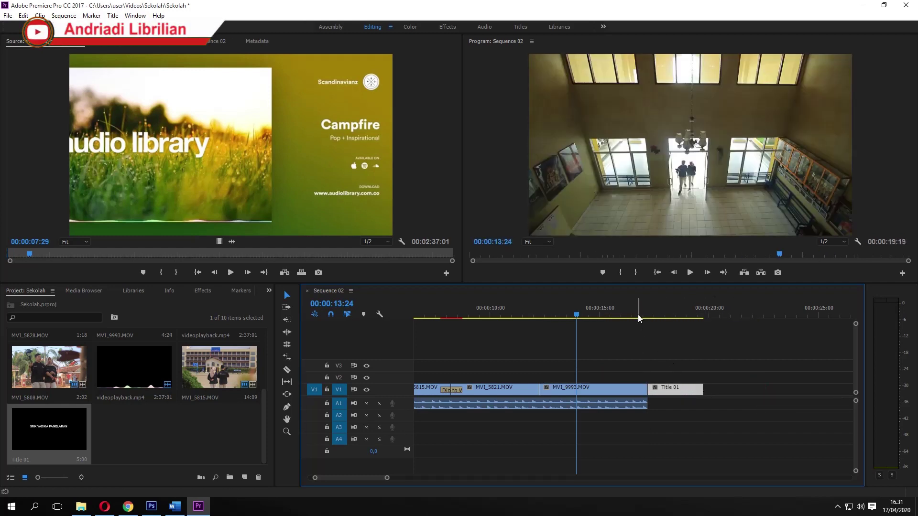
left_click_drag(642, 314, 627, 315)
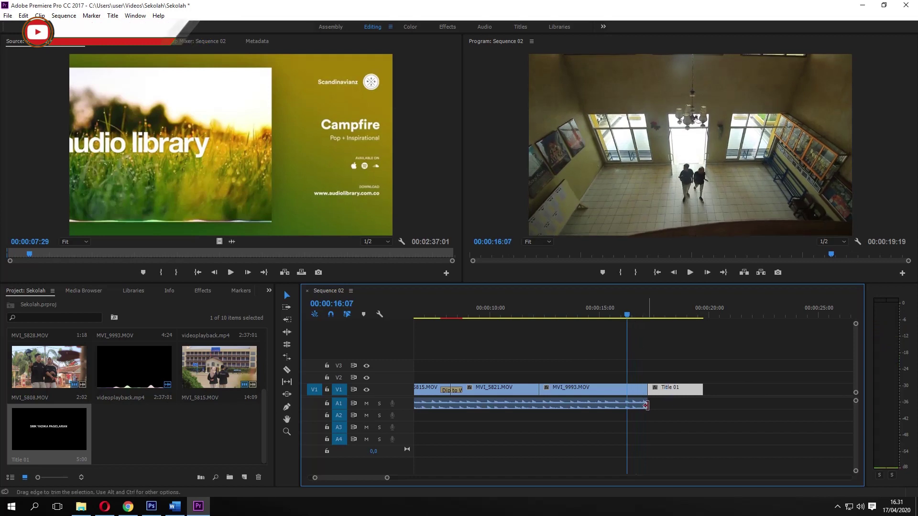
left_click(576, 406)
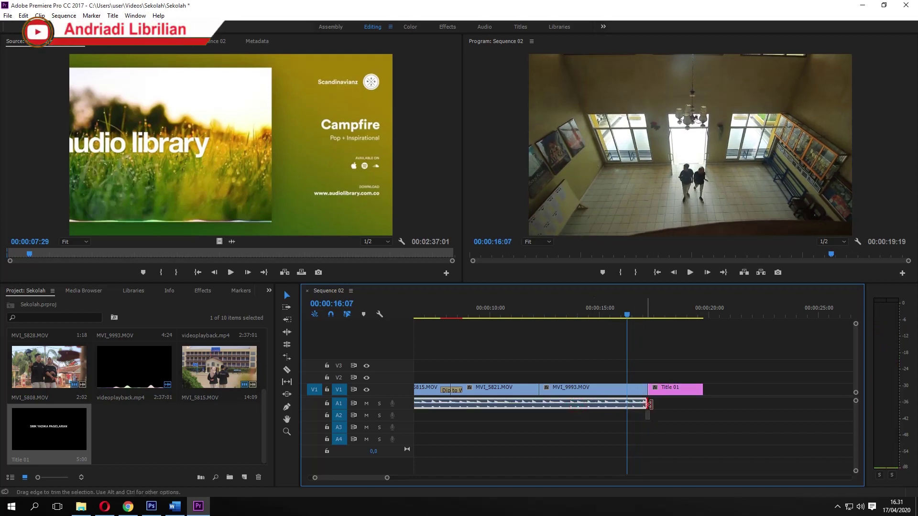
left_click_drag(645, 406, 701, 403)
left_click(642, 315)
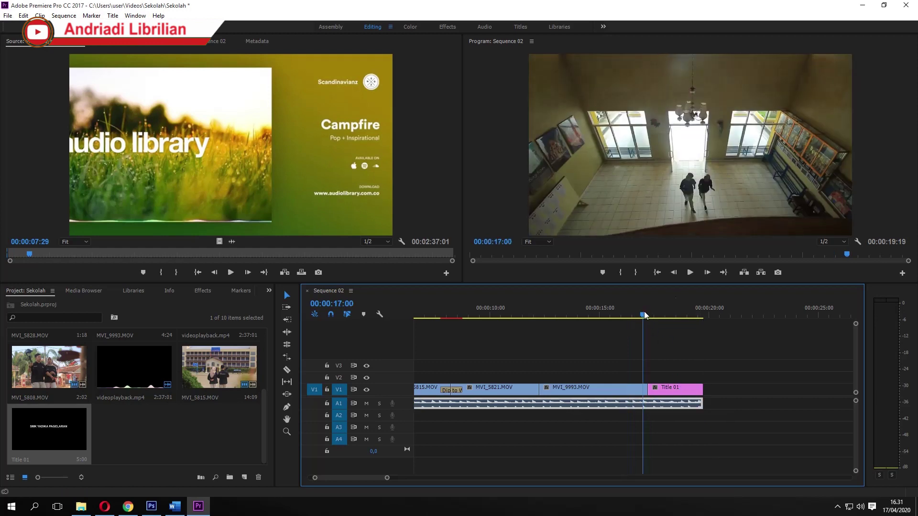
left_click(632, 389)
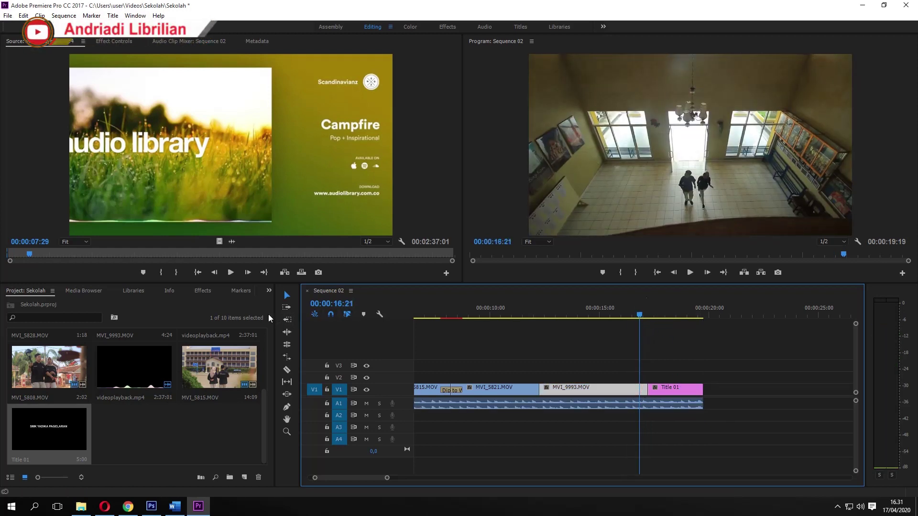
Step: Apply Dip to Black before and after Title 01, then play back the ending
left_click(203, 290)
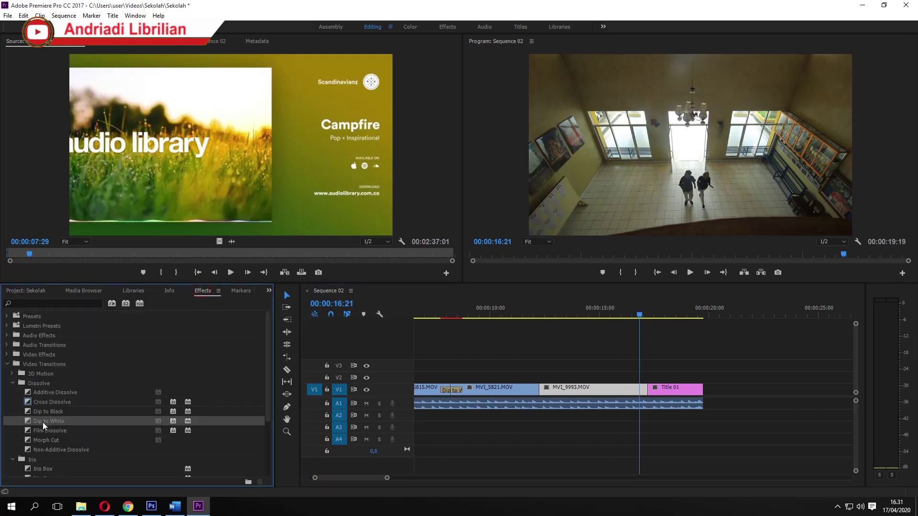
left_click(52, 412)
left_click_drag(45, 415, 647, 391)
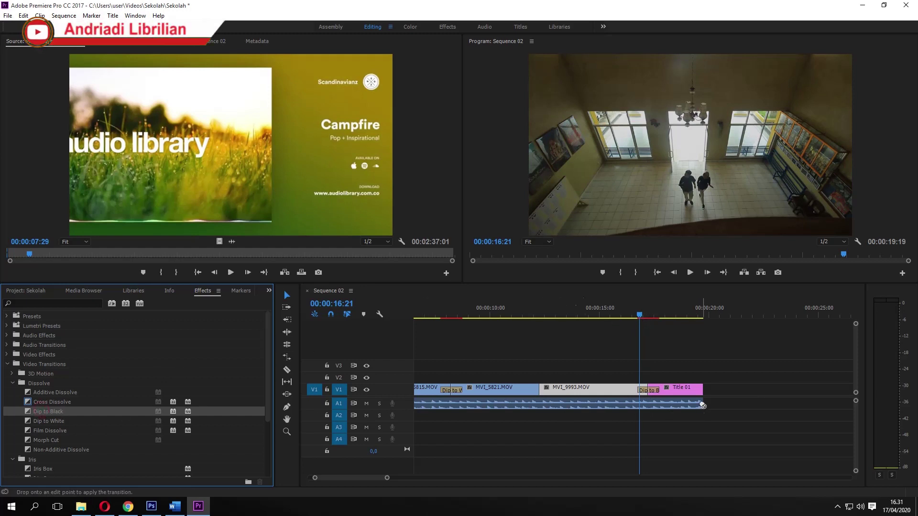
left_click_drag(702, 394, 702, 392)
left_click(635, 315)
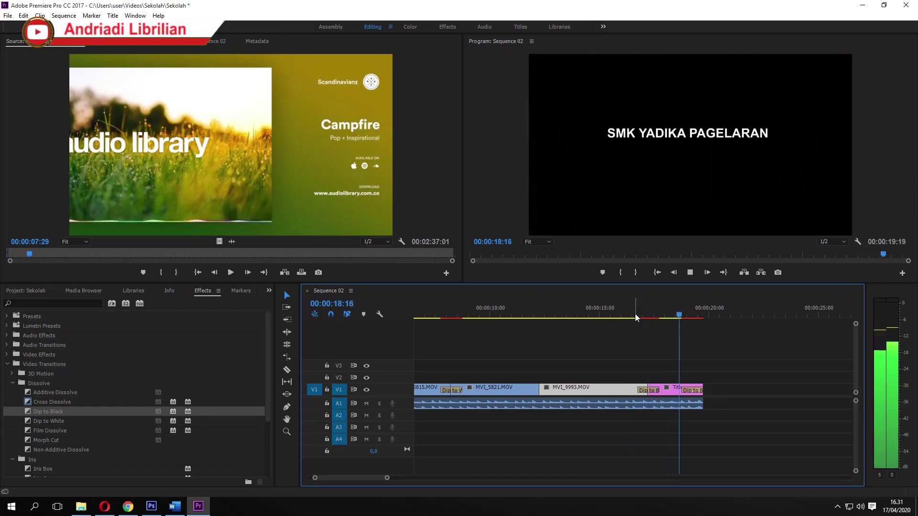
key("Home")
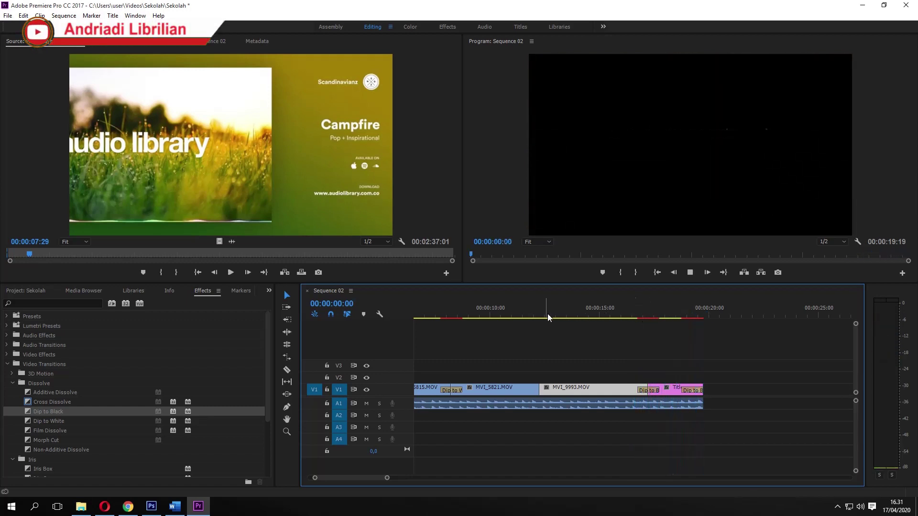
Step: Play and scrub Sequence 02, render previews, and stop at 00:00:10:18
key("minus")
left_click(485, 306)
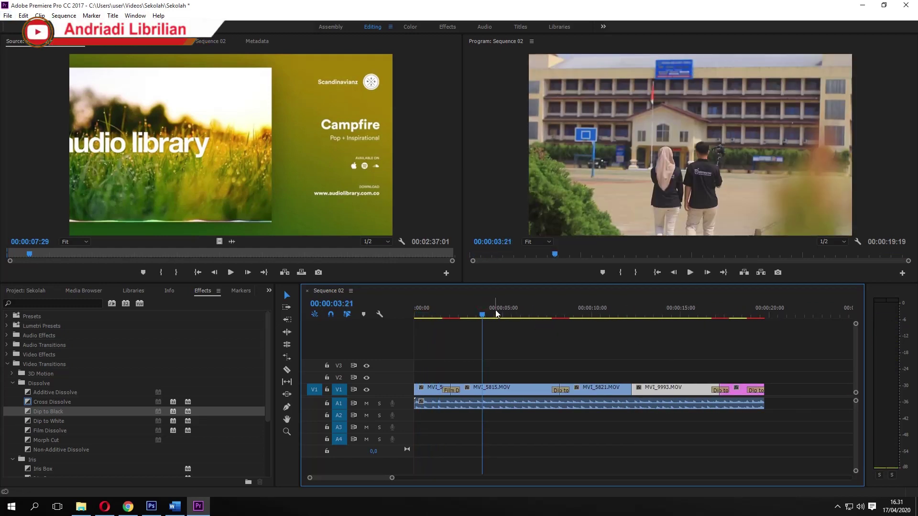
mouse_move(496, 313)
left_mouse_down()
mouse_move(564, 317)
mouse_move(441, 318)
left_mouse_up()
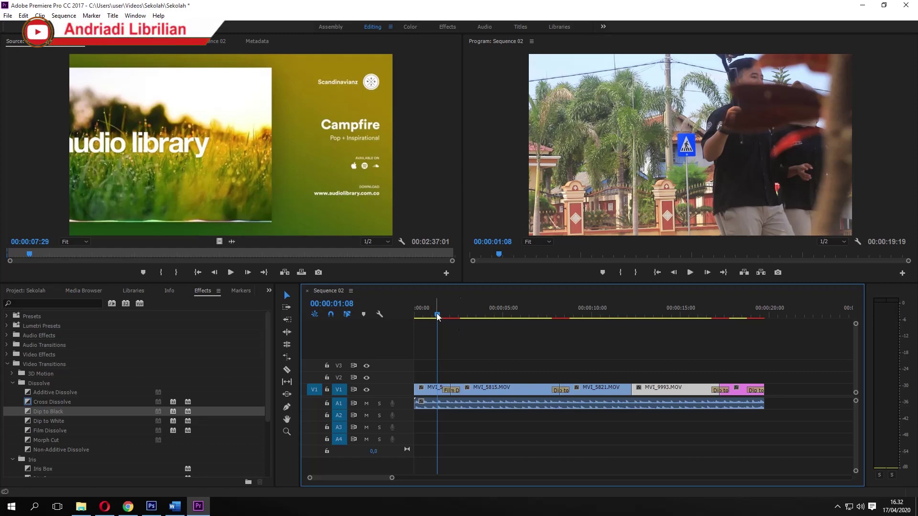
mouse_move(445, 316)
left_mouse_down()
mouse_move(548, 325)
mouse_move(530, 318)
left_mouse_up()
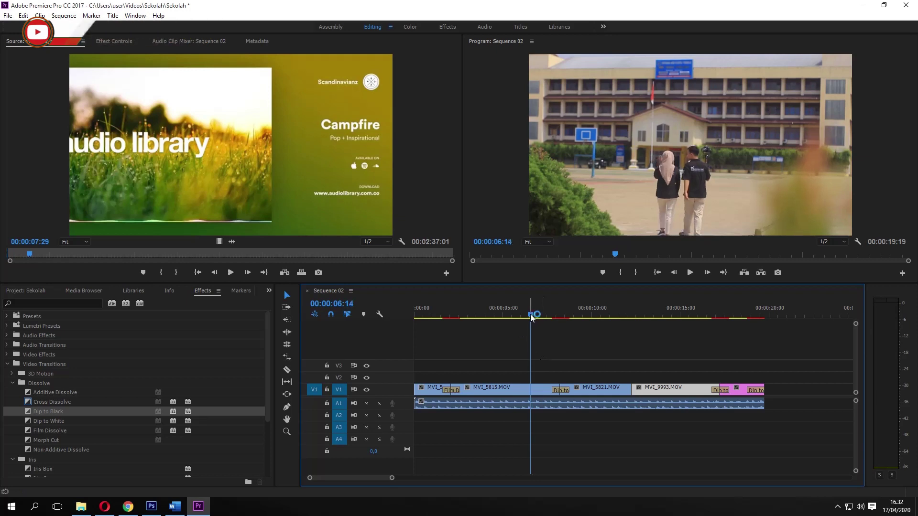
key("Return")
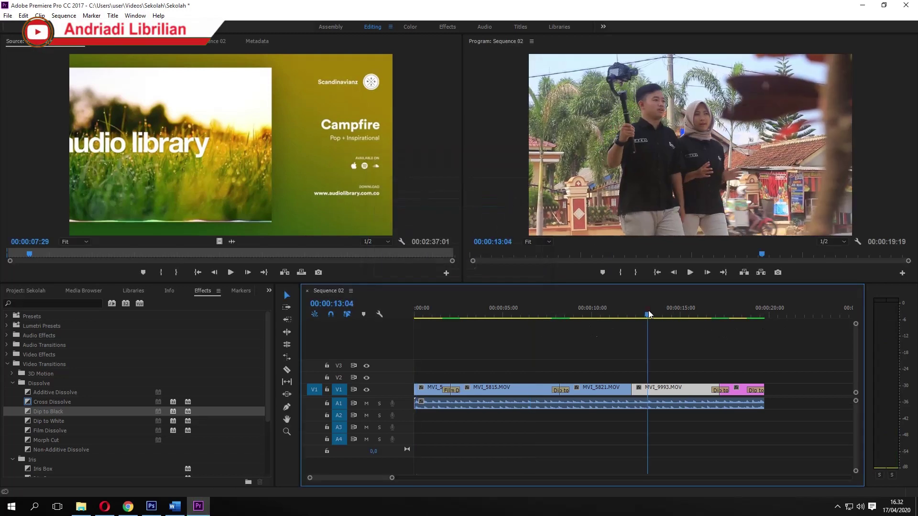
left_click_drag(648, 315, 605, 315)
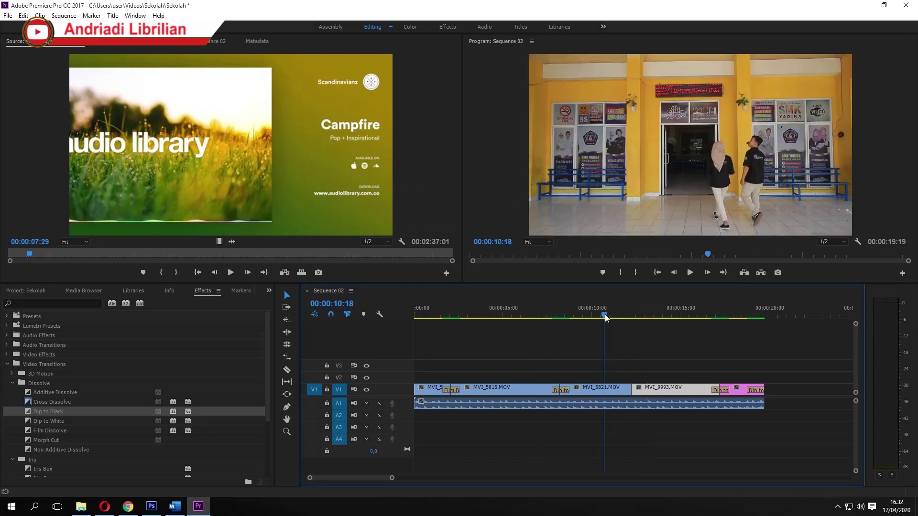
Step: Open the Export Media settings for Sequence 02
left_click(7, 16)
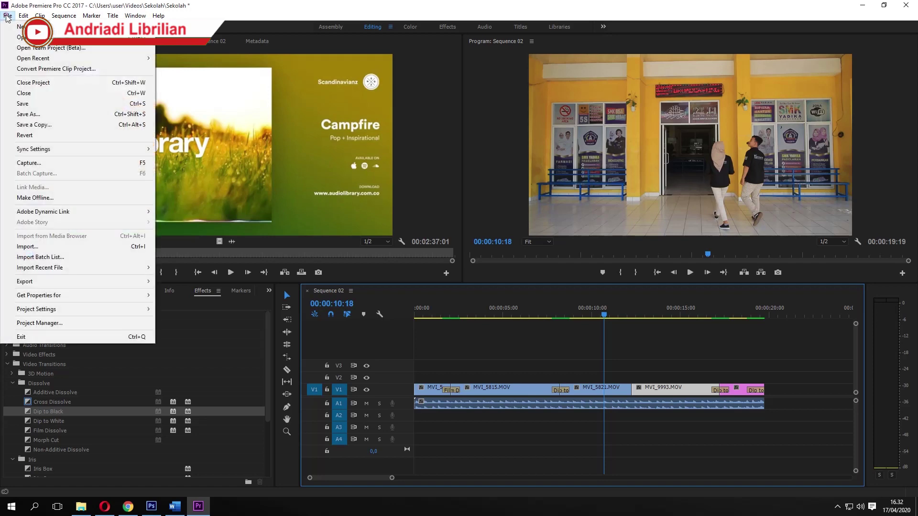
left_click(49, 282)
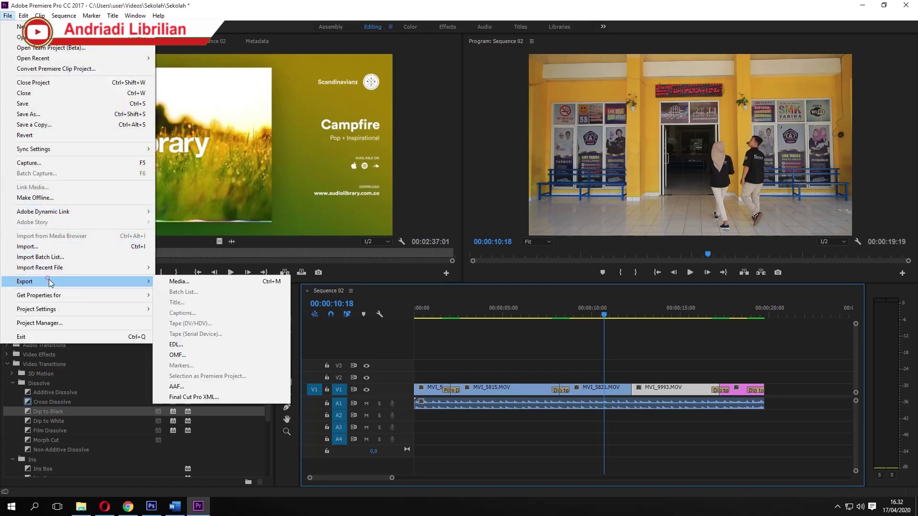
left_click(189, 285)
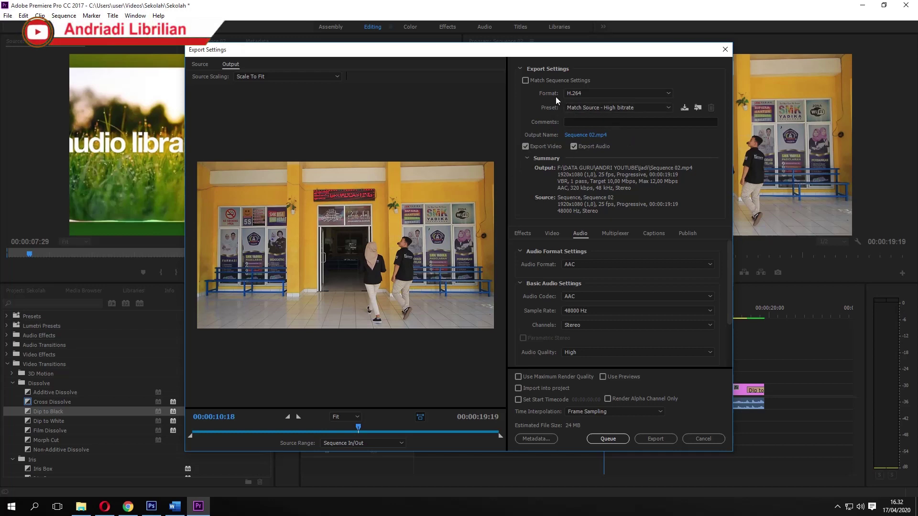
Step: Keep H.264 as the format and choose the YouTube 1080p HD preset
left_click(590, 94)
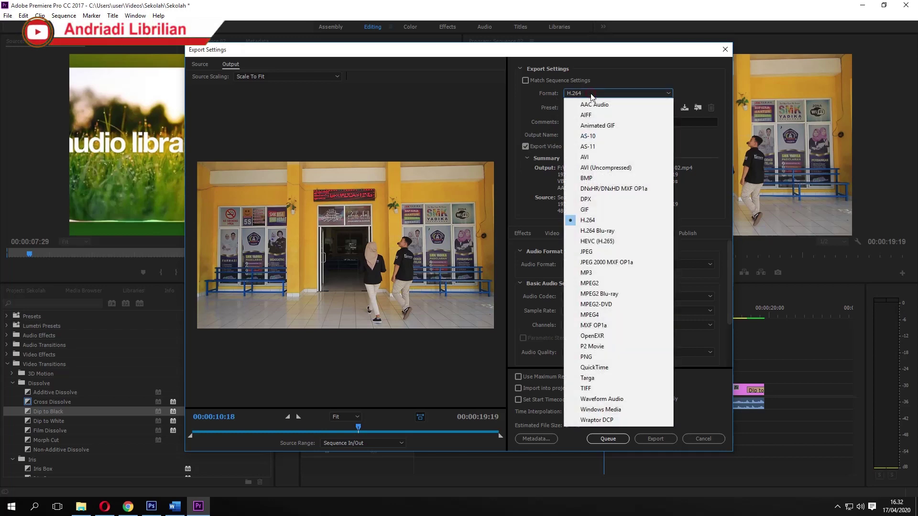
left_click(602, 219)
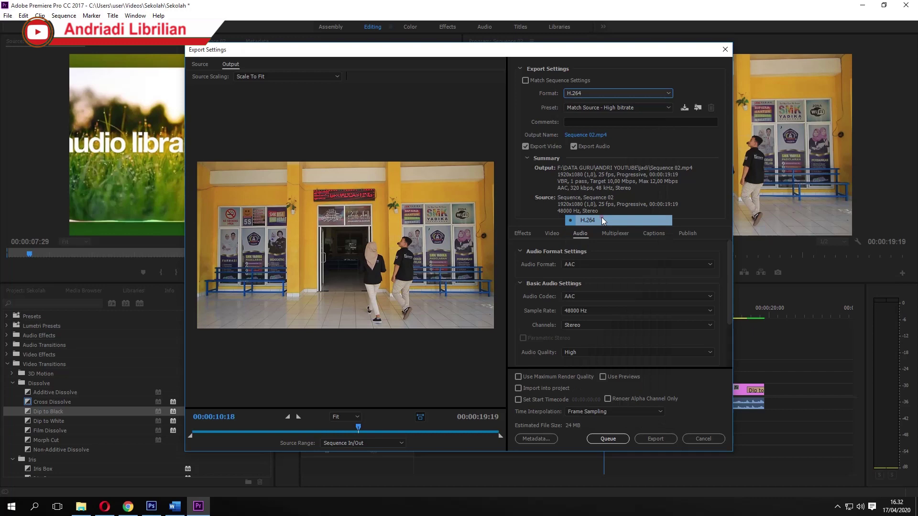
left_click(596, 107)
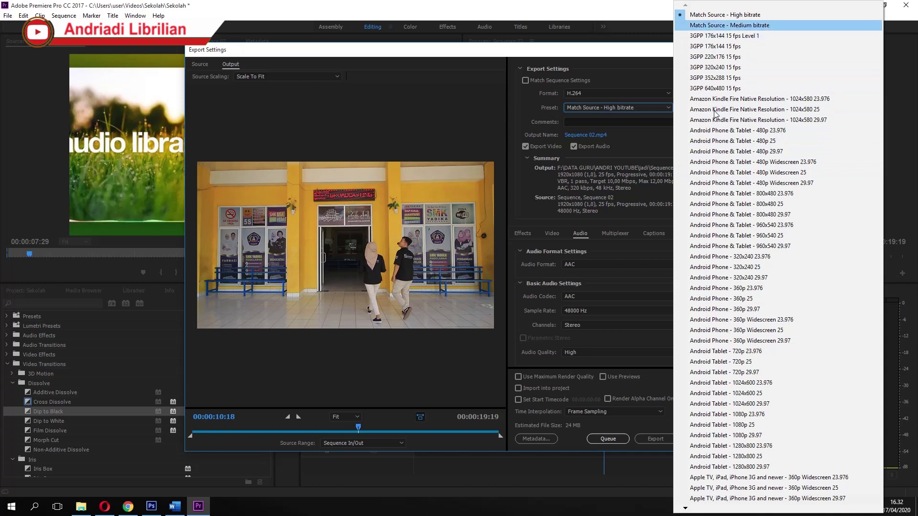
scroll(717, 497, "down", 10)
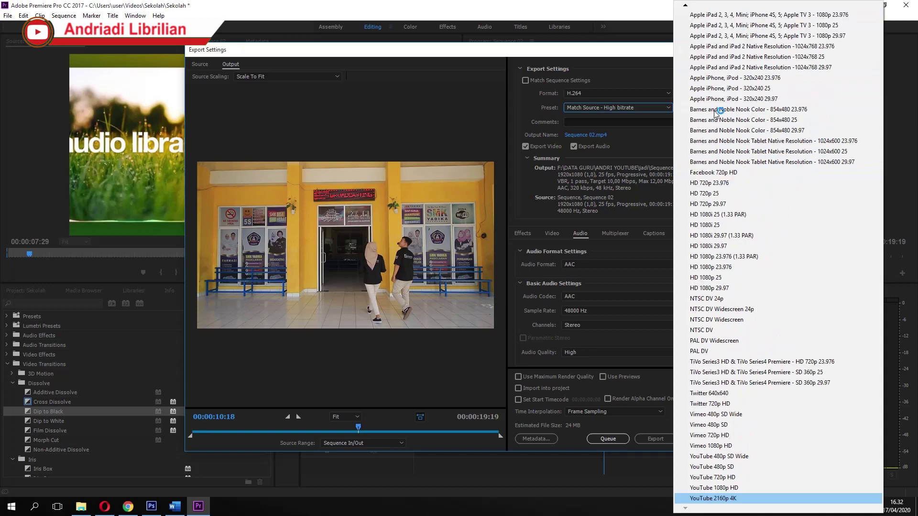
left_click(741, 486)
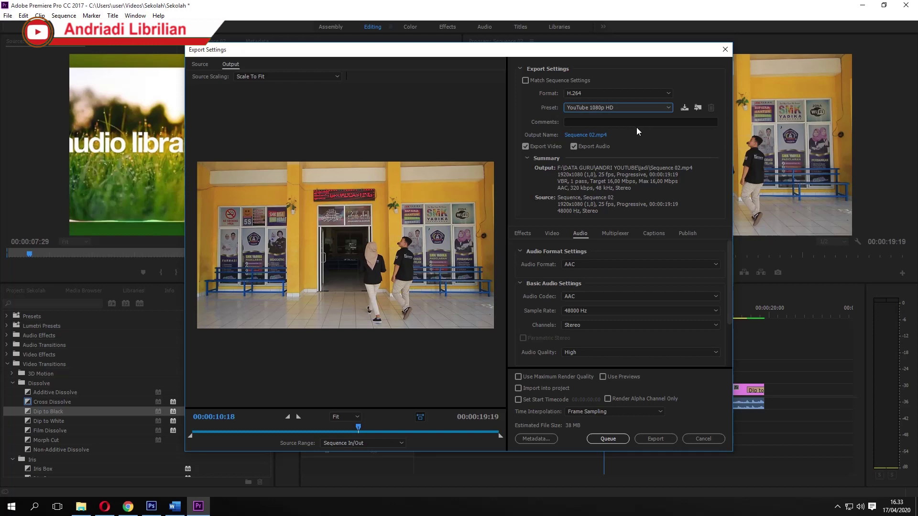
Step: Name the output 'VIDEO JADI' and save it in the Videos\Sekolah folder
left_click(581, 135)
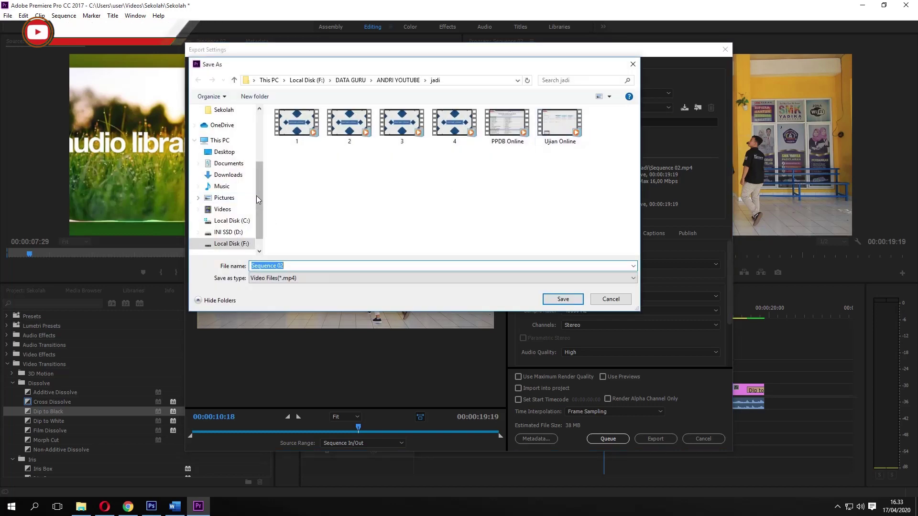
left_click(222, 209)
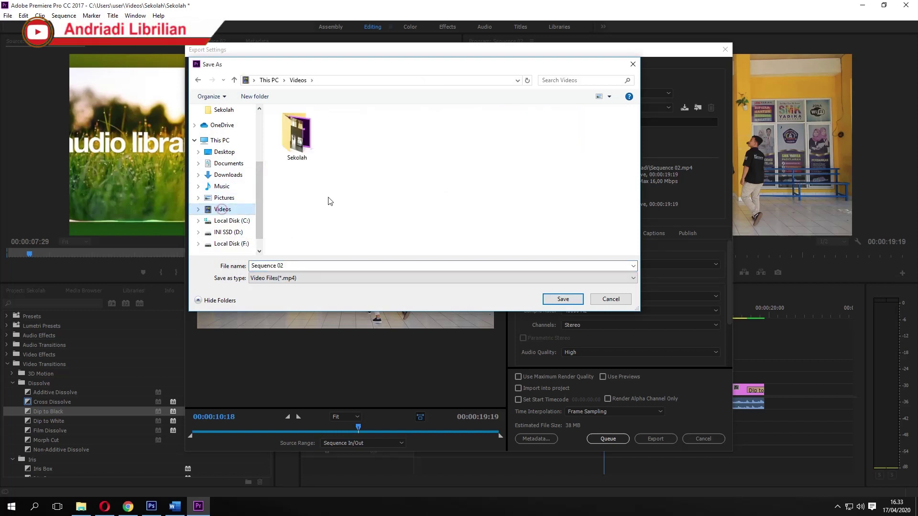
double_click(301, 159)
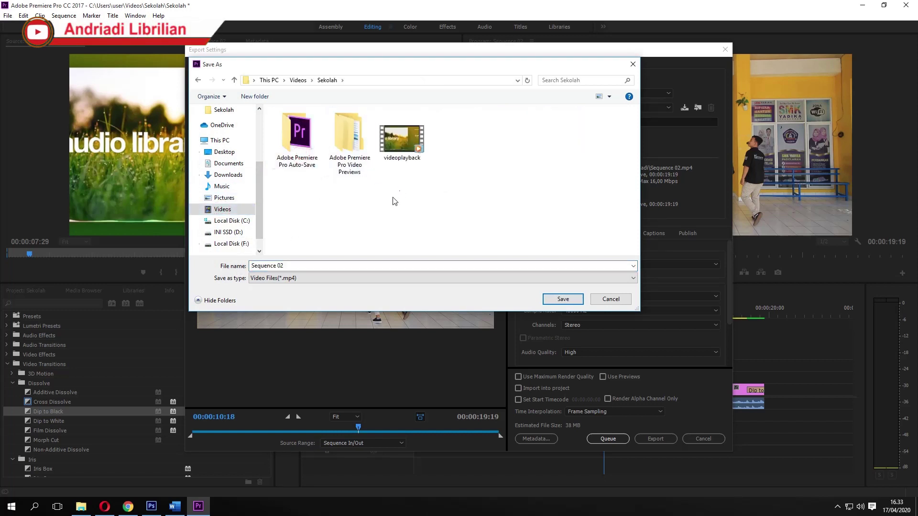
left_click(302, 266)
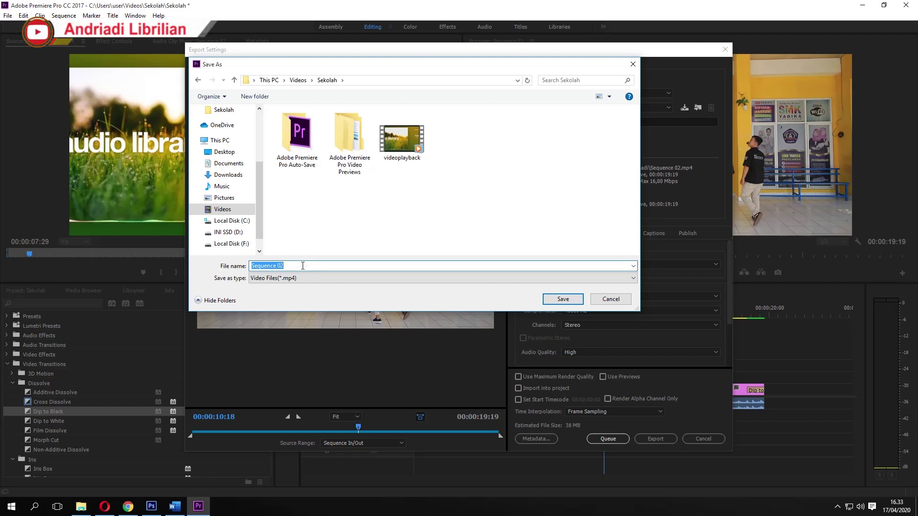
type("VIDEO JADI")
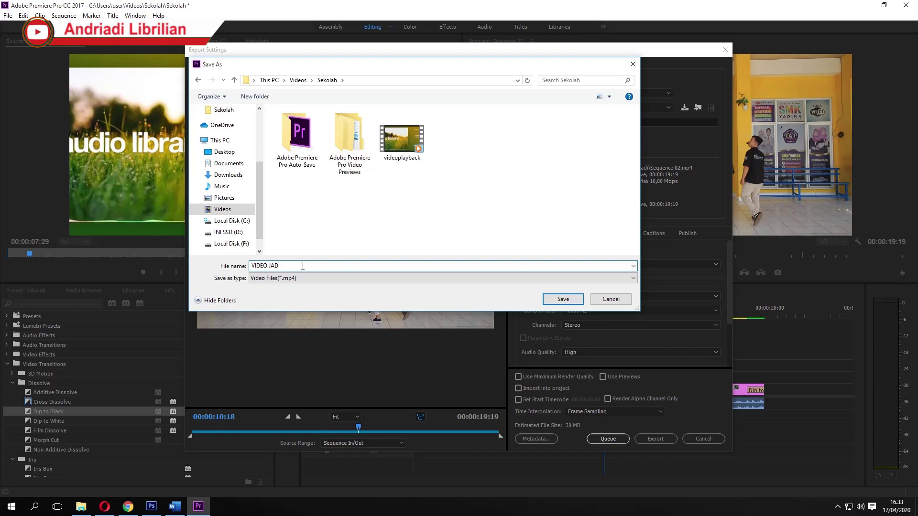
left_click(562, 299)
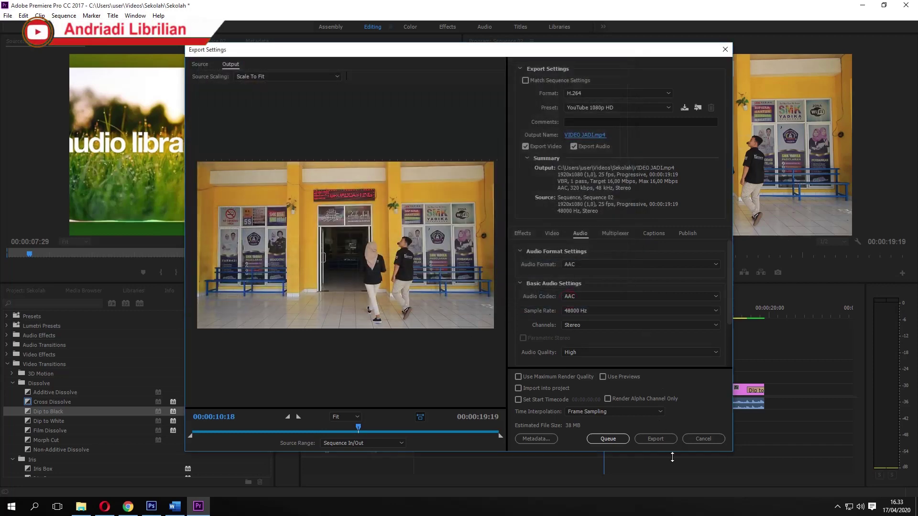
Step: Export Sequence 02 to VIDEO JADI.mp4, then return the playhead to 00:00:06:20
left_click(657, 440)
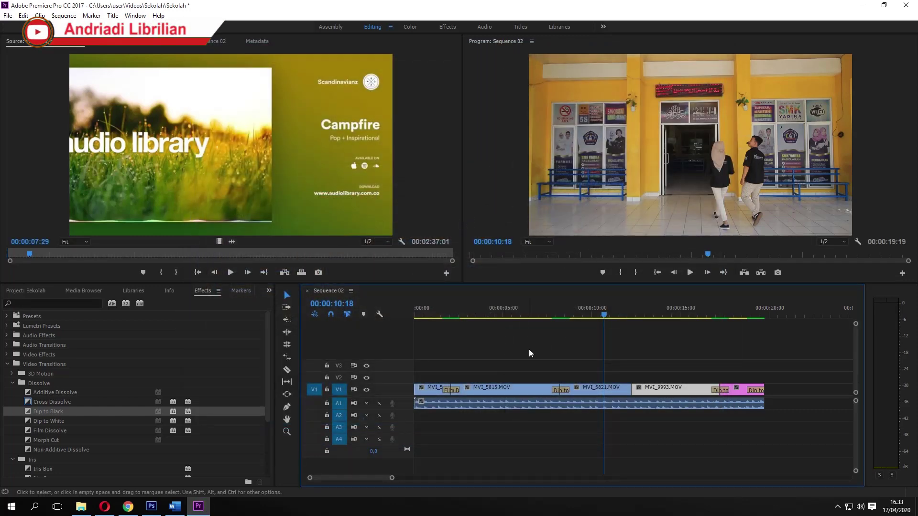
left_click(535, 310)
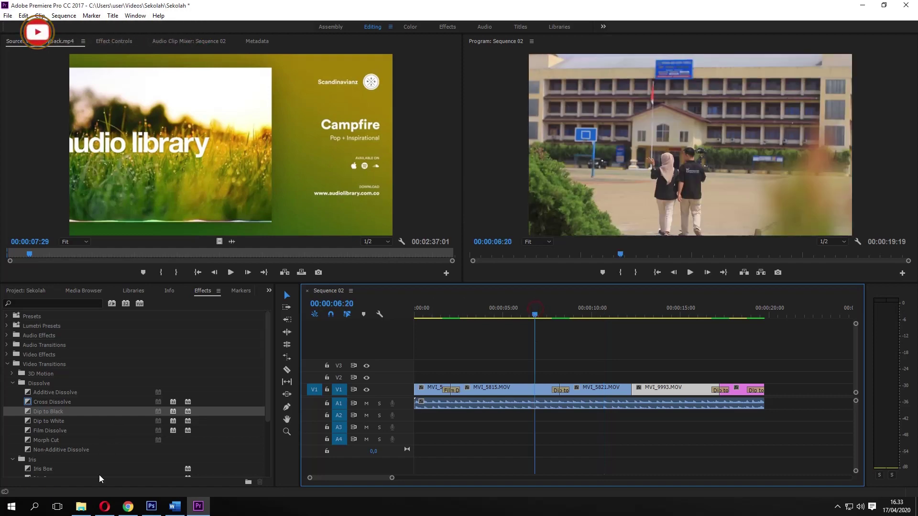
Step: Confirm the exported VIDEO JADI.mp4 (34,2 MB) sits in Videos > Sekolah, then go back to Premiere Pro
left_click(80, 508)
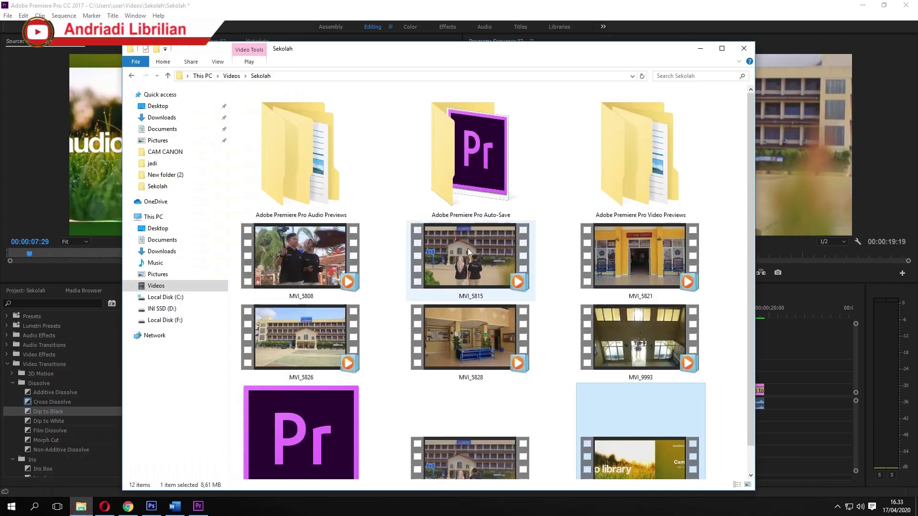
left_click(722, 48)
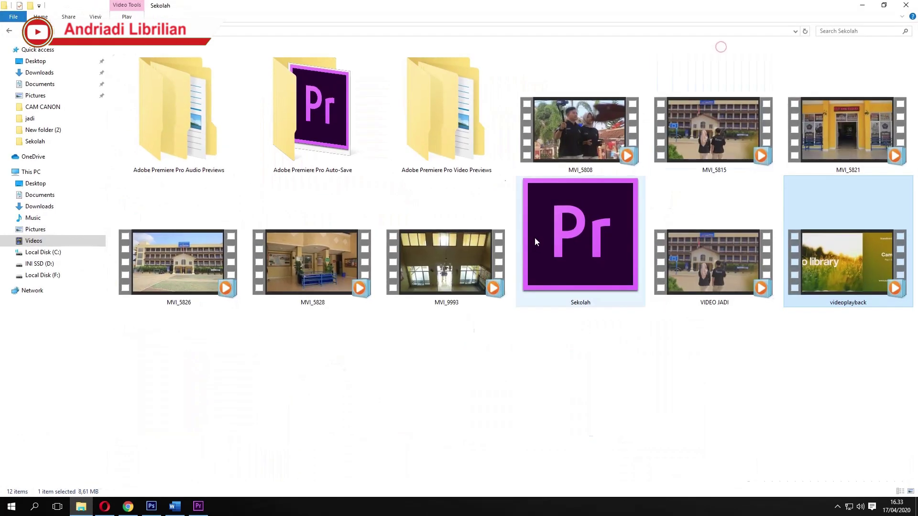
left_click(576, 369)
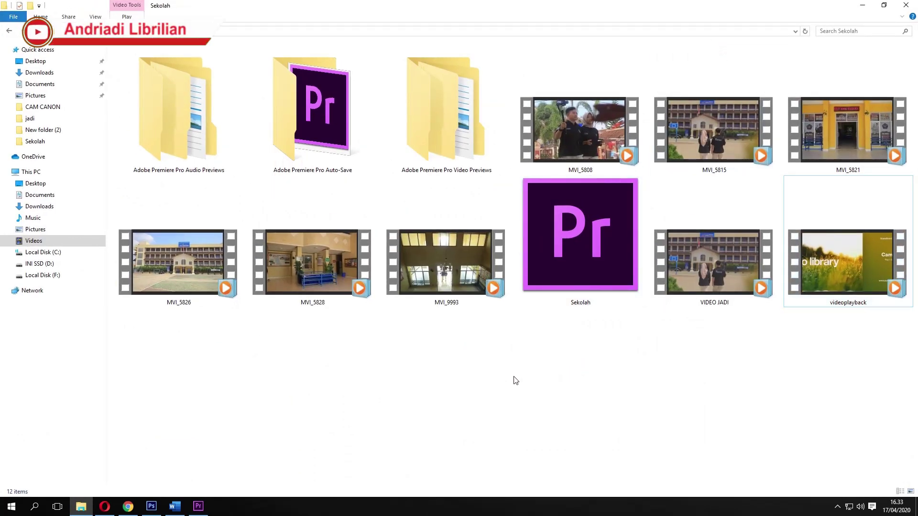
left_click(708, 269)
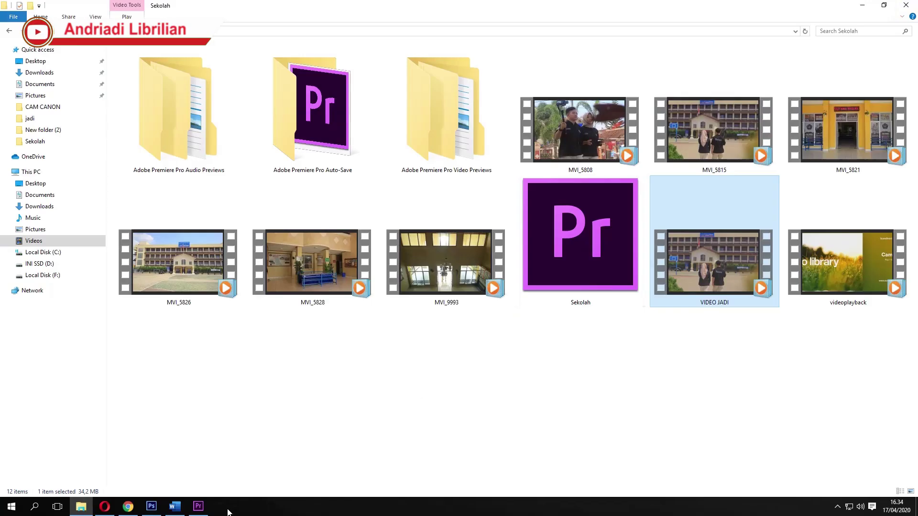
left_click(203, 508)
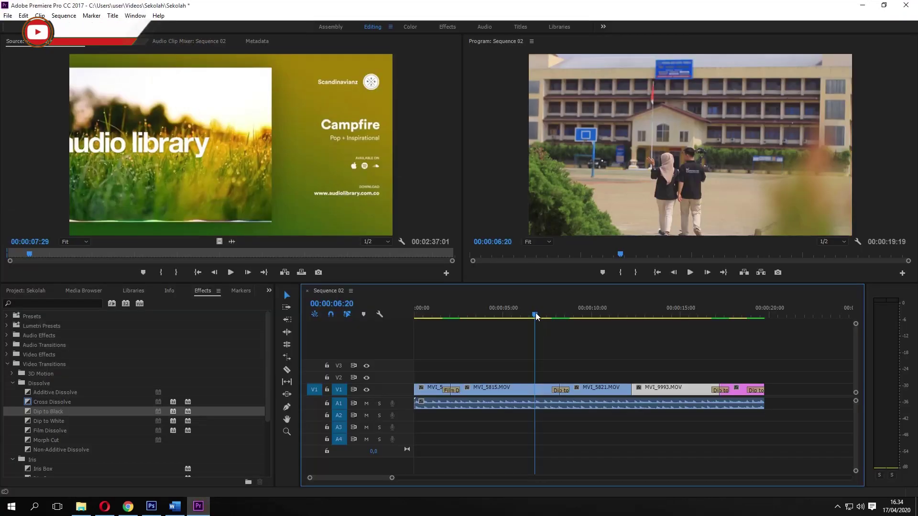
left_click(444, 314)
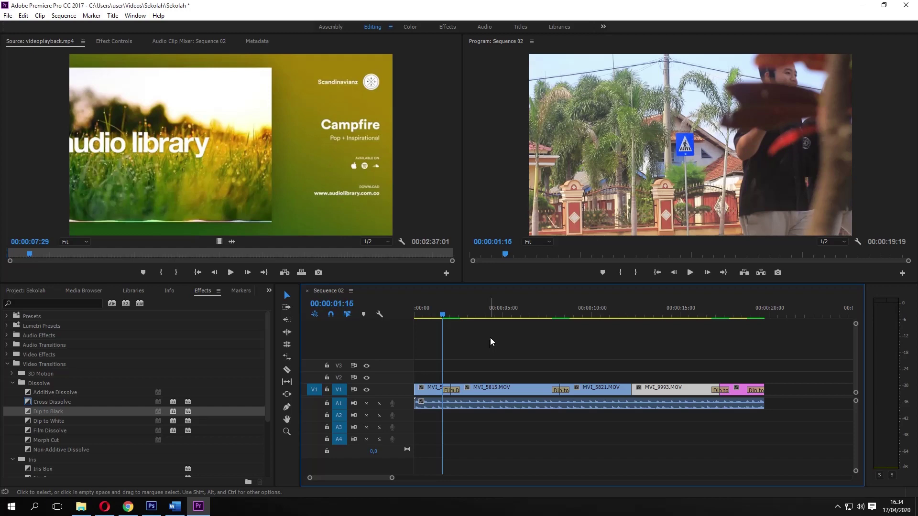
left_click(458, 316)
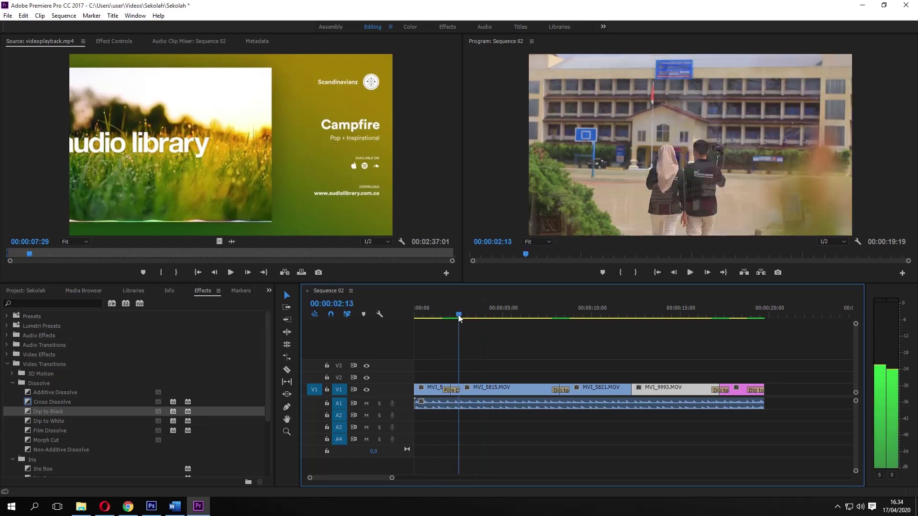
left_click_drag(459, 318, 472, 319)
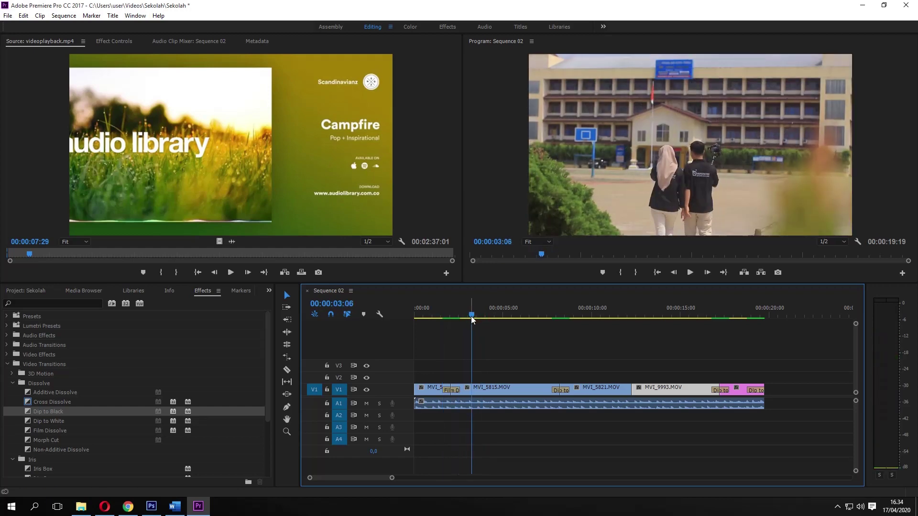